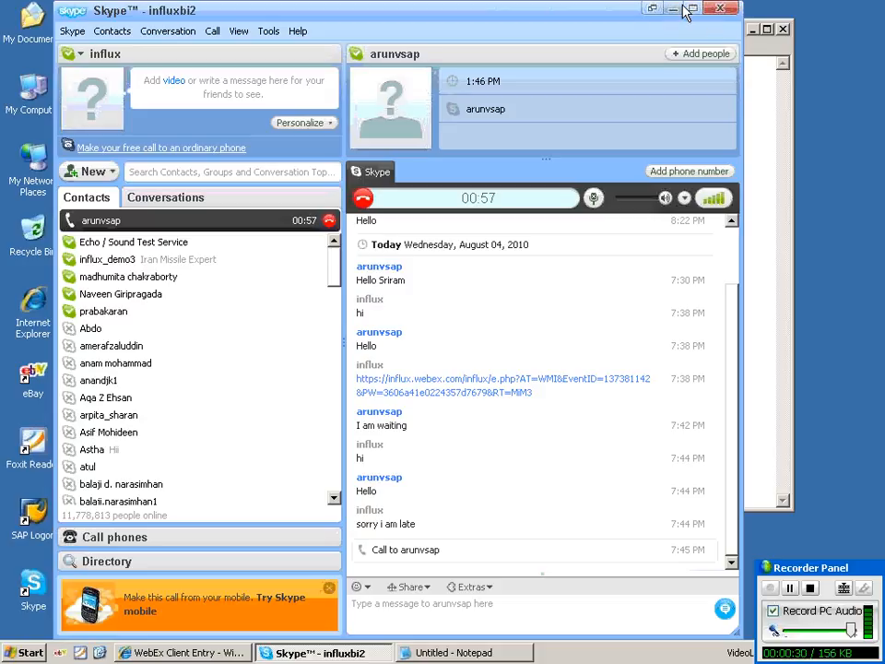
Minimize Skype and bring the empty Notepad document to full screen.
click(674, 10)
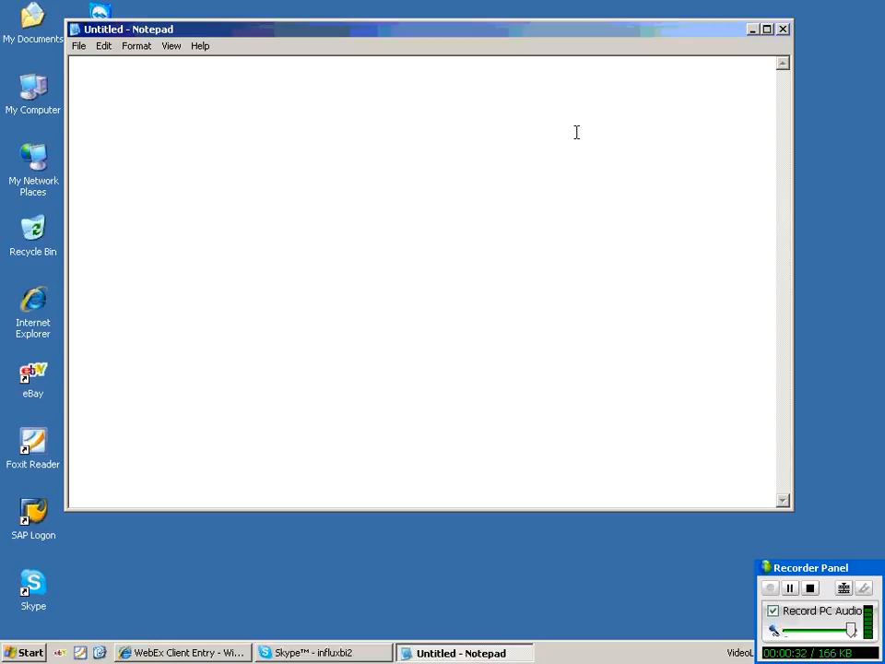
click(767, 29)
Restore the Notepad window and type the heading 'ODS to infocube data loading'.
double_click(425, 11)
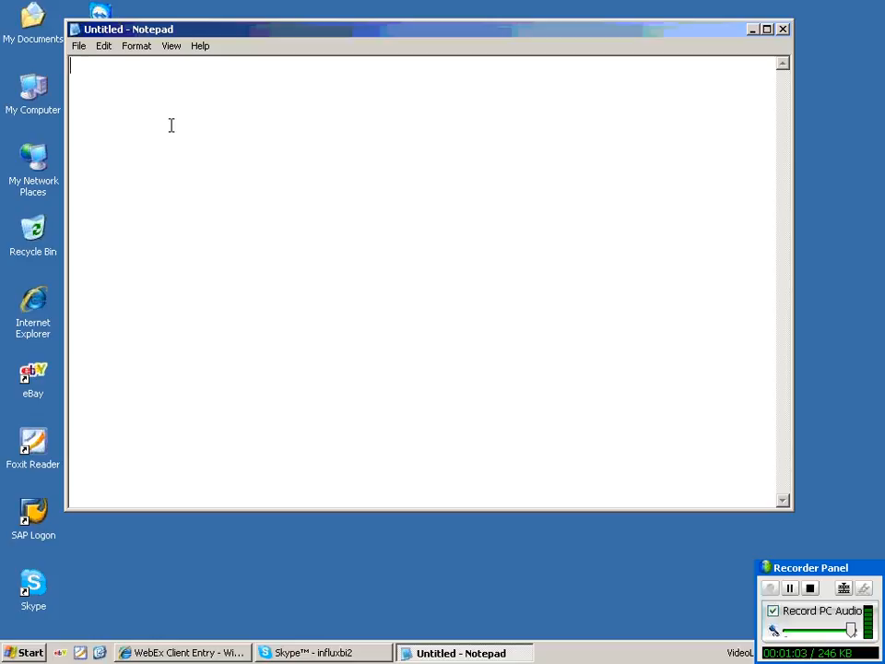
text(ODS to info)
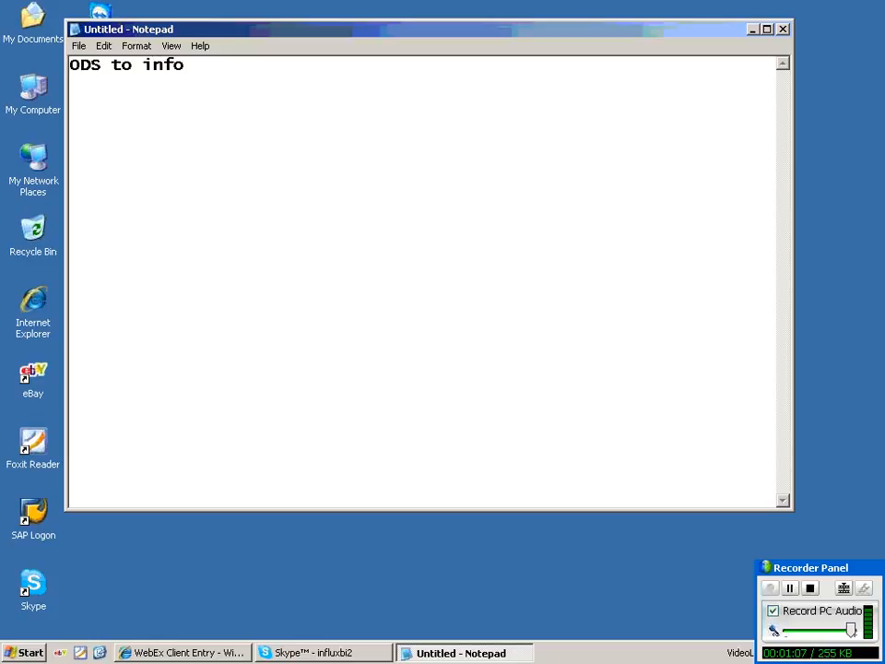
text(cube data )
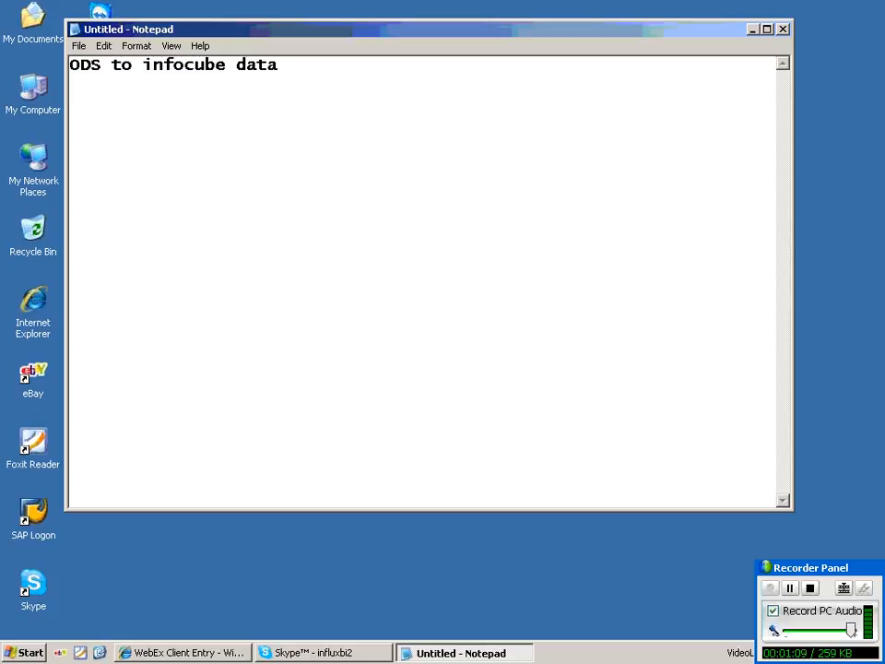
text(loading)
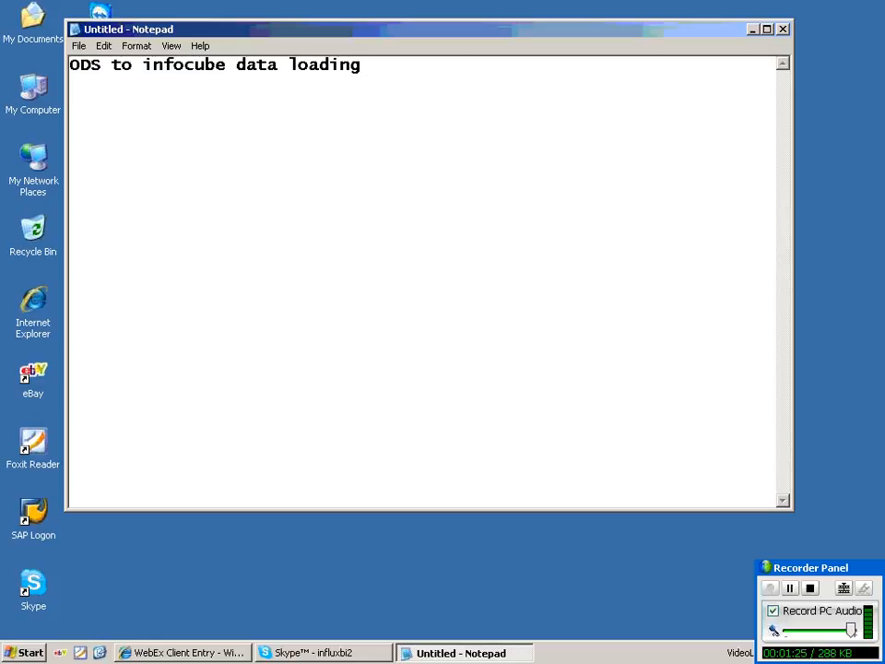
Insert the title 'a practical Guide to netweaver sap bw' above the ODS heading, with a blank line between.
key(Return)
key(Up)
key(Return)
key(Return)
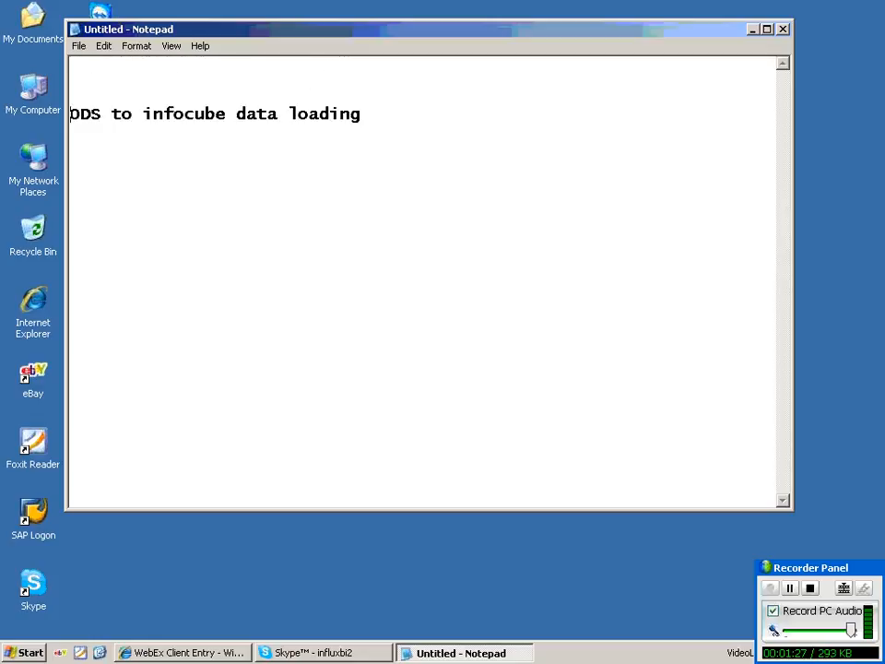
key(Up)
text(a pract)
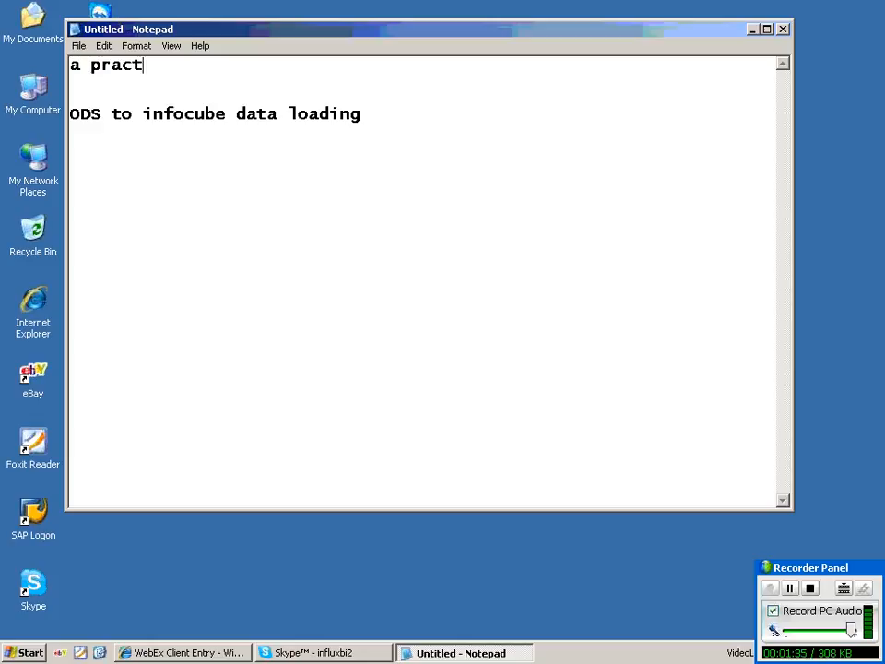
text(ical G)
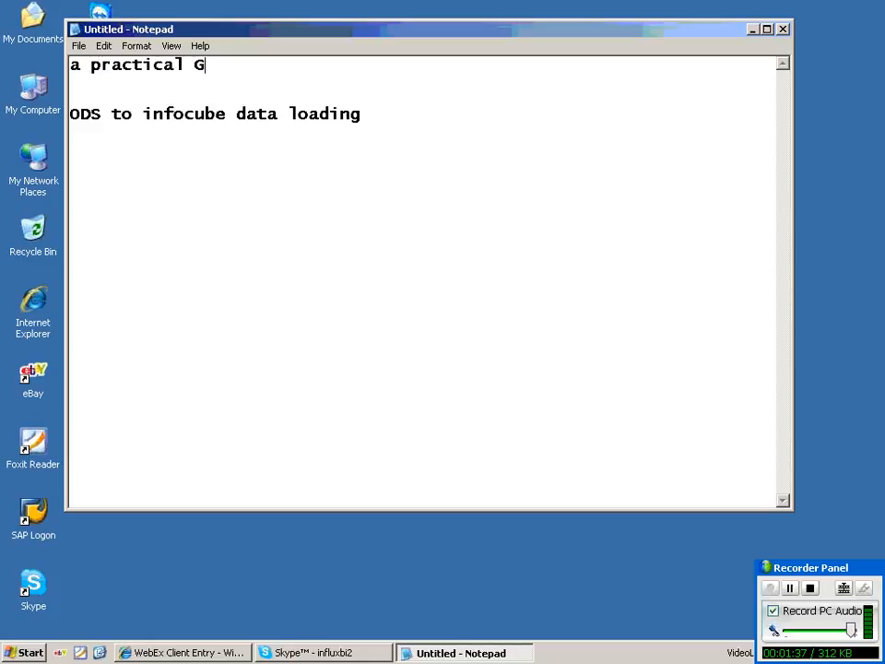
text(uide to)
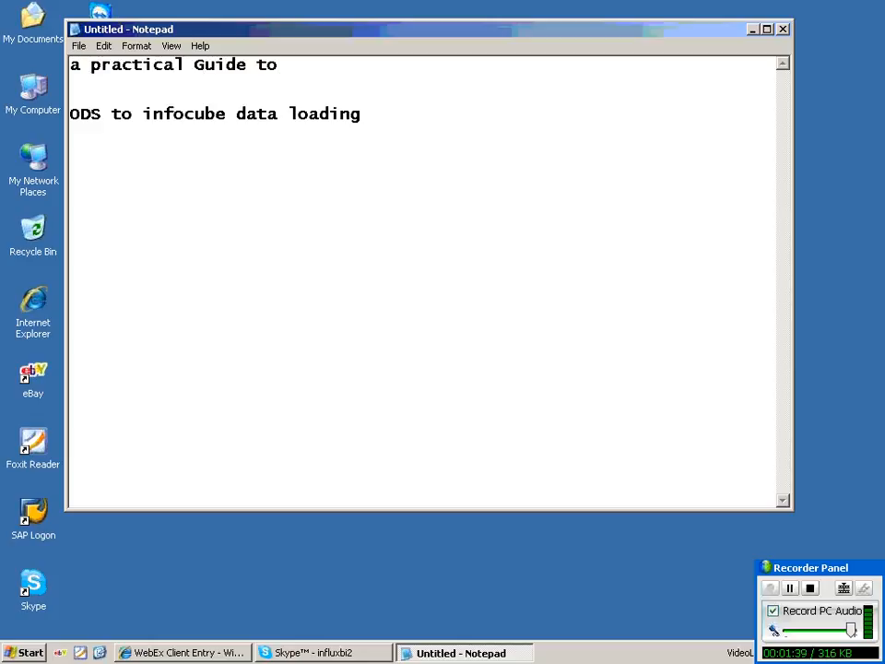
text( netweaver )
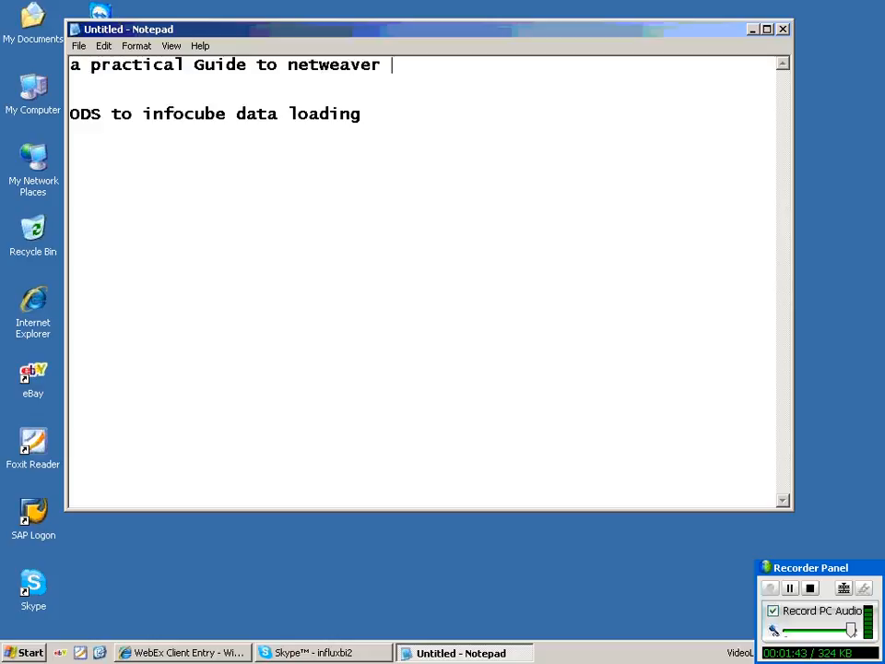
text(sap bw)
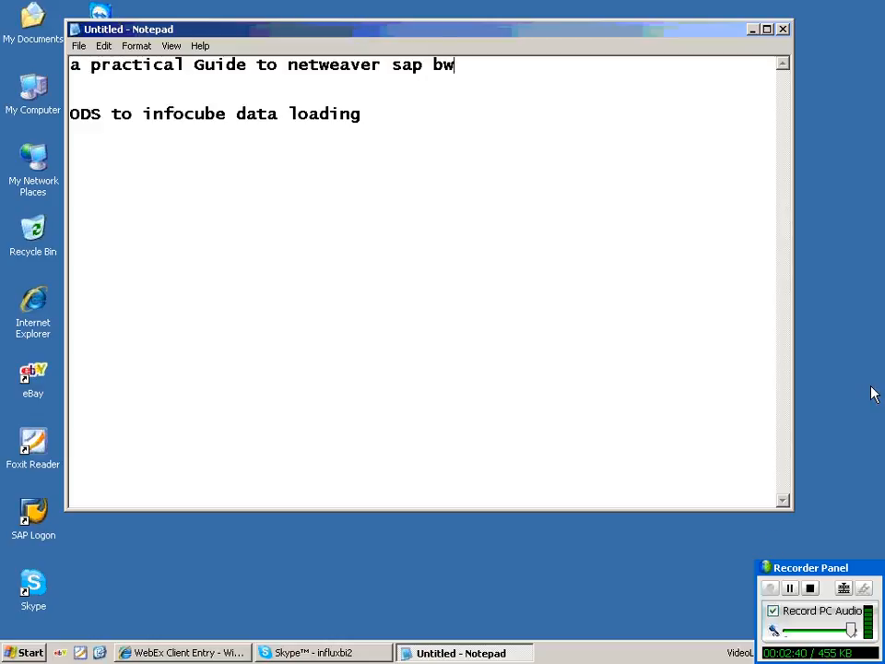
Add a 'Types of uploads:' line under the ODS heading.
click(457, 319)
drag(457, 64, 70, 67)
key(Return)
text(Types of )
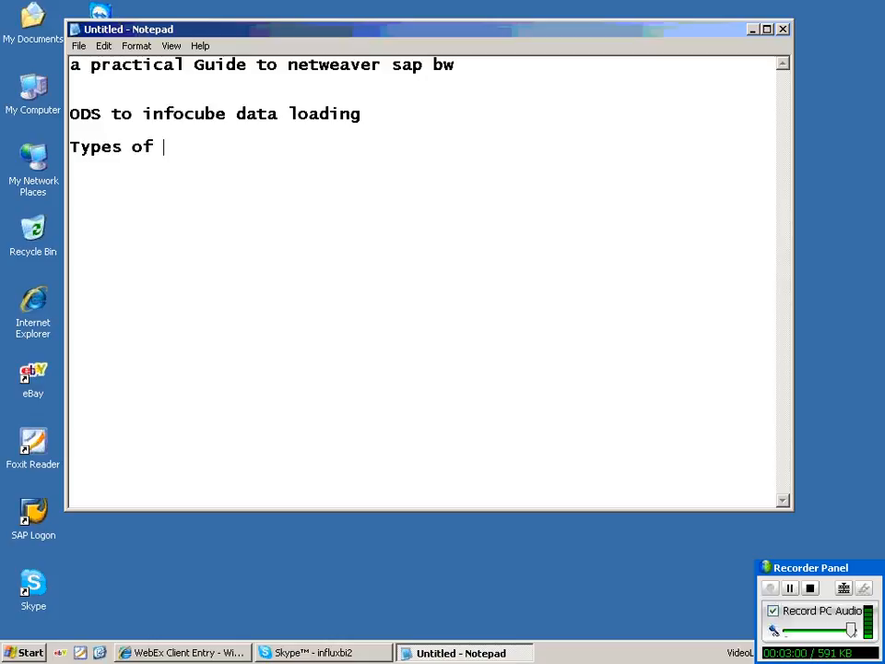
text(uploads)
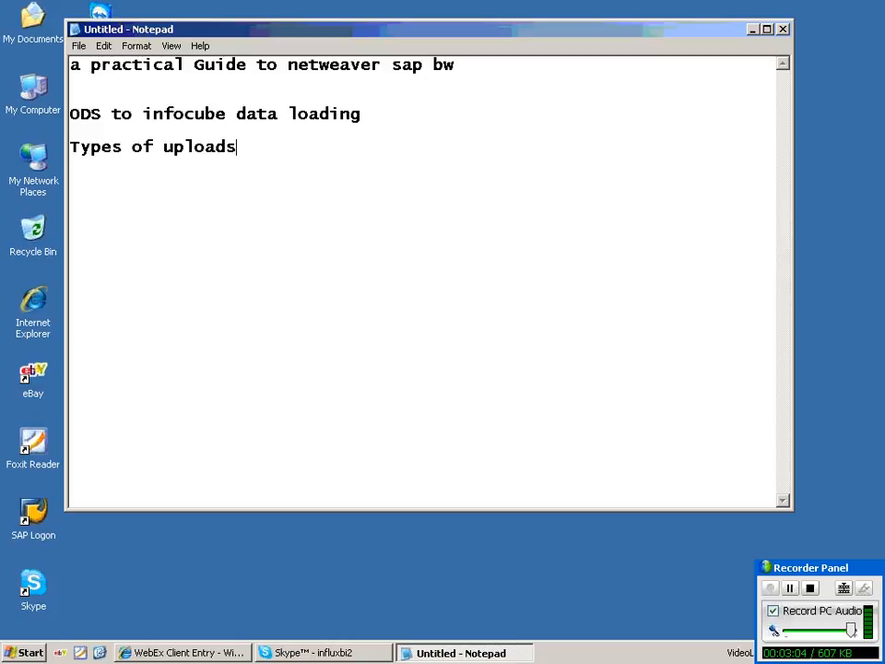
text(:)
key(Return)
List the upload types 1.Full upload, 2.Intialization and 3.Delta Update.
key(Return)
text(1.)
key(BackSpace)
key(BackSpace)
key(BackSpace)
key(Return)
text(1.Full upl;)
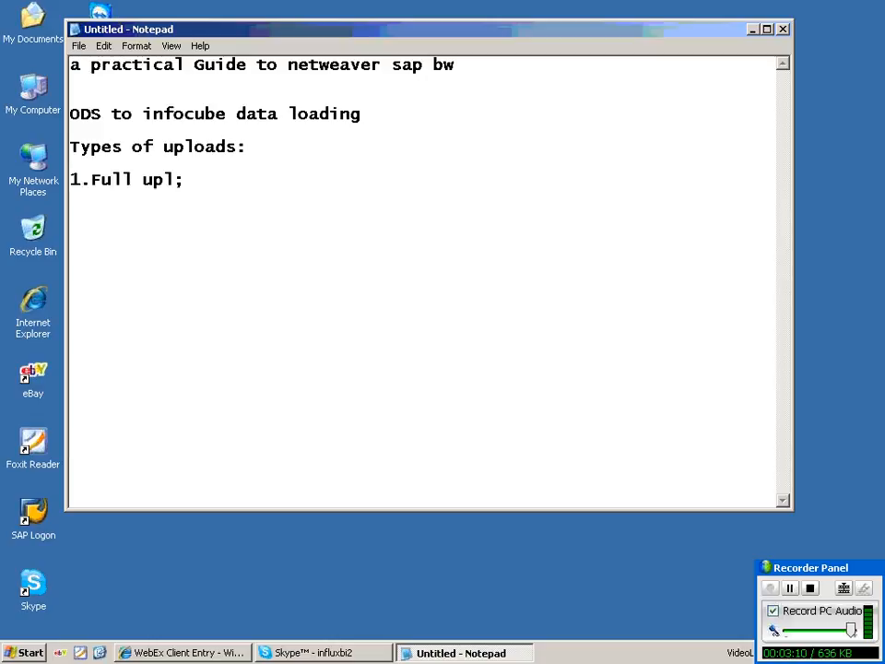
key(BackSpace)
text(oad)
key(Return)
text(2.Intiali)
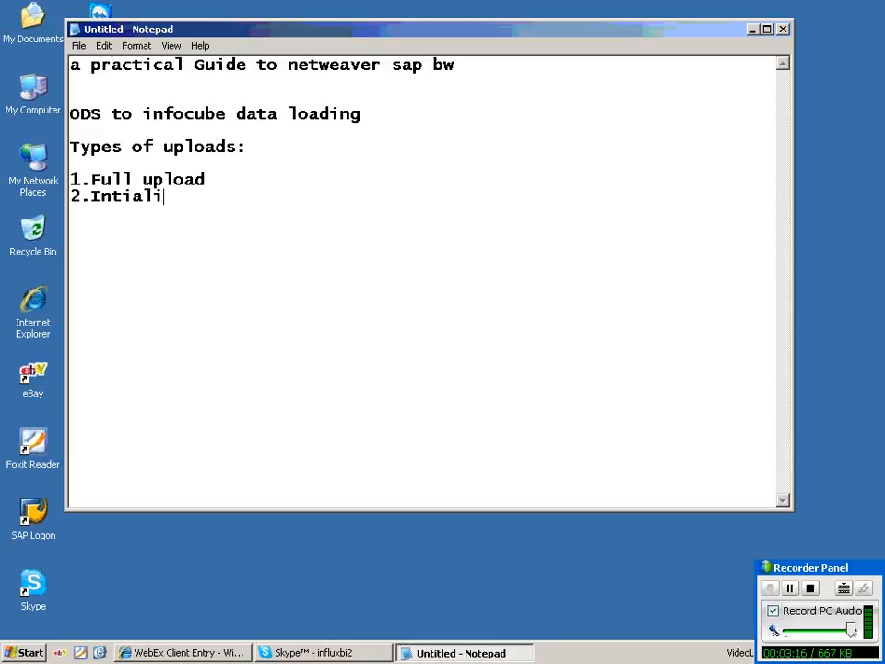
text(zation)
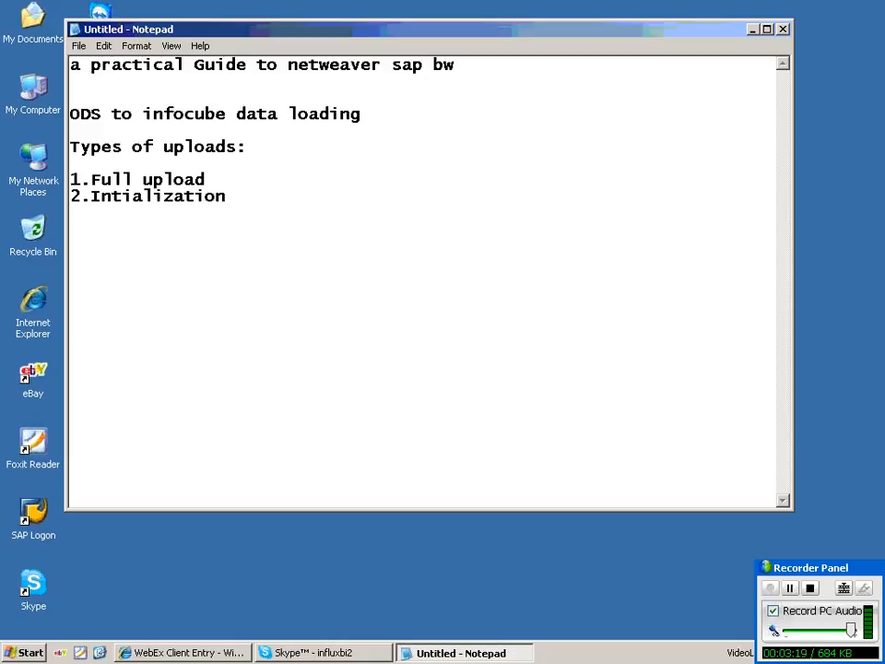
key(Return)
text(3.D)
text(elta U)
text(elta Update)
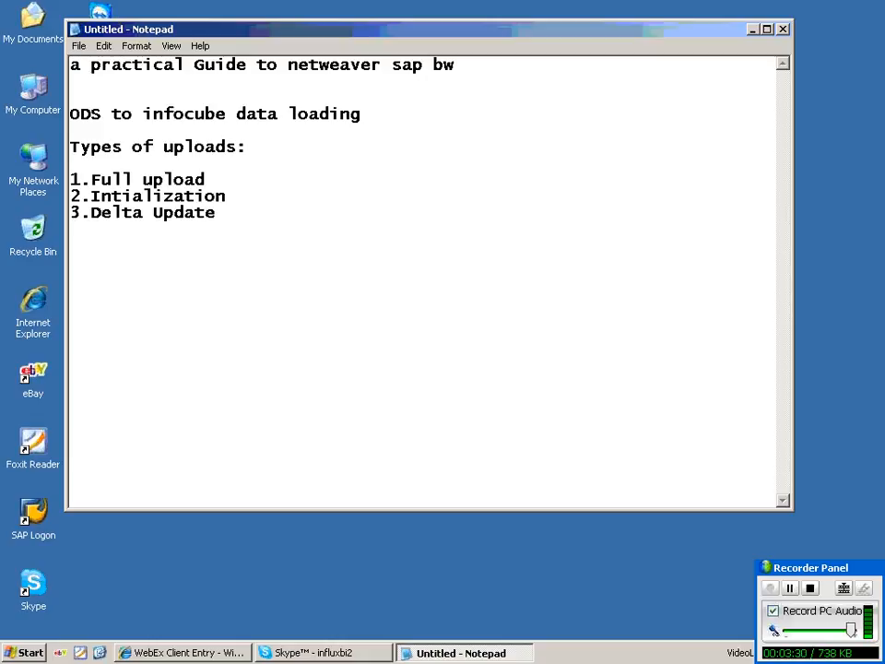
Type the Full upload explanation: if it is full load, all the data is requested to the Data target.
text(Full upl)
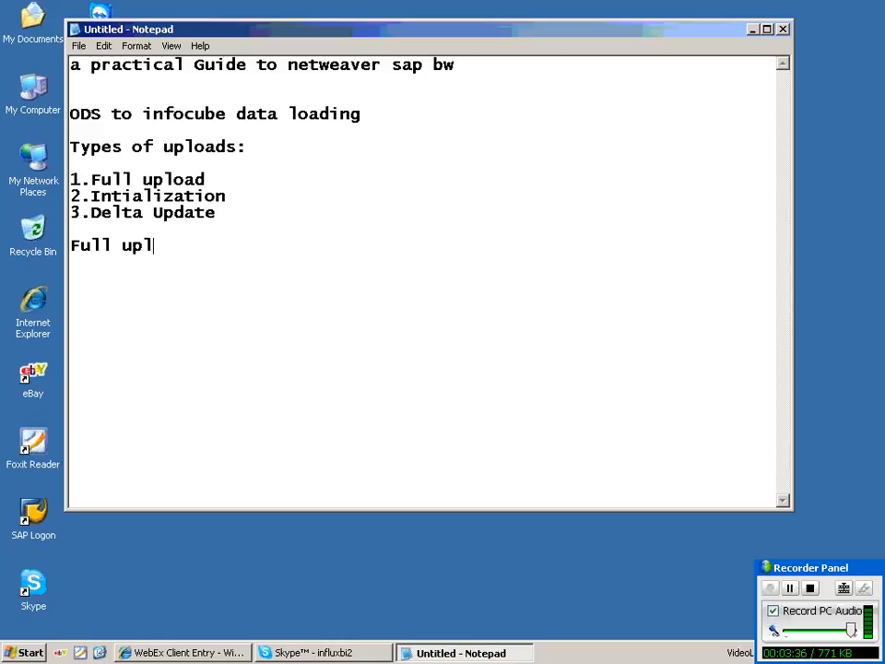
text(oad----)
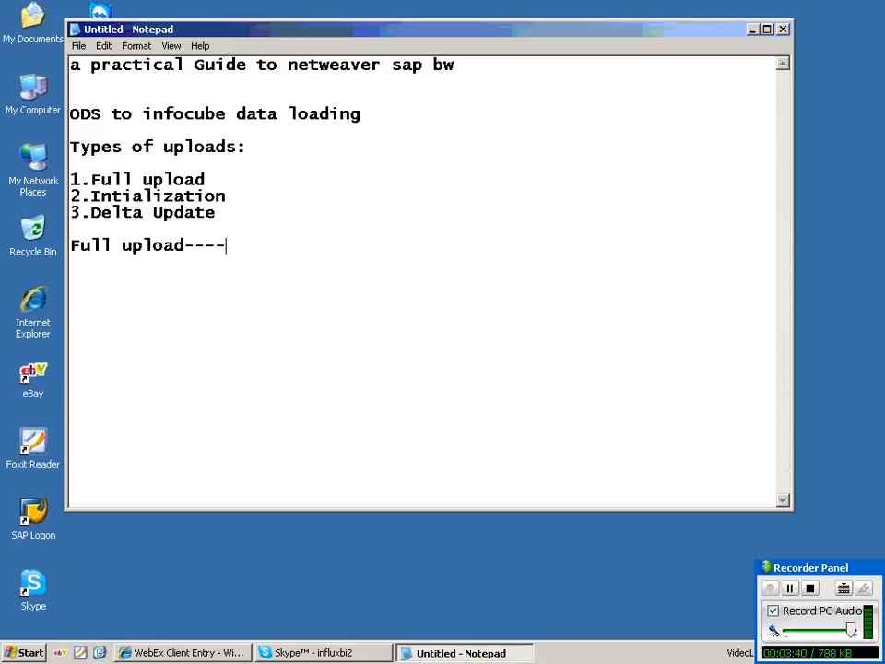
text(if it is)
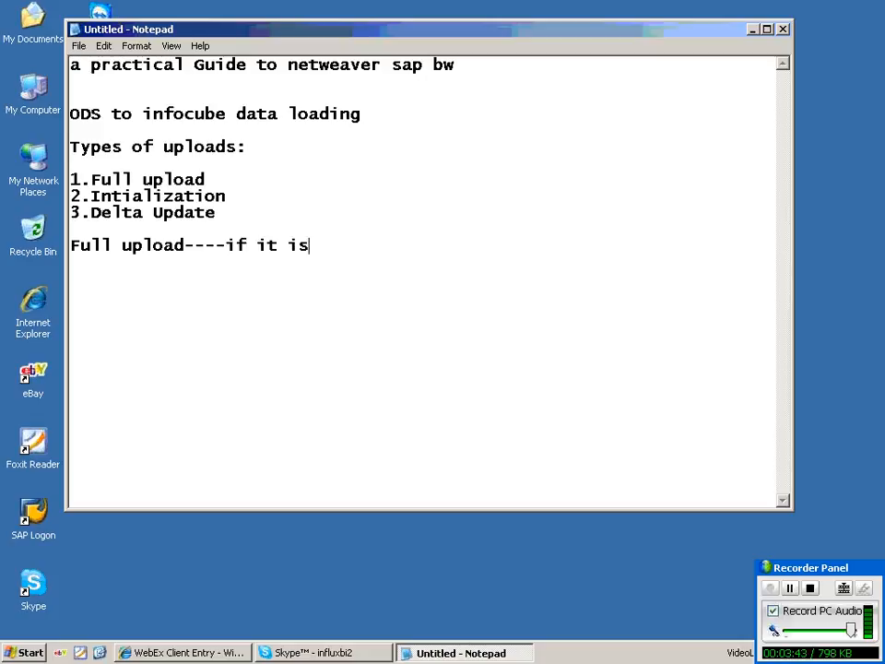
text( full load-)
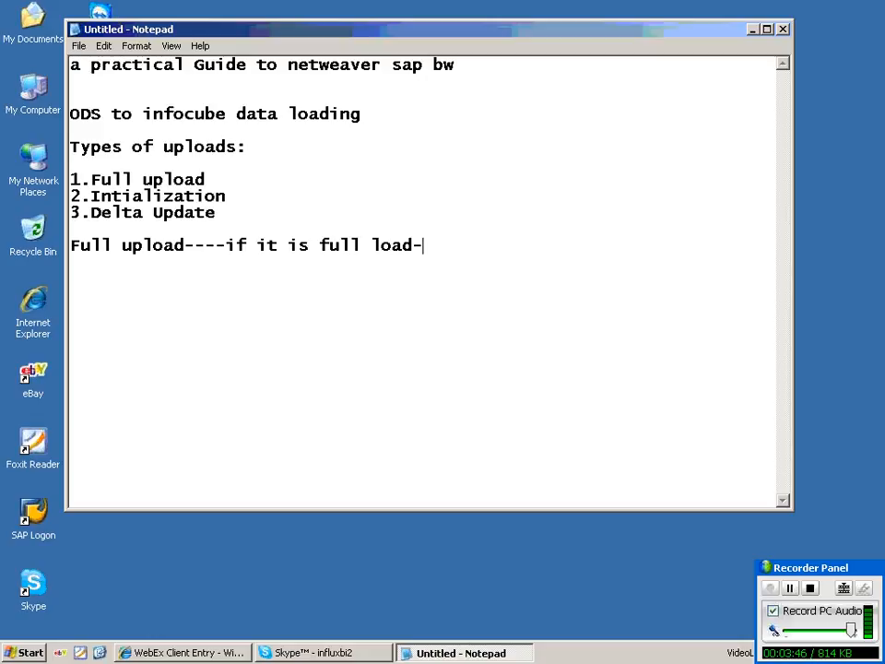
text(---all the dat a)
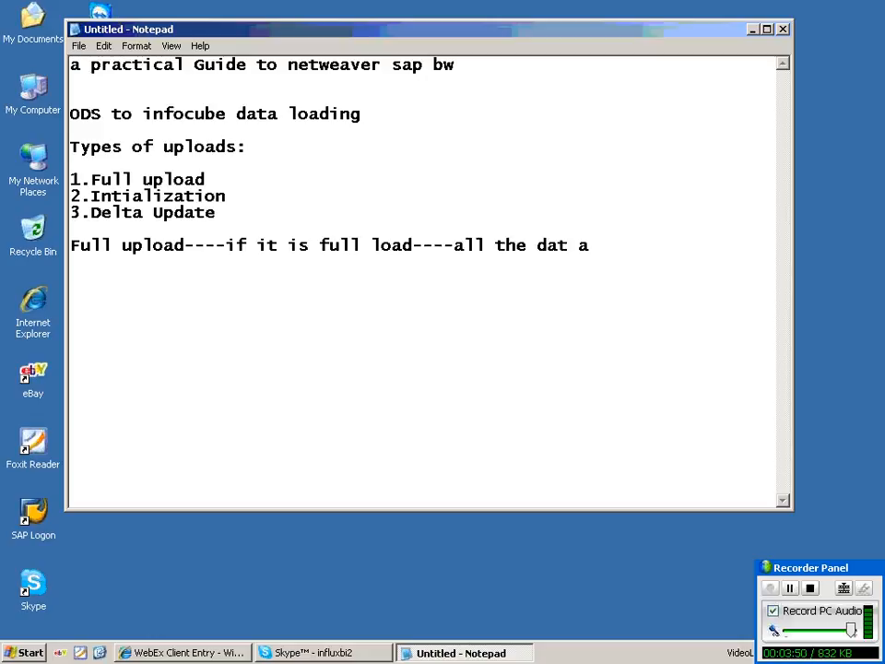
key(BackSpace)
key(BackSpace)
text(a is re)
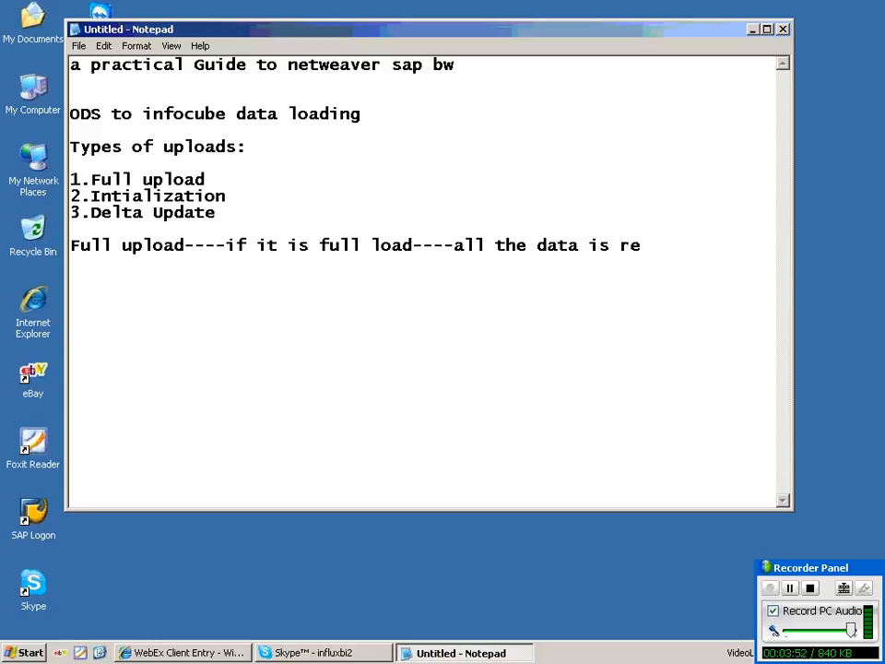
text(quested to D)
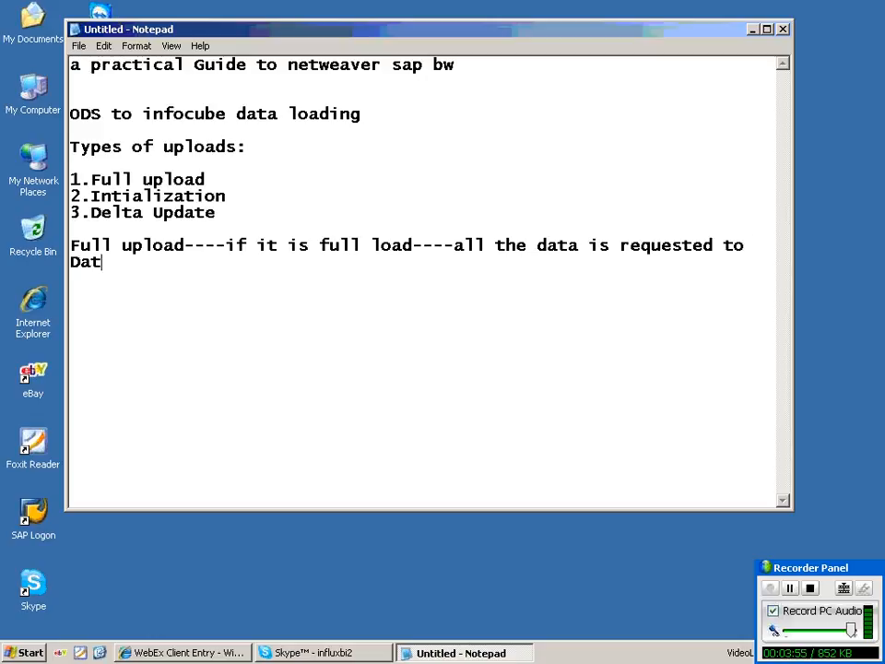
text(a tar)
text(get)
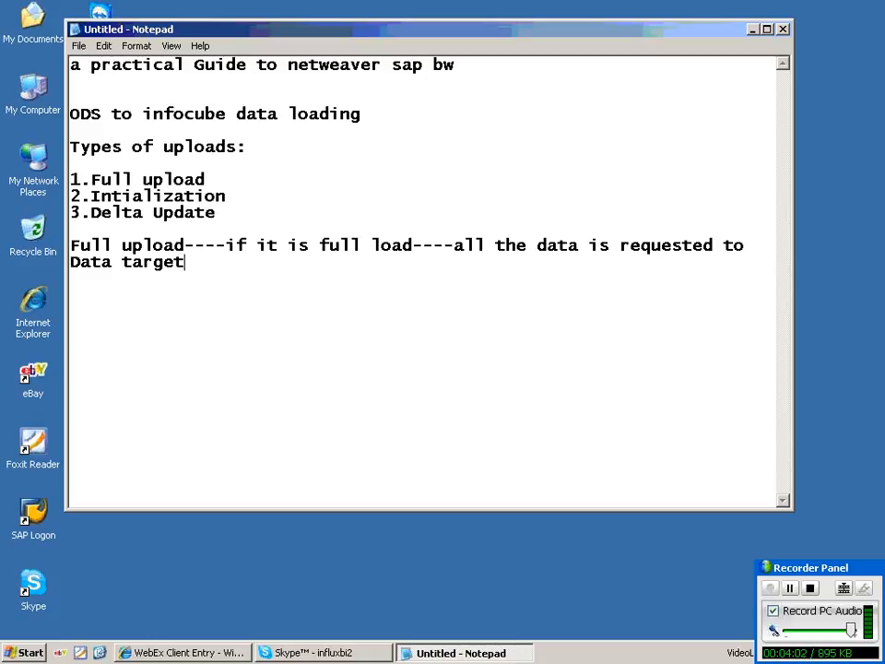
key(Return)
key(Return)
Add the example line 'source-1000000---full load---all the data is loaded' and begin the Delta load line.
text(source-100)
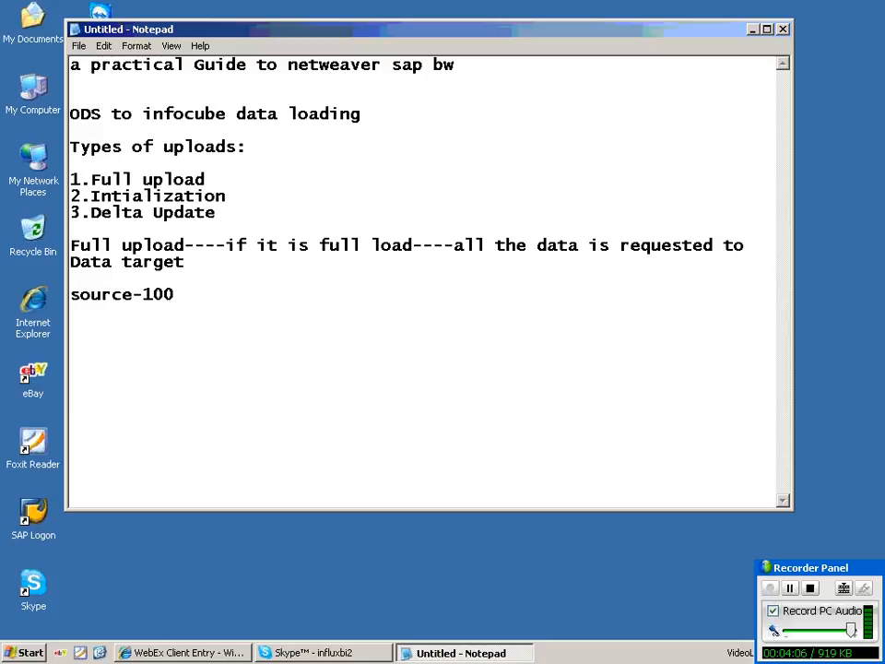
text(0000)
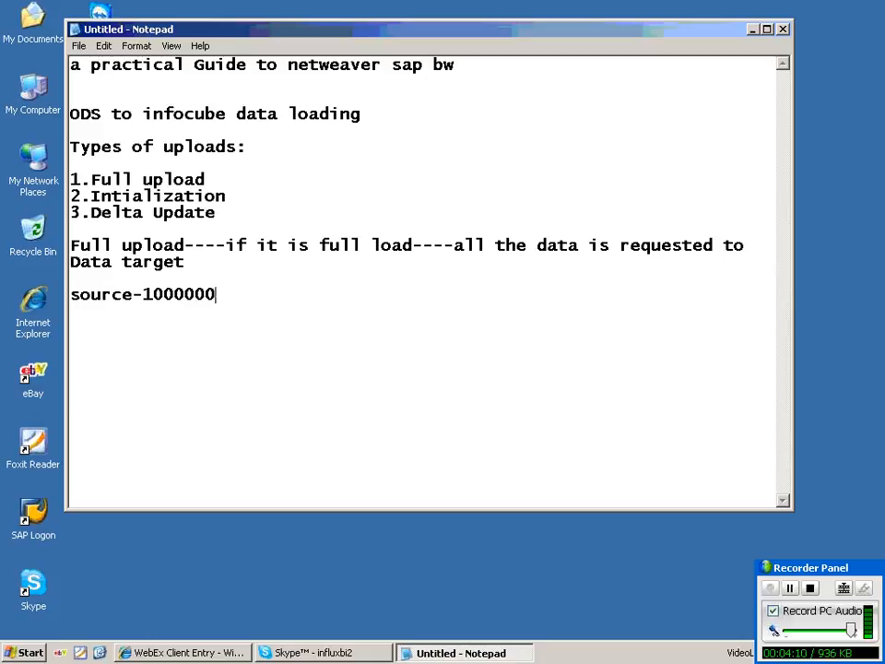
text(---fl)
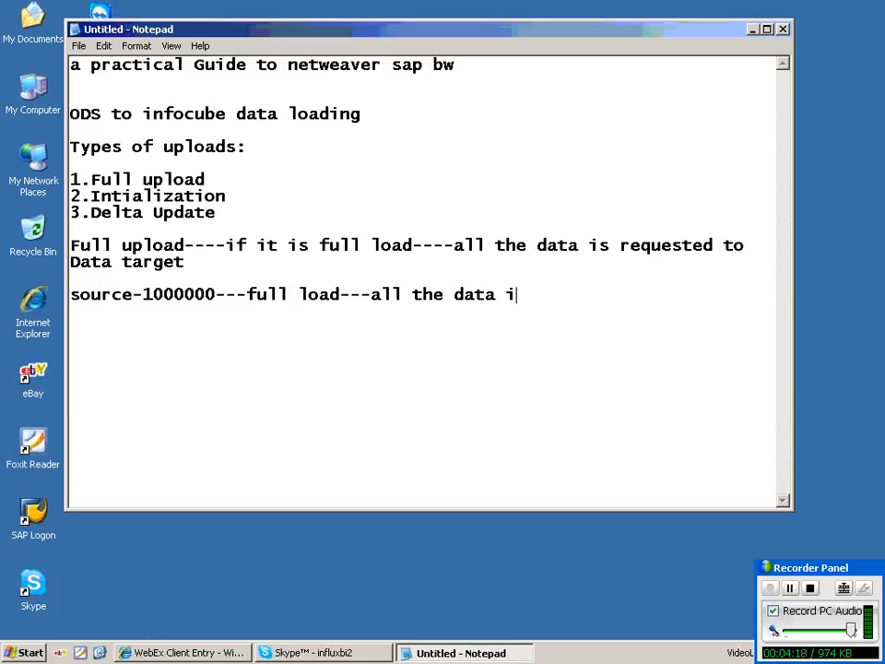
text(a is)
text(loadd)
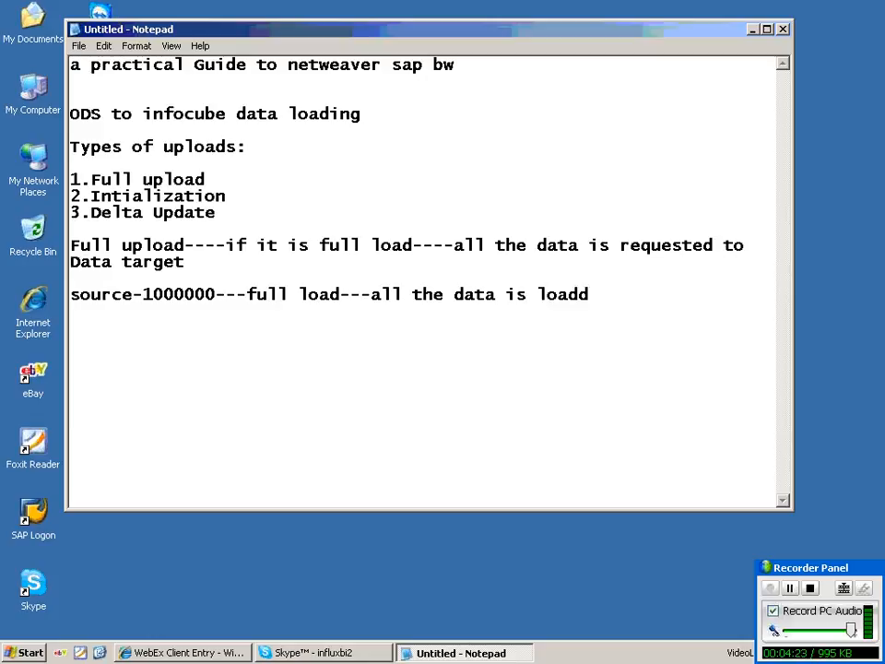
key(BackSpace)
text(ed)
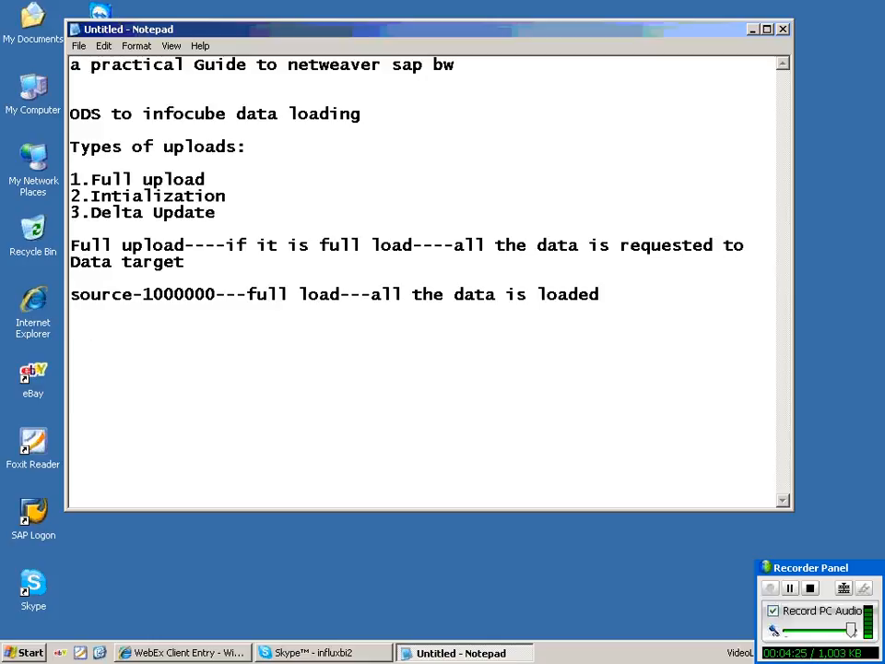
key(Return)
key(Return)
text(Delta )
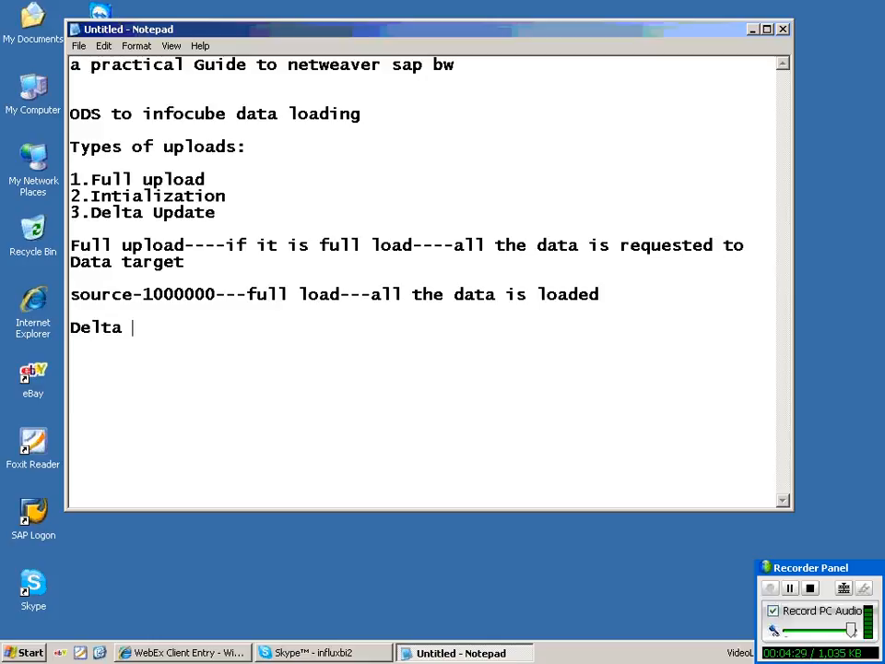
text(laod------c)
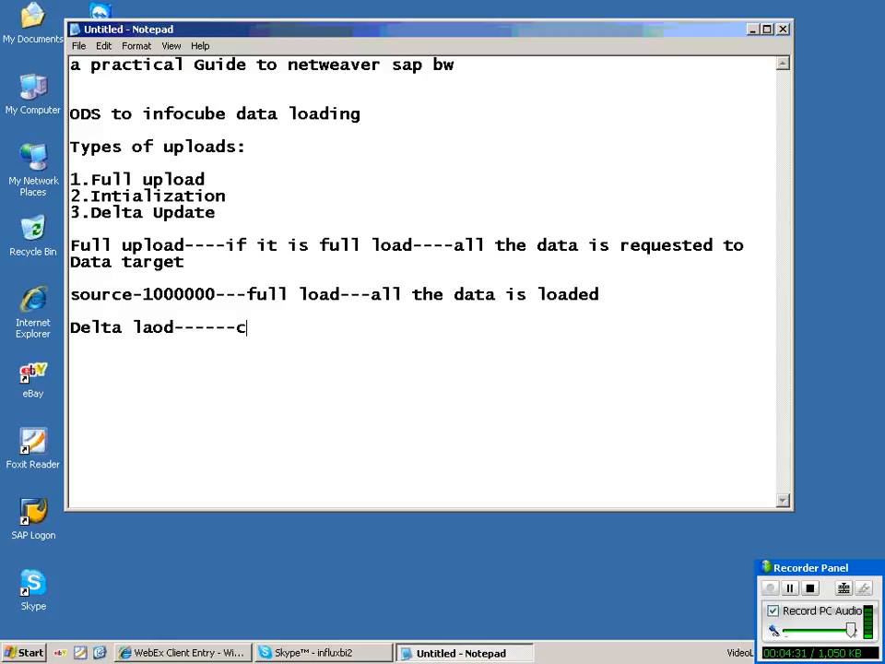
text(hanges since the last--)
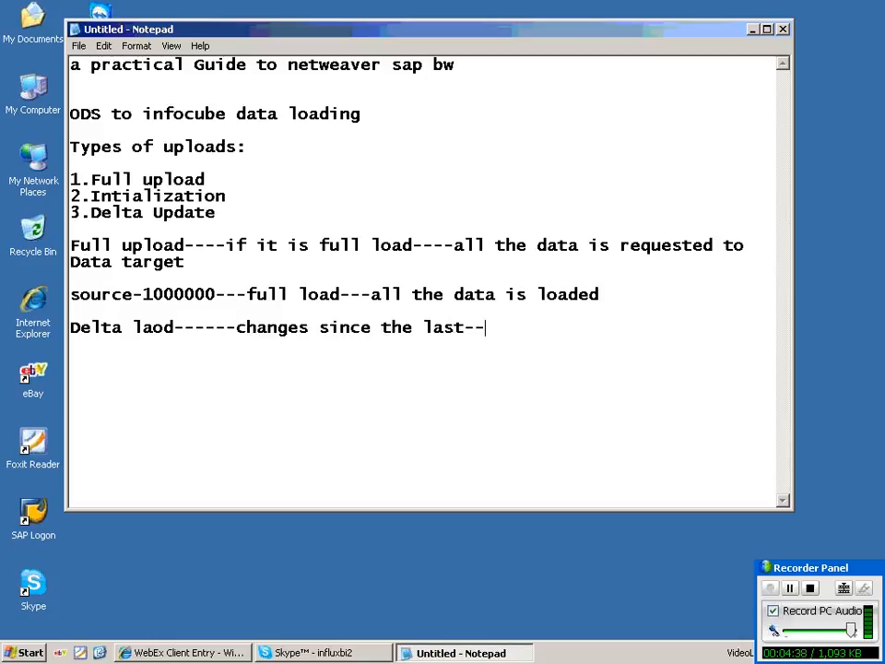
Finish the line as 'Delta laod------changes(new/Modified)_ since the last----100/200' and maximize Notepad.
text(--100)
text(/200)
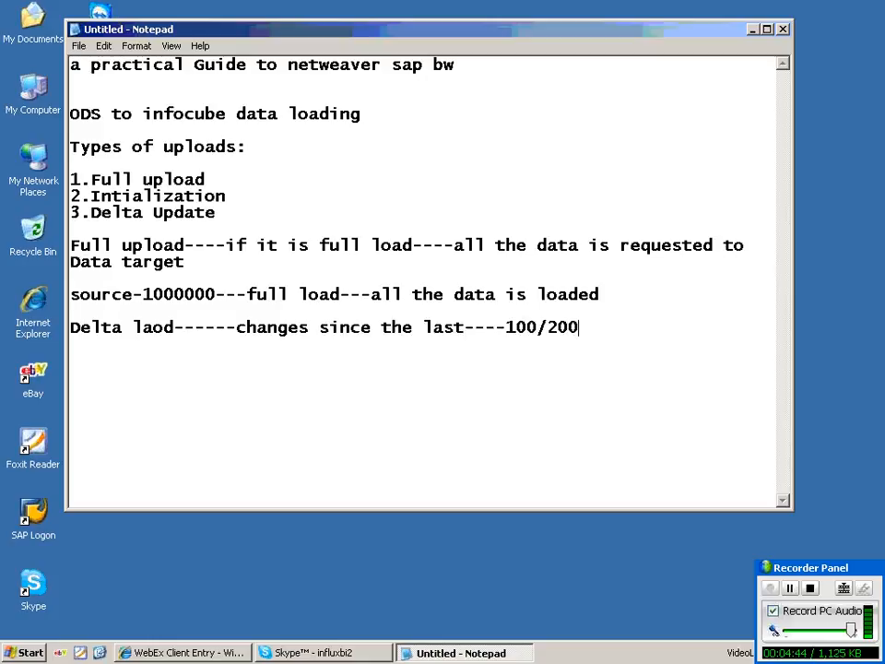
click(558, 327)
click(402, 328)
text((new/M)
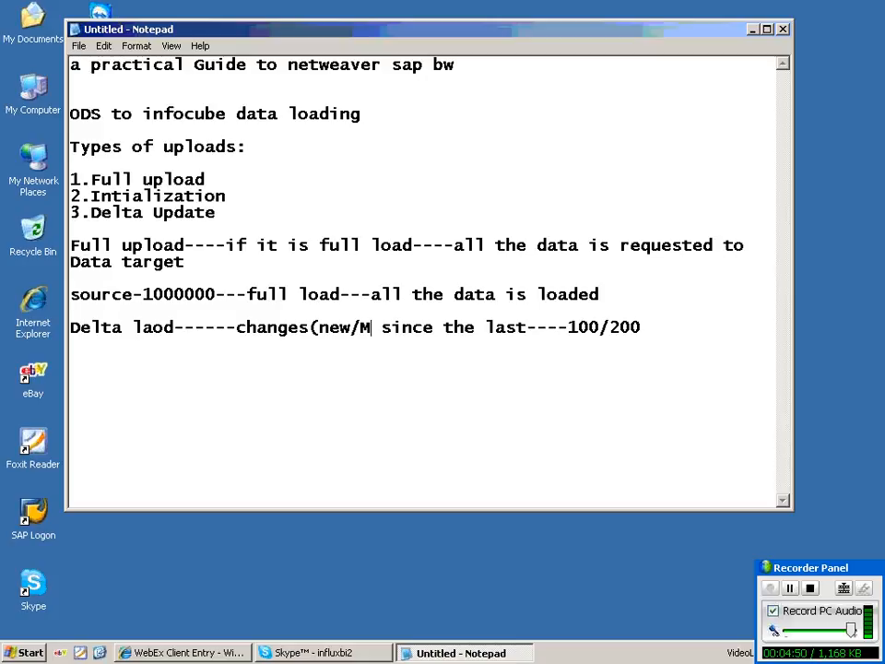
text(odided)_)
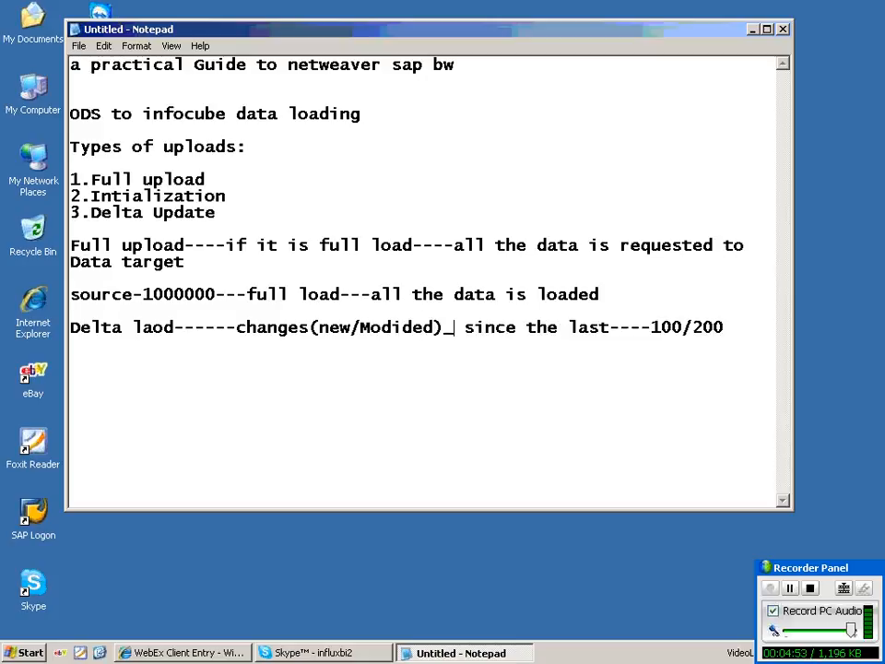
click(434, 327)
key(BackSpace)
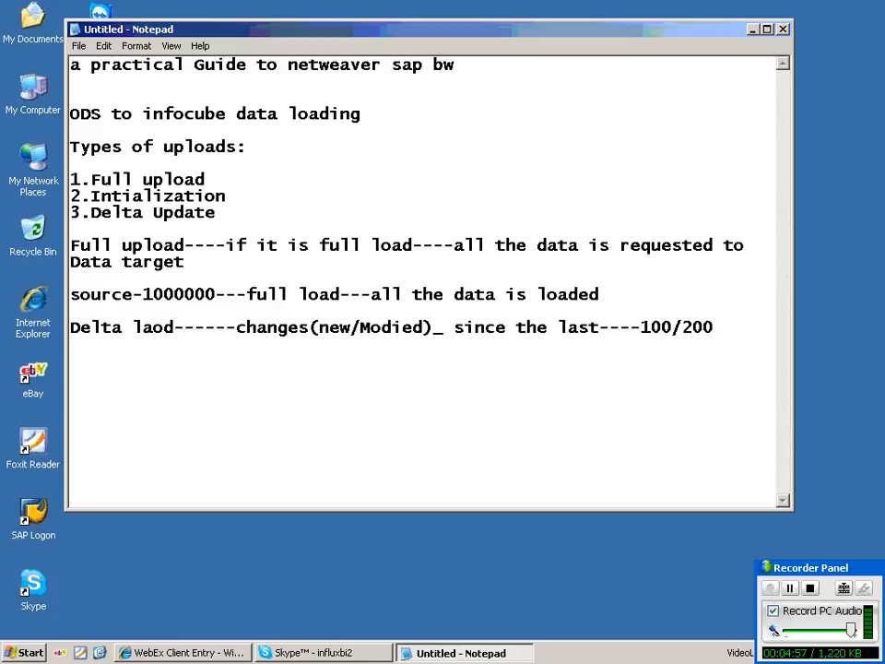
text(fi)
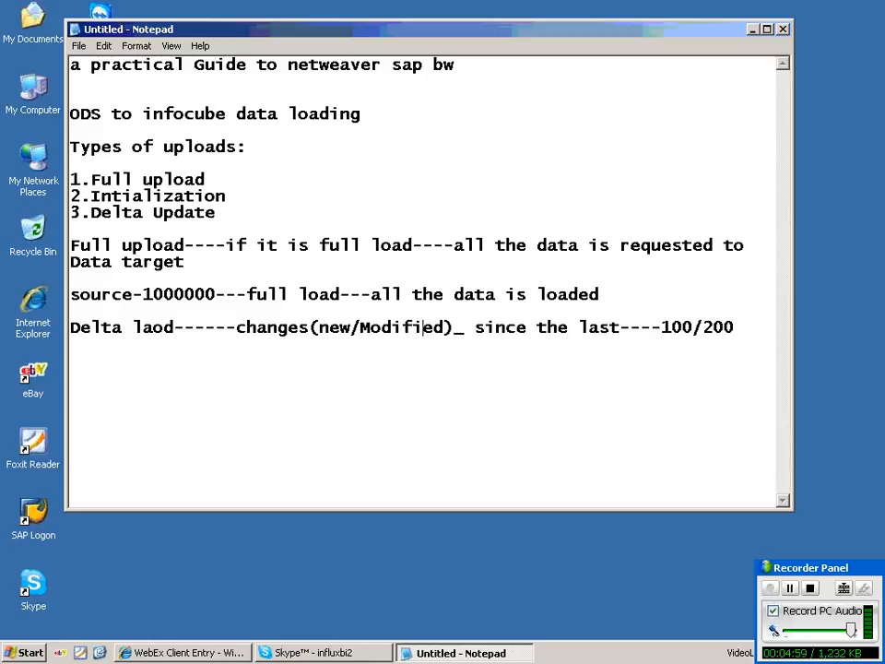
click(735, 327)
double_click(415, 31)
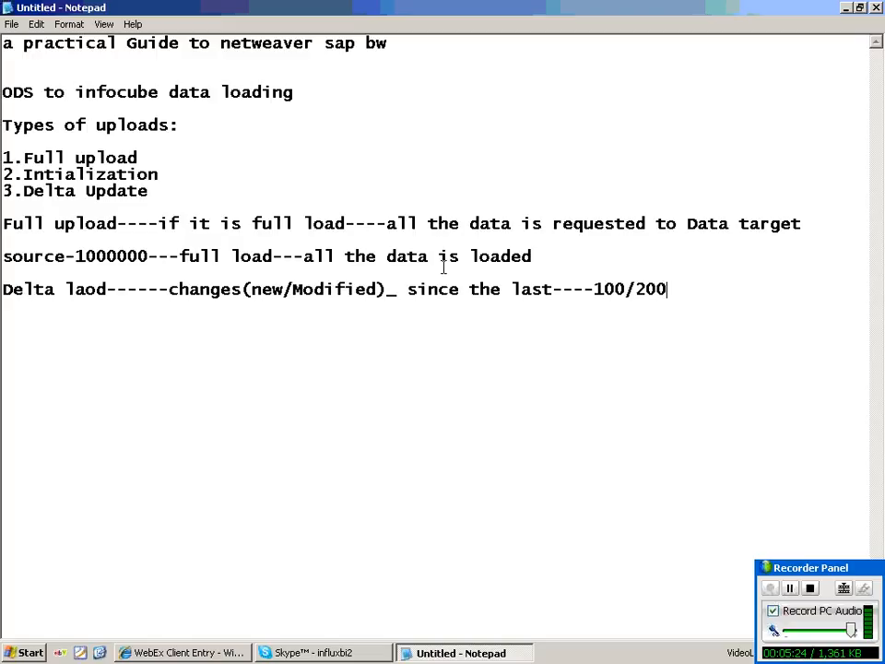
Prefix the Full upload and Delta notes with the numbers 1. and 3.
drag(23, 175, 158, 175)
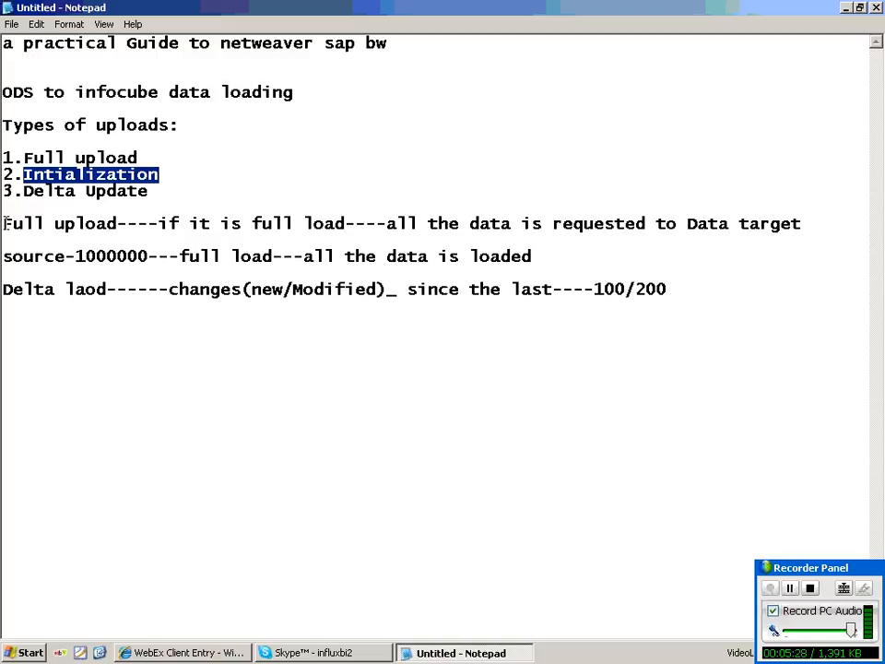
click(5, 223)
text(1.)
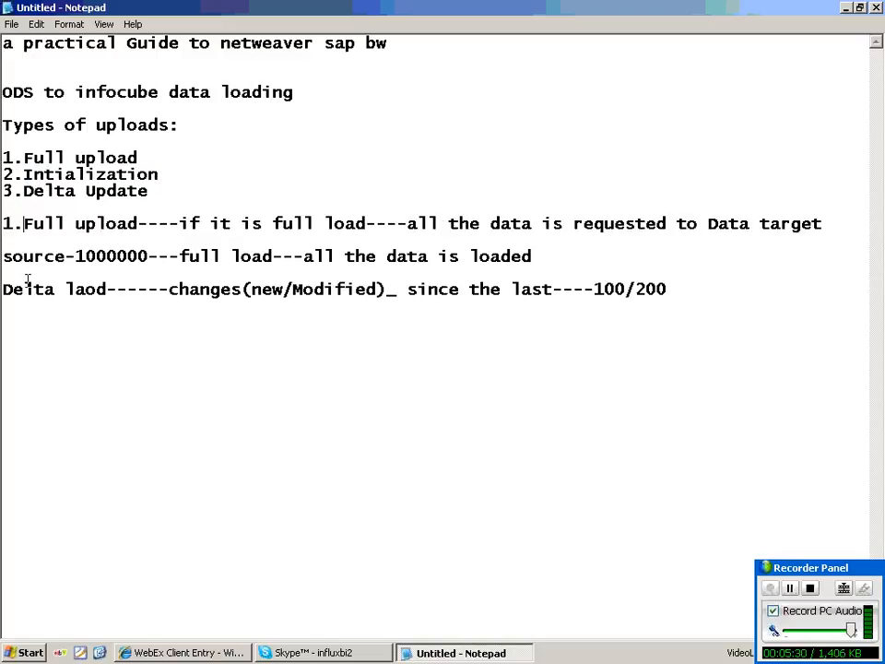
text(3.)
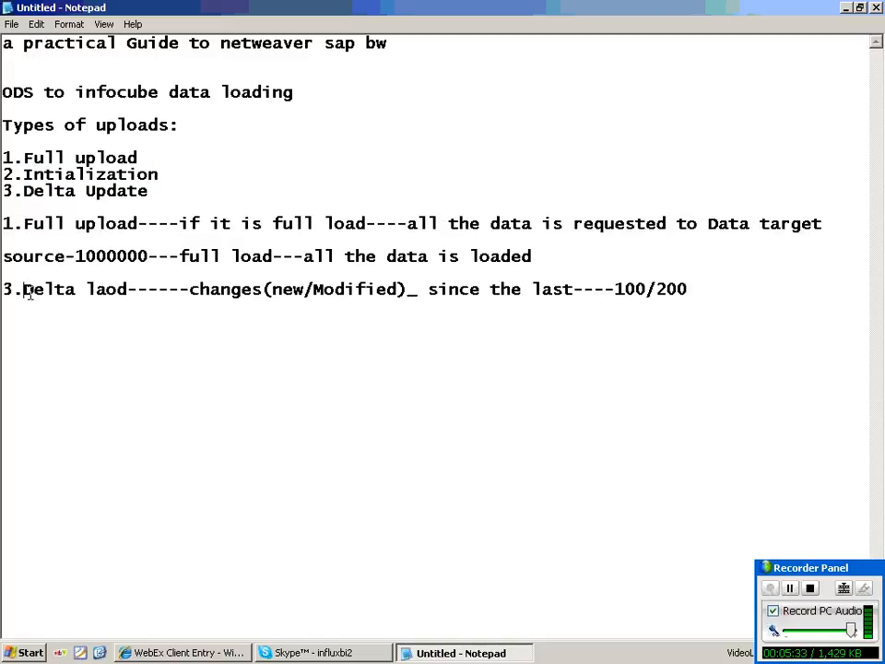
Insert '2.Intialization---sys maintains all poibnters based on which delta Record r identified----' above the Delta line.
click(11, 277)
key(Return)
key(Return)
key(Up)
key(Up)
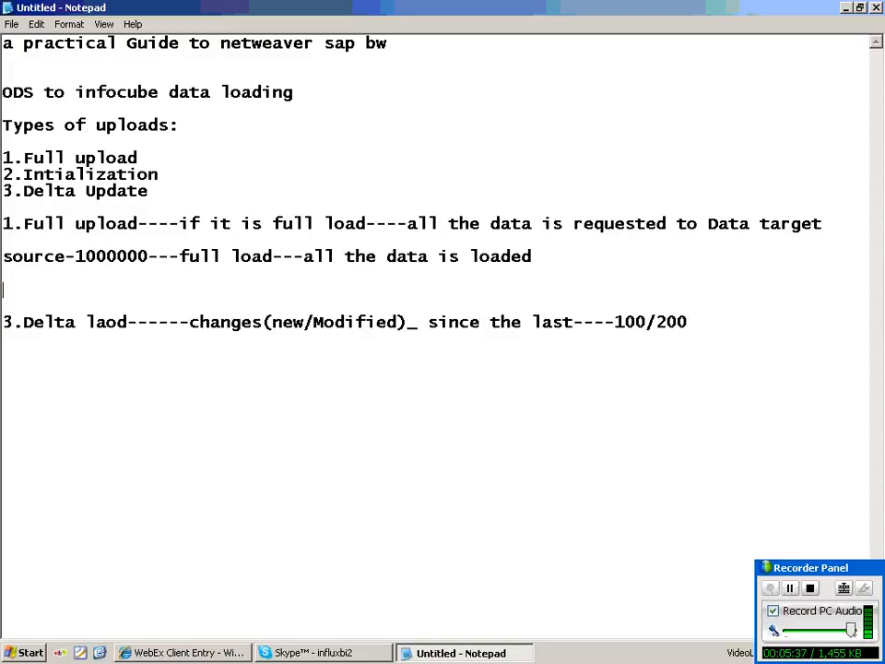
text(2.Inti)
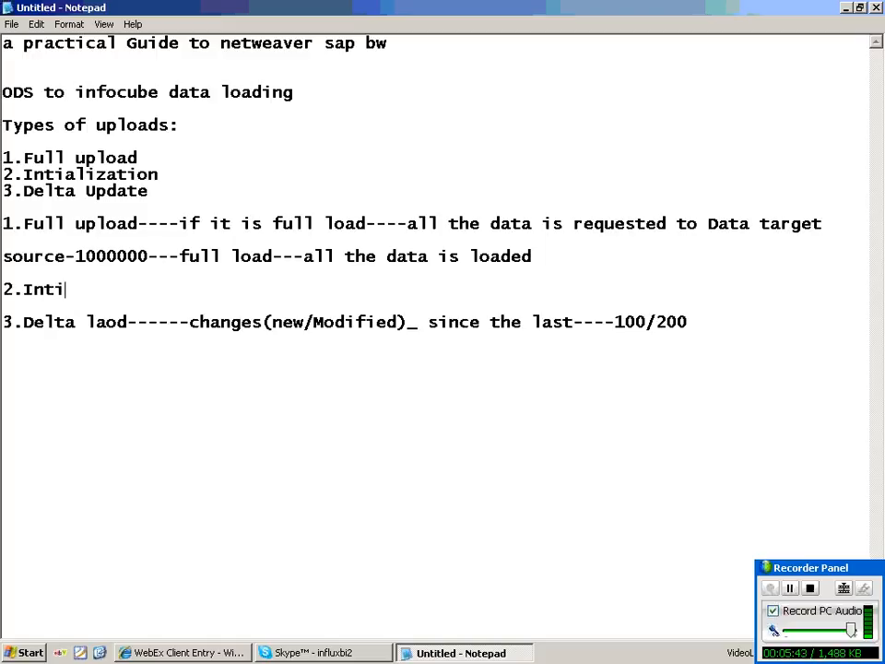
text(alizat)
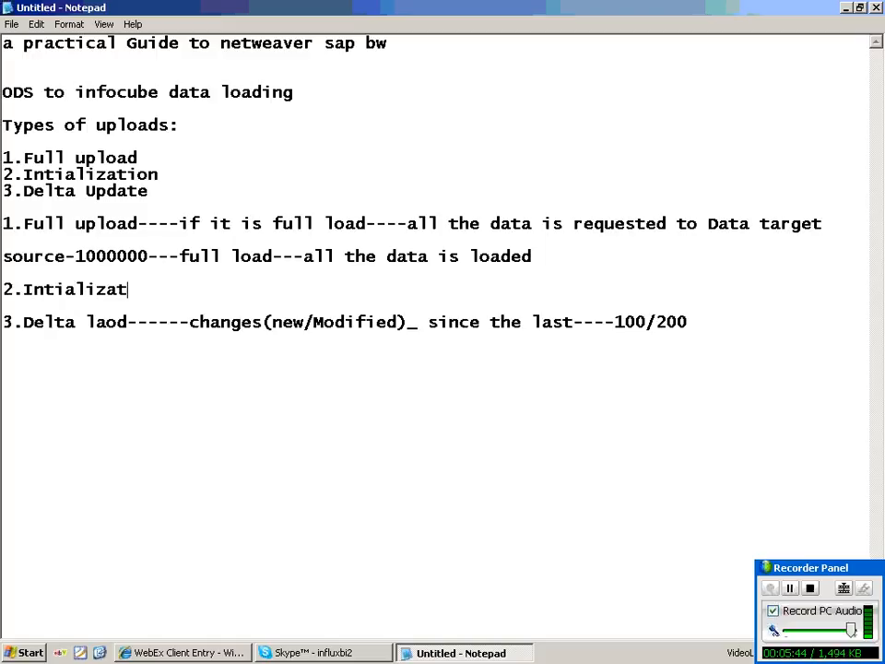
text(ion---)
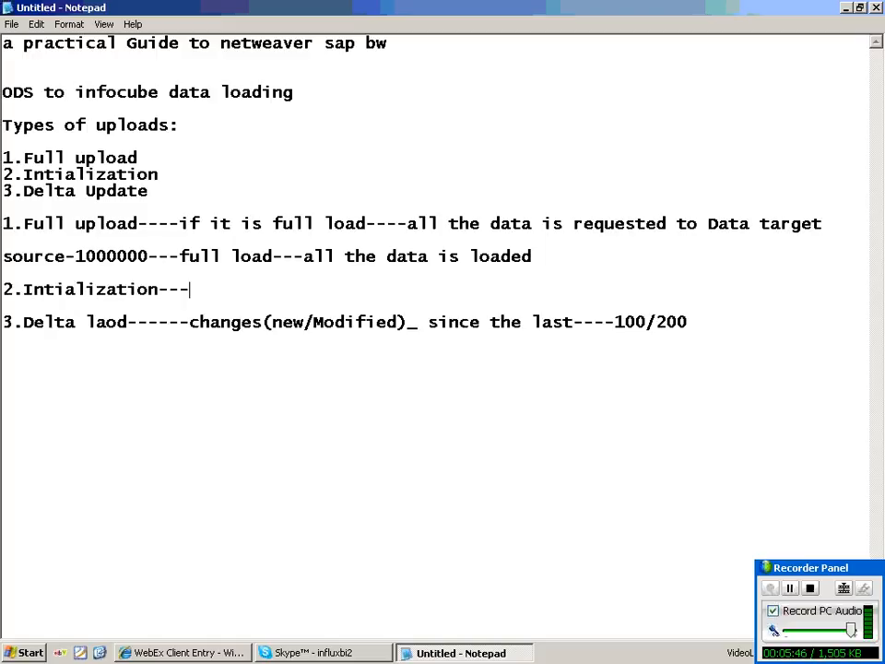
text(sys maintai)
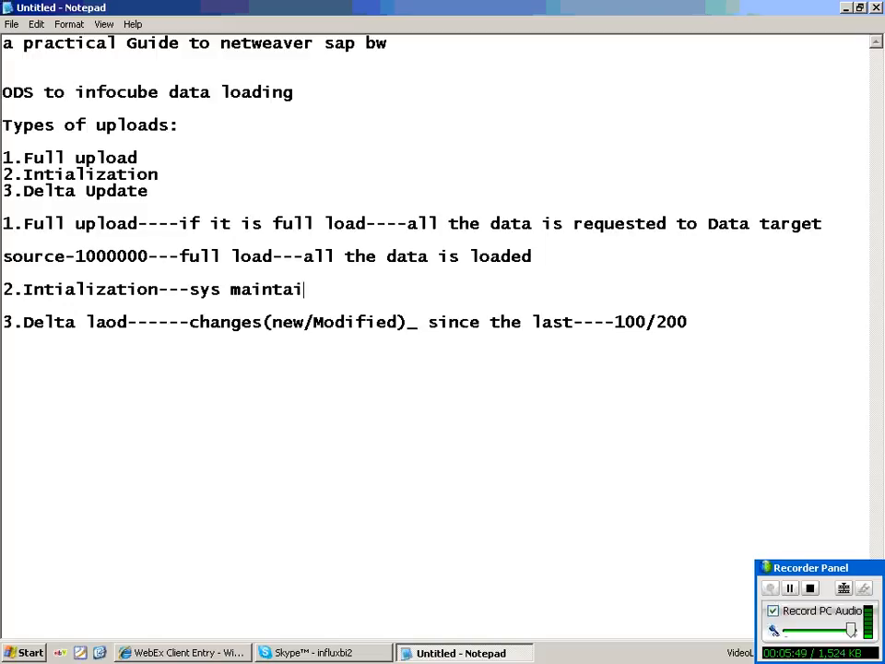
text(ns all )
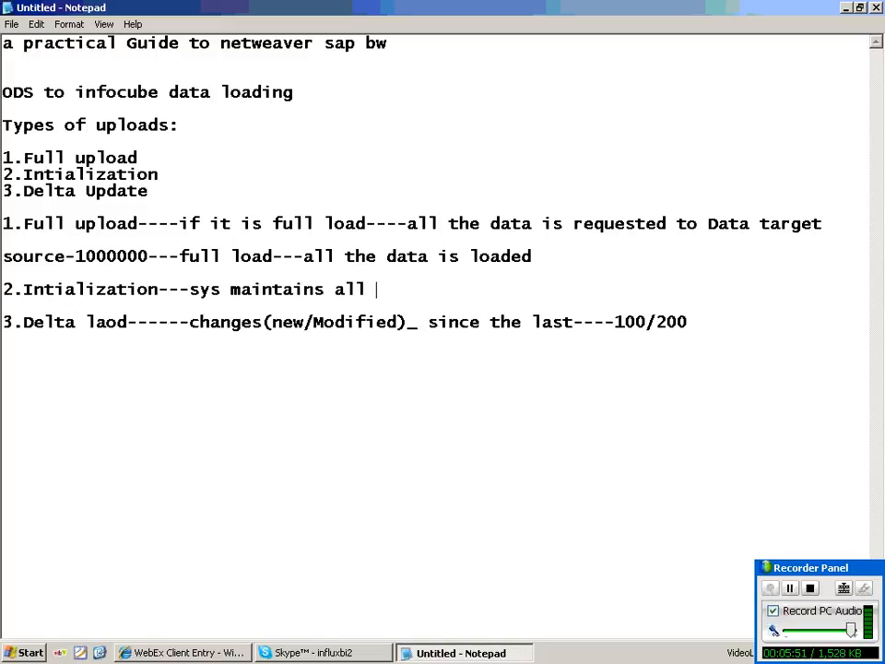
text(poibnt)
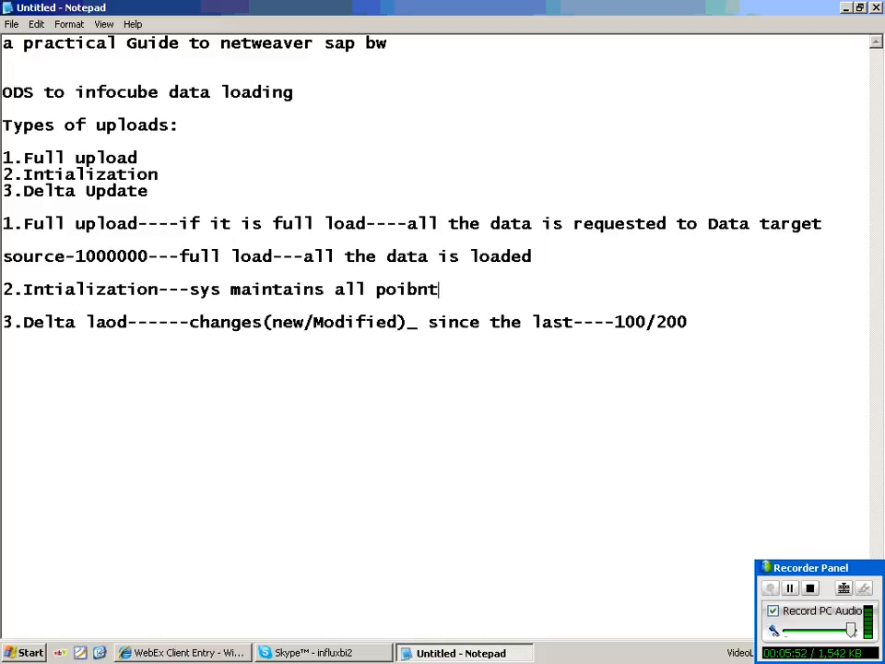
text(ers N)
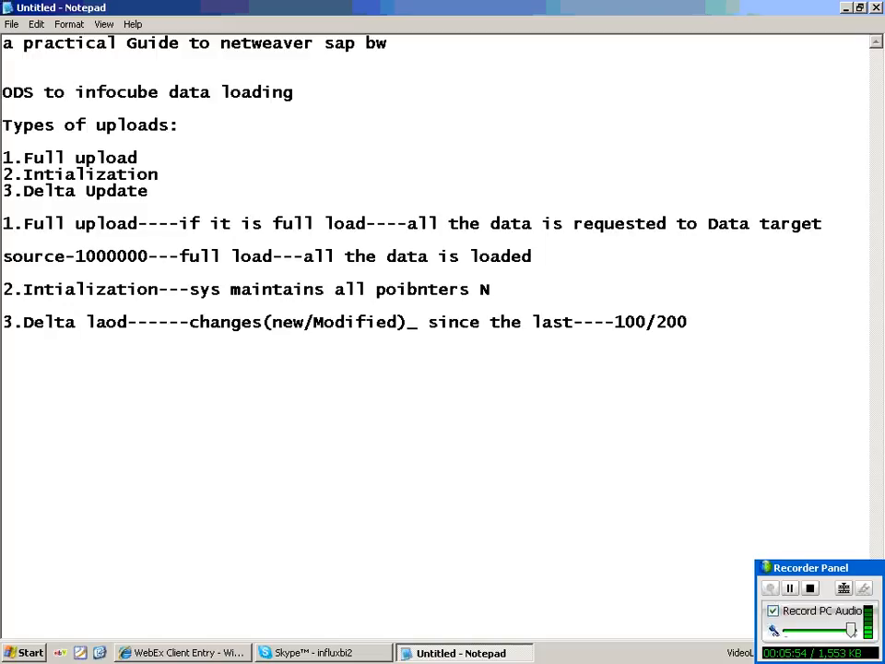
key(BackSpace)
text(based on wh)
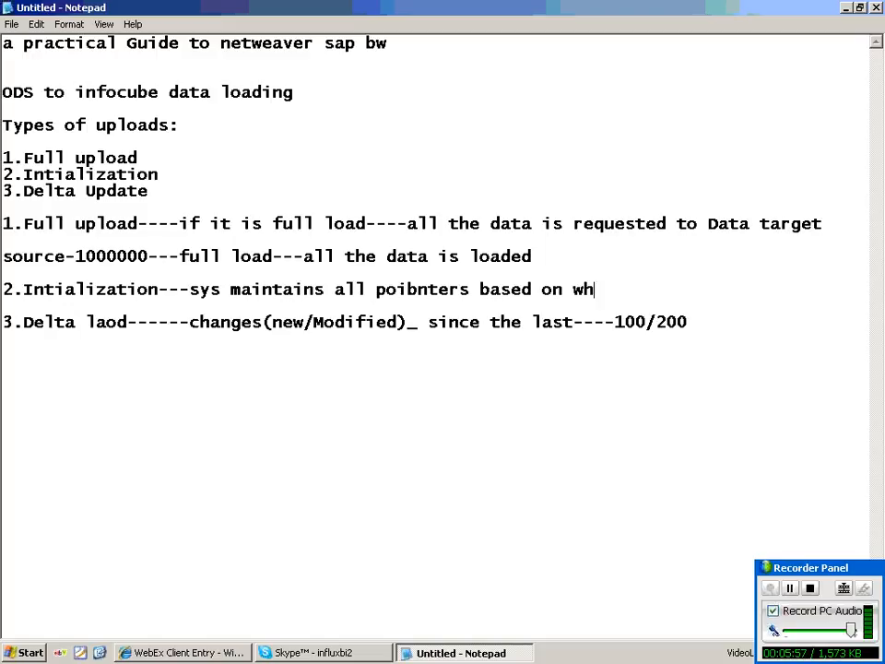
text(ich del)
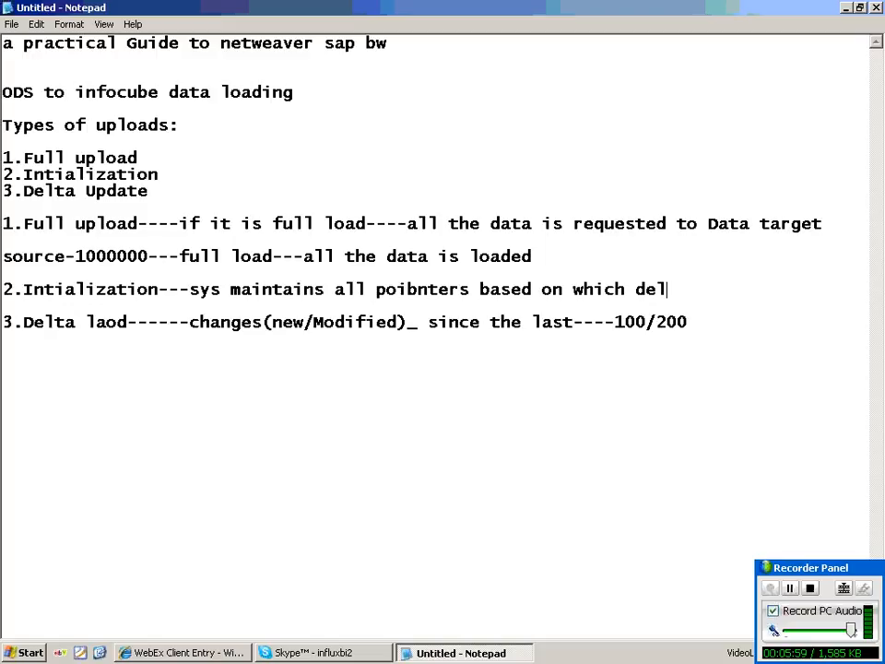
text(ta Record r ided)
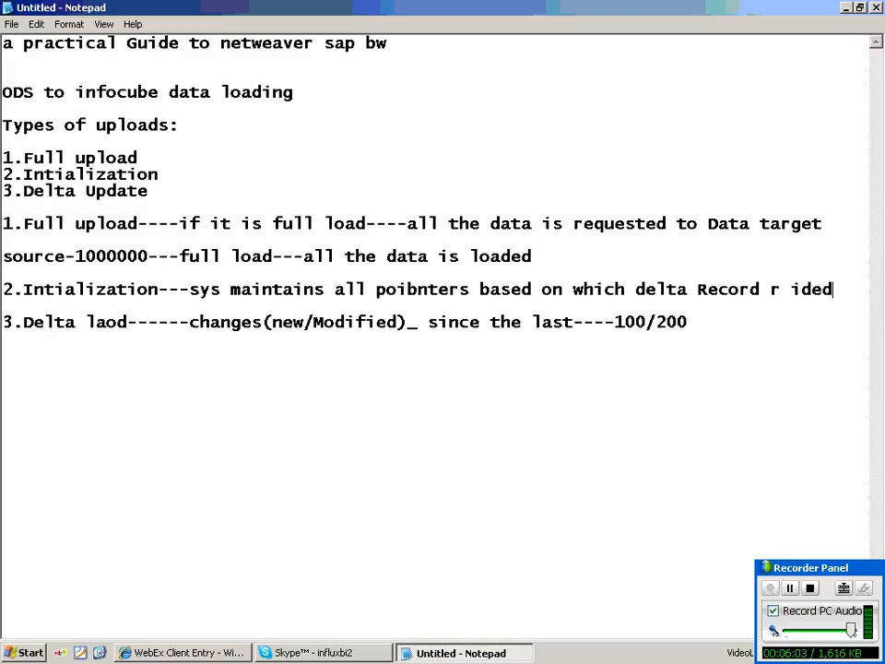
key(BackSpace)
text(ntifi)
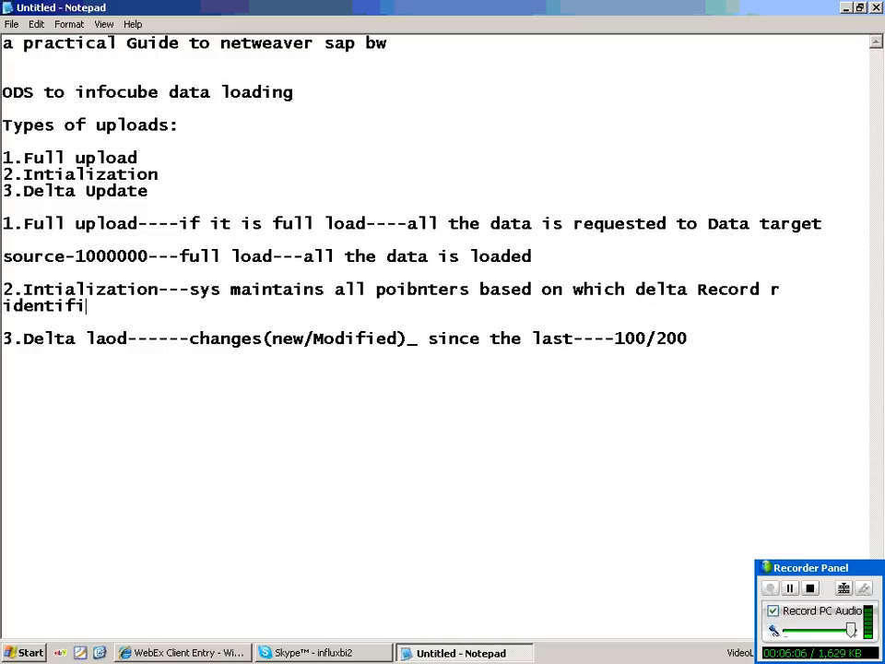
text(ed----)
key(Return)
key(Return)
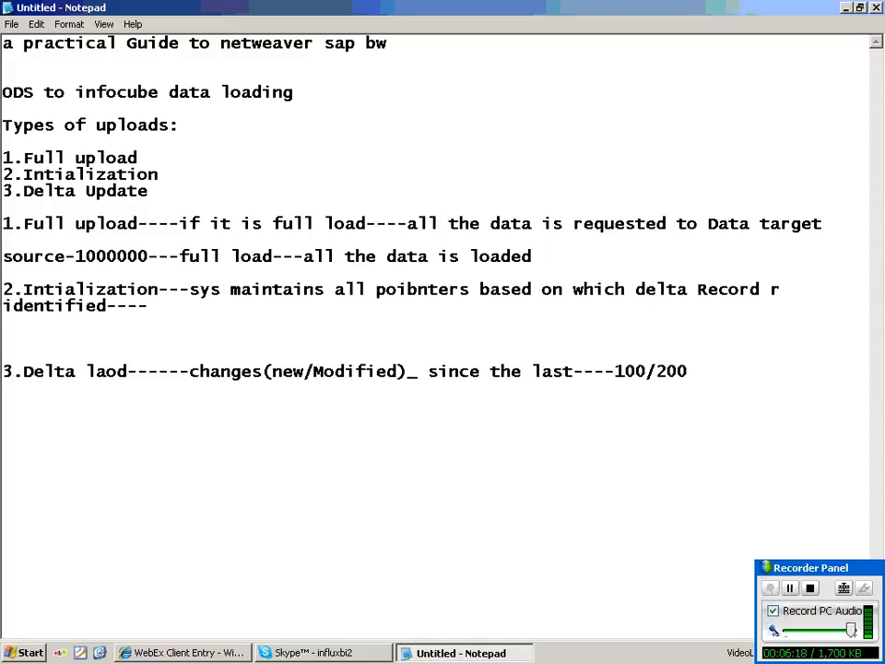
Add sub-item 'a.Intialization without data trasfer---only init' under the Intialization note.
text(a.Inti)
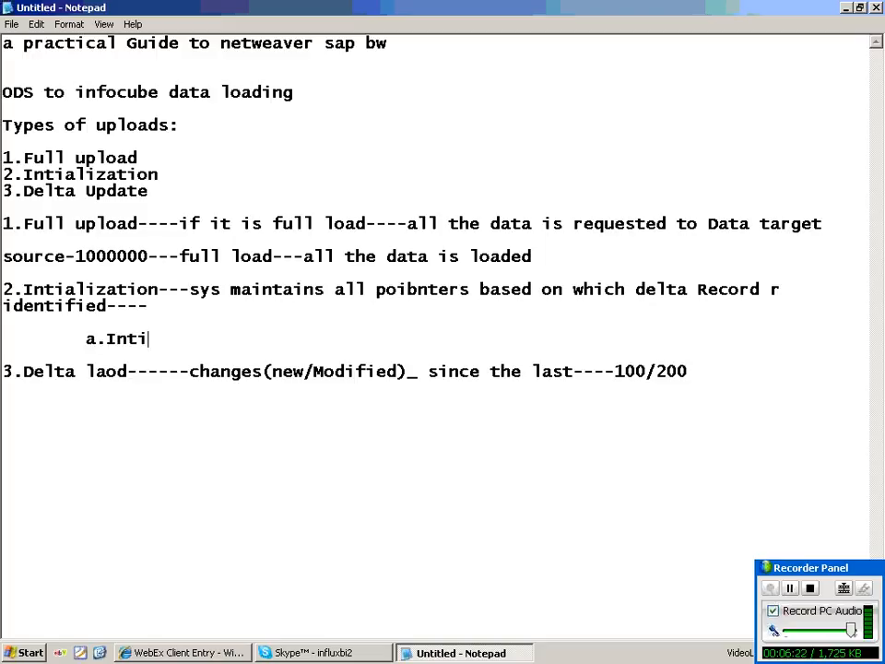
text(s)
key(BackSpace)
text(alization)
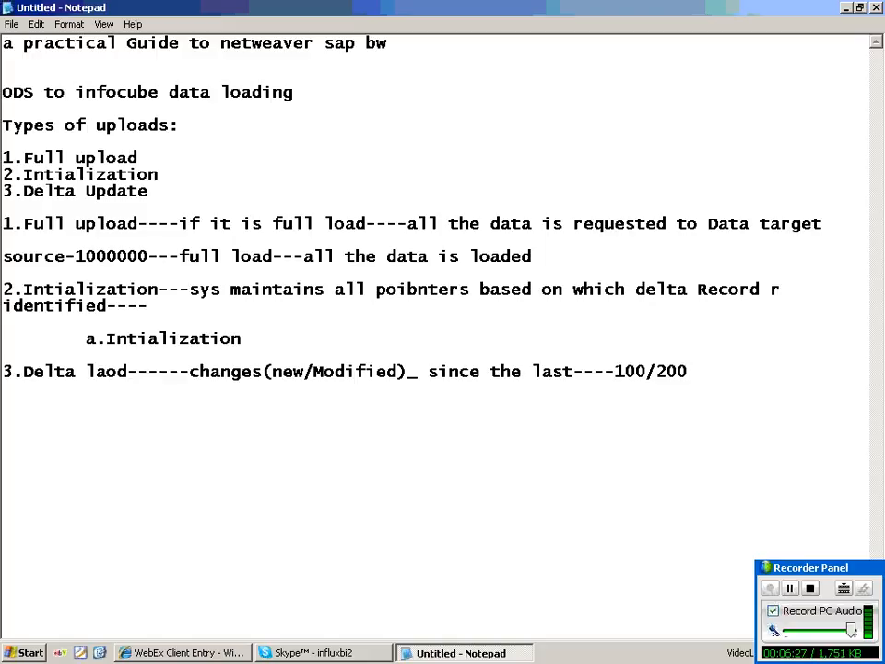
text( without data)
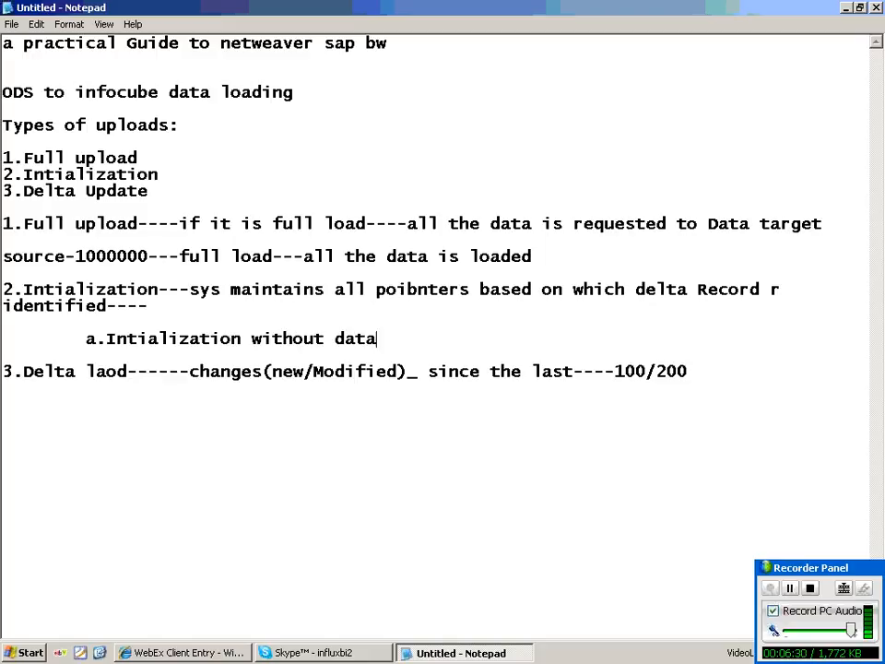
text( trasfer---o)
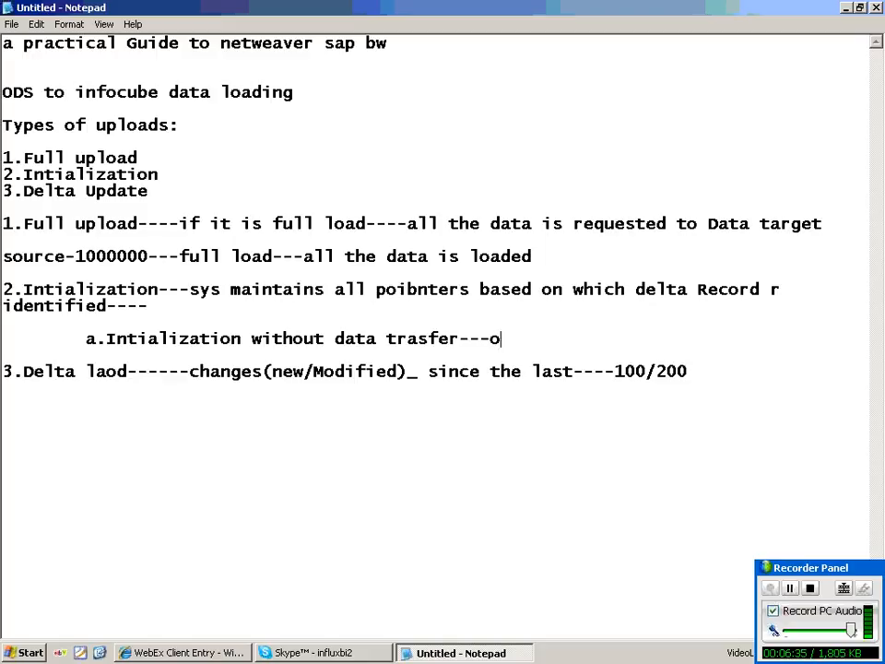
text(nly init)
key(Return)
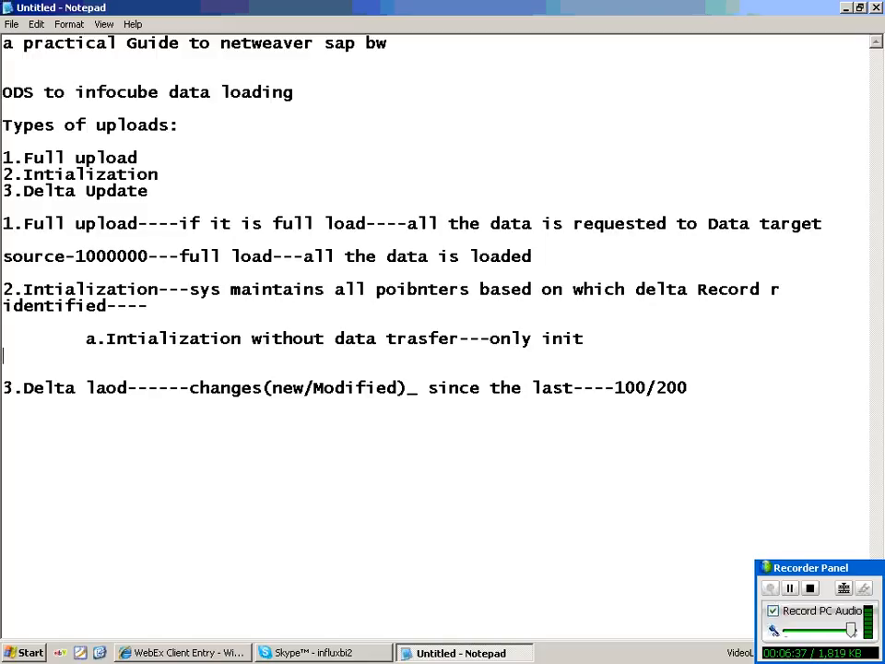
Add the indented sub-item 'b.Intialize with data transfer-----Full+init'.
key(Tab)
text(b.Int)
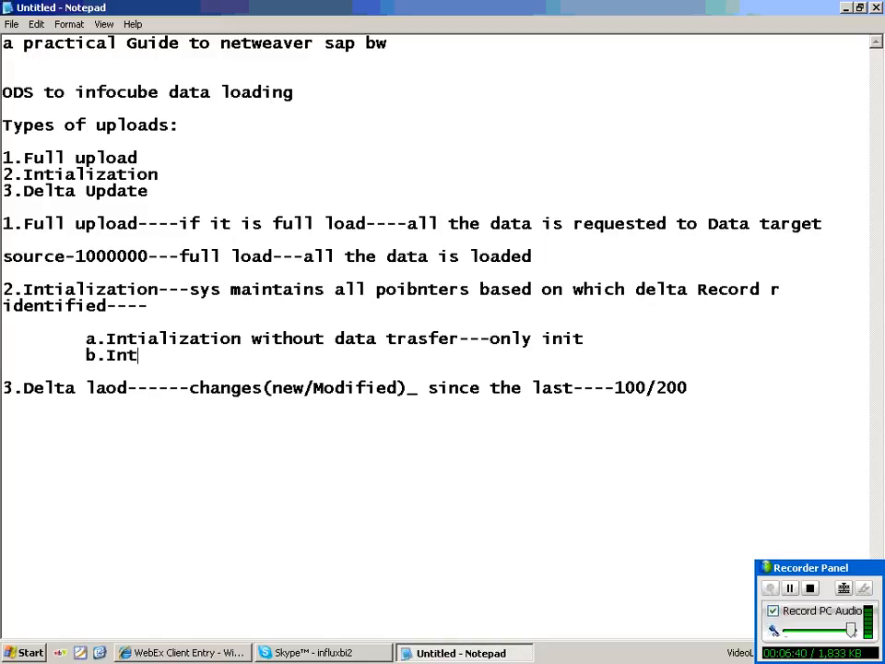
key(BackSpace)
text(tialize with )
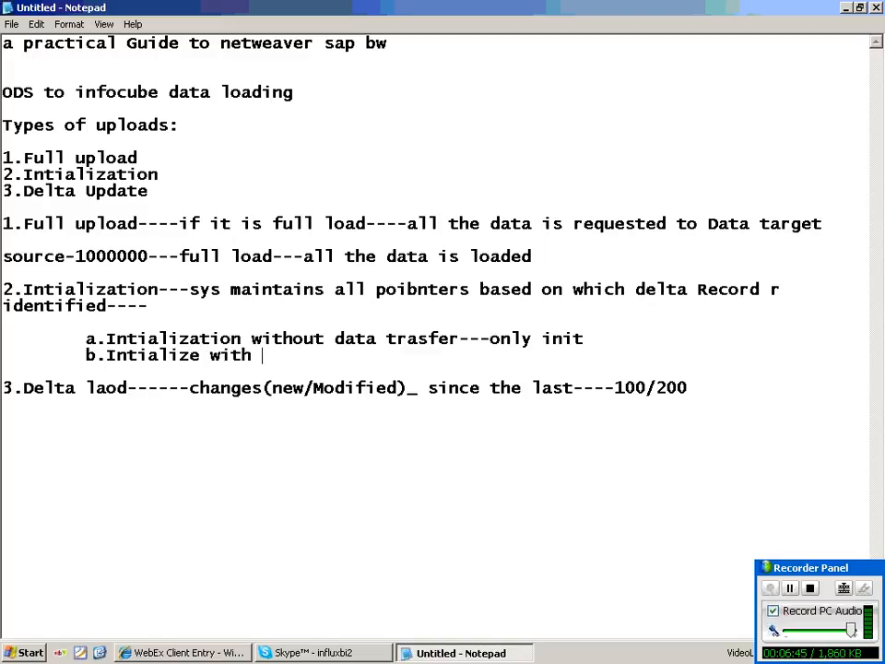
text(data t)
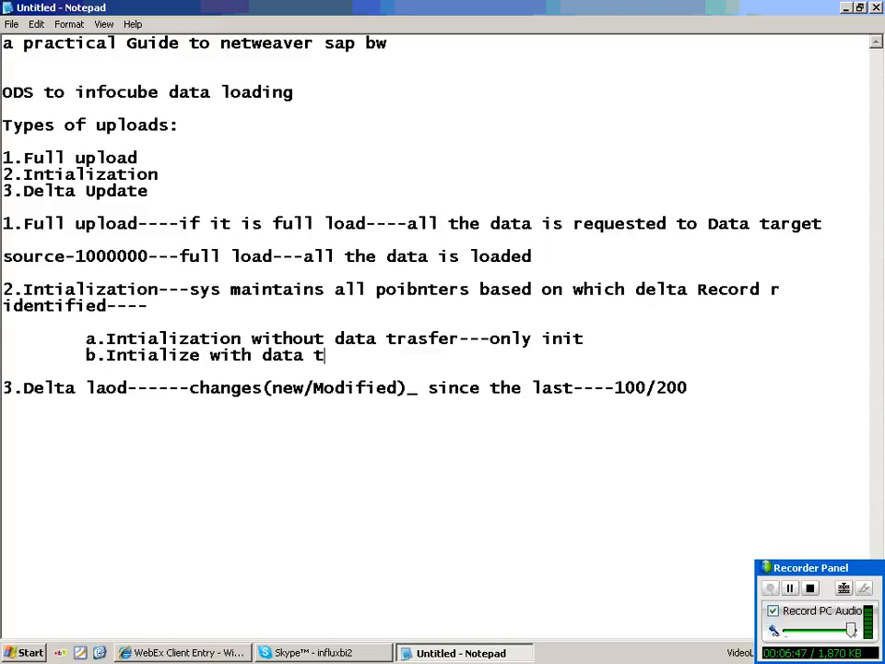
text(ransf)
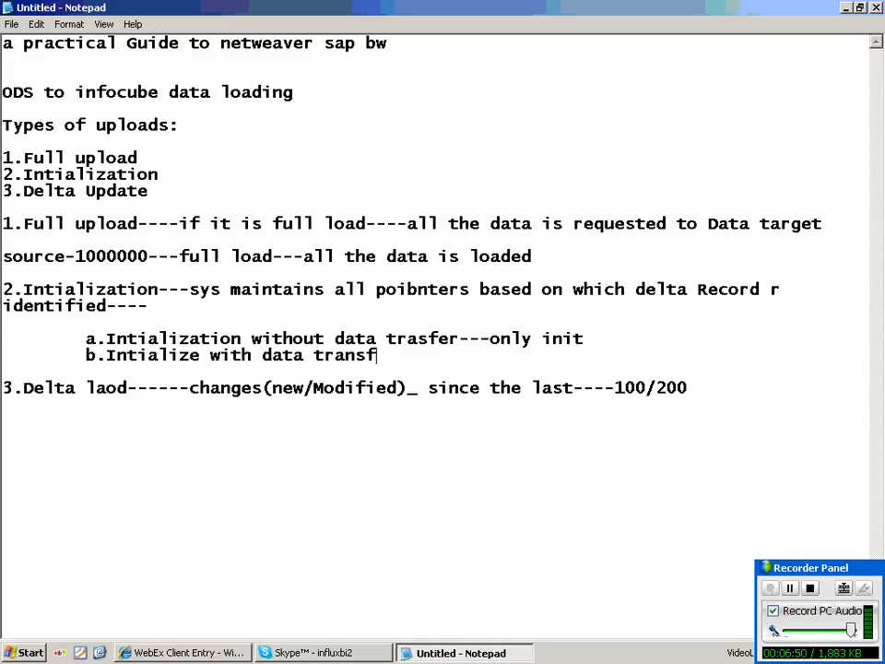
text(er-----Fu)
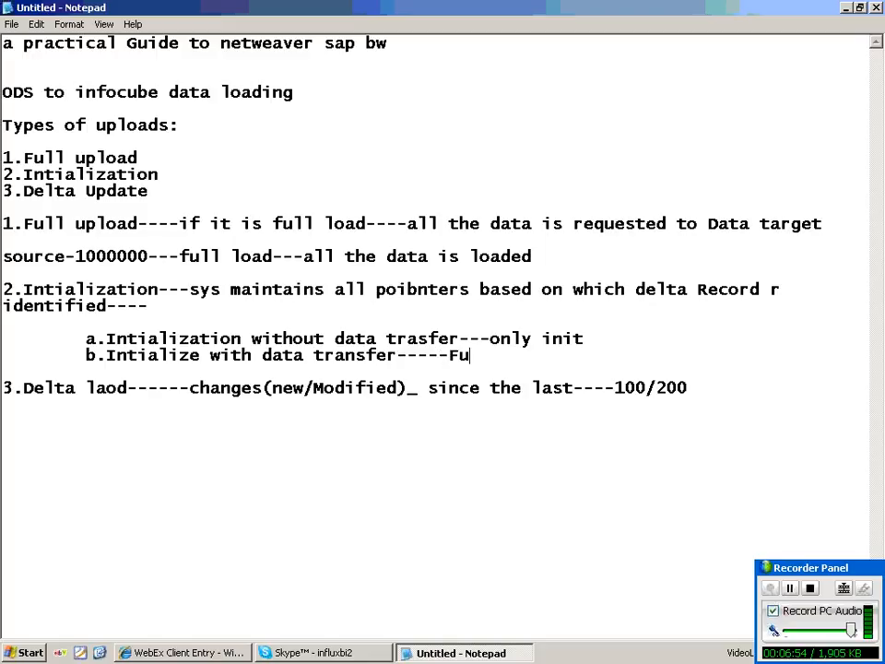
text(ll+init)
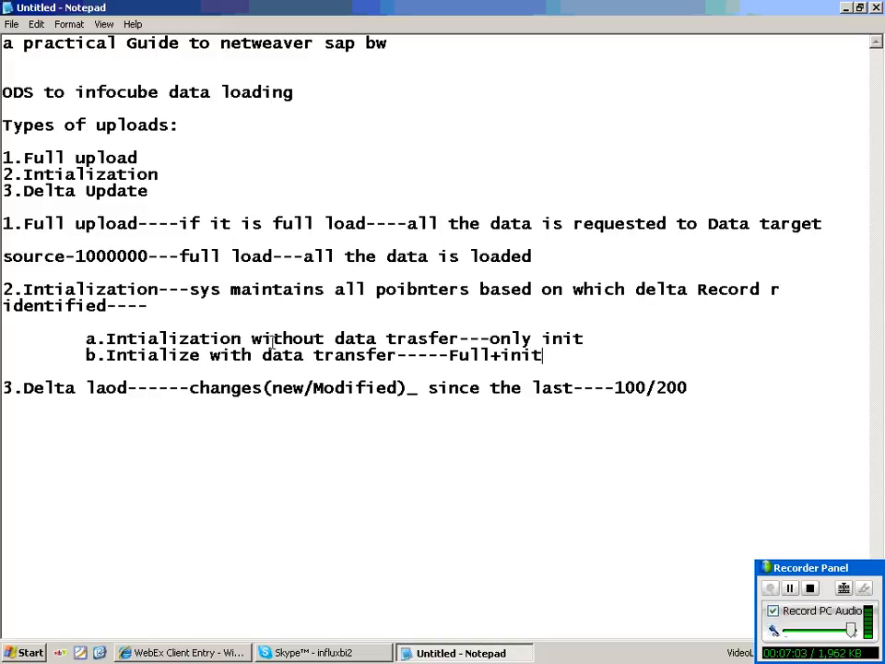
Fix the misspelled 'laod' so the Delta line reads '3.Delta load'.
drag(23, 223, 138, 286)
click(22, 288)
click(106, 388)
key(BackSpace)
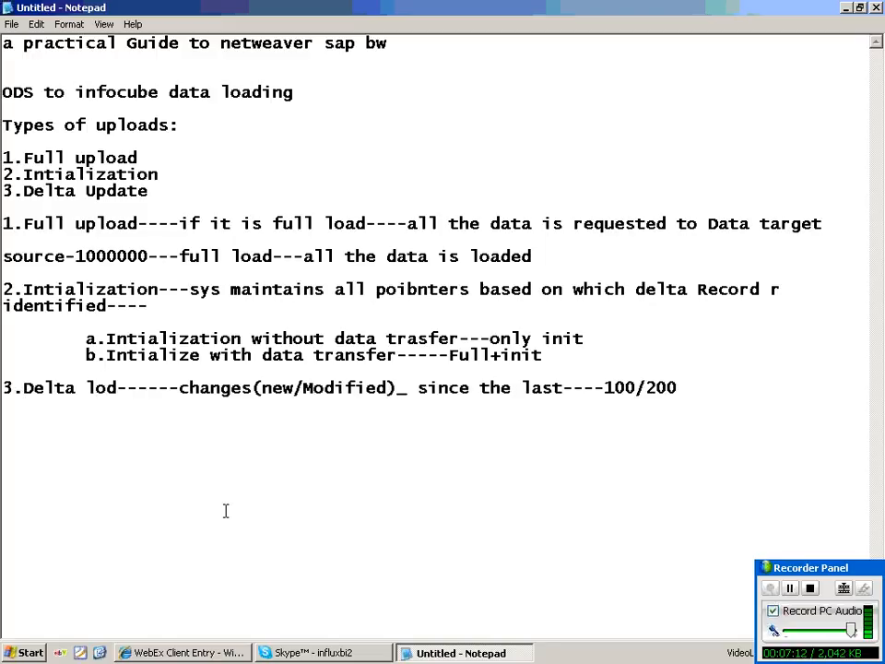
text(a)
key(Left)
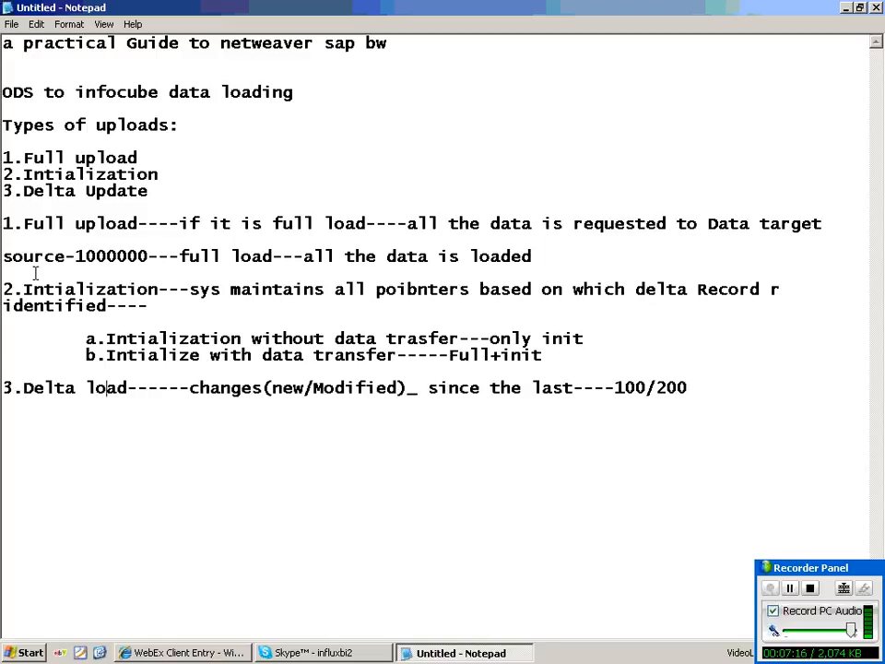
Highlight the Initialization options a and b, including 'only init' and 'Full+init', while explaining them.
drag(35, 273, 96, 341)
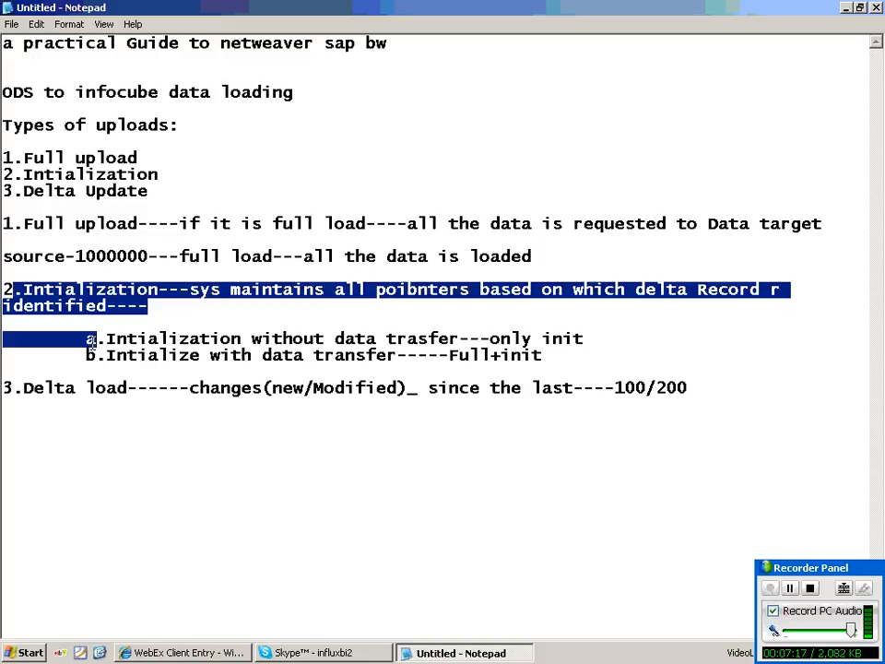
click(33, 273)
drag(33, 273, 96, 342)
drag(107, 338, 145, 354)
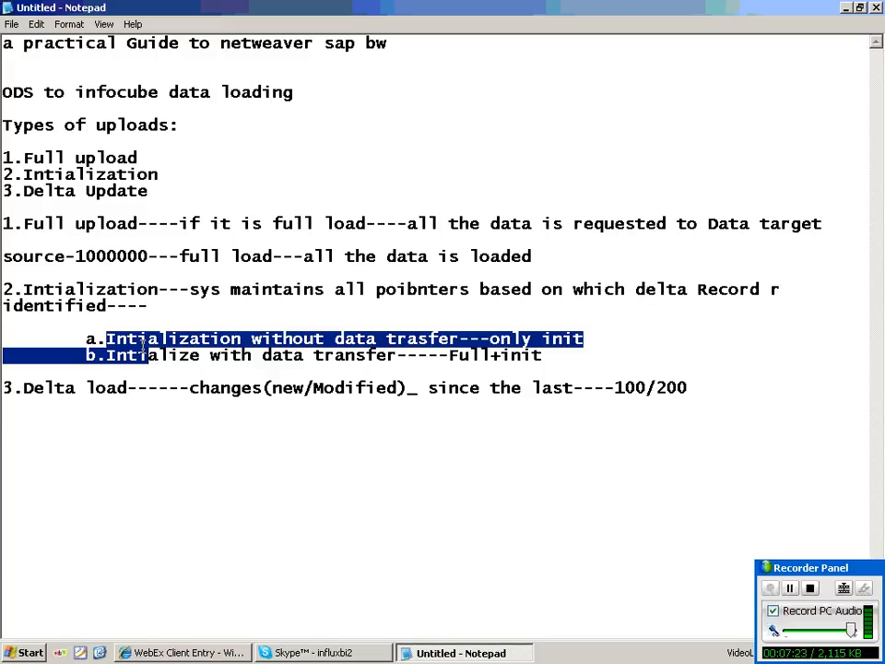
drag(143, 354, 414, 354)
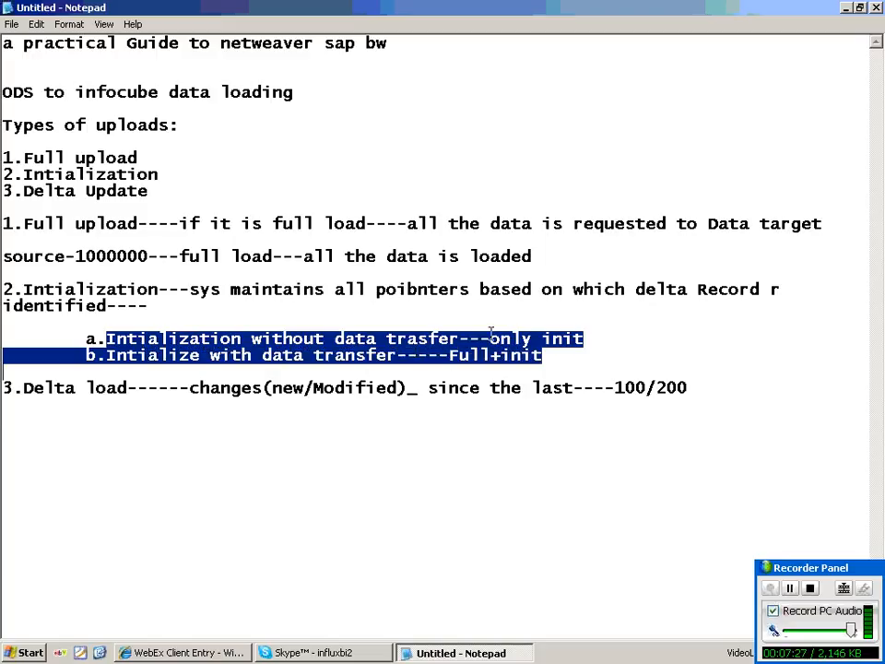
drag(491, 337, 3, 323)
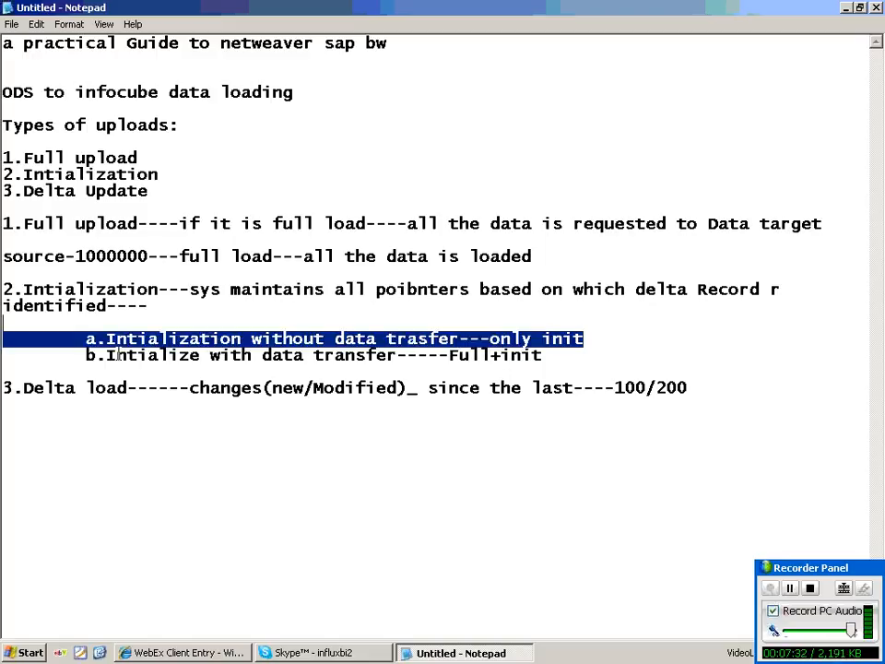
drag(108, 355, 397, 355)
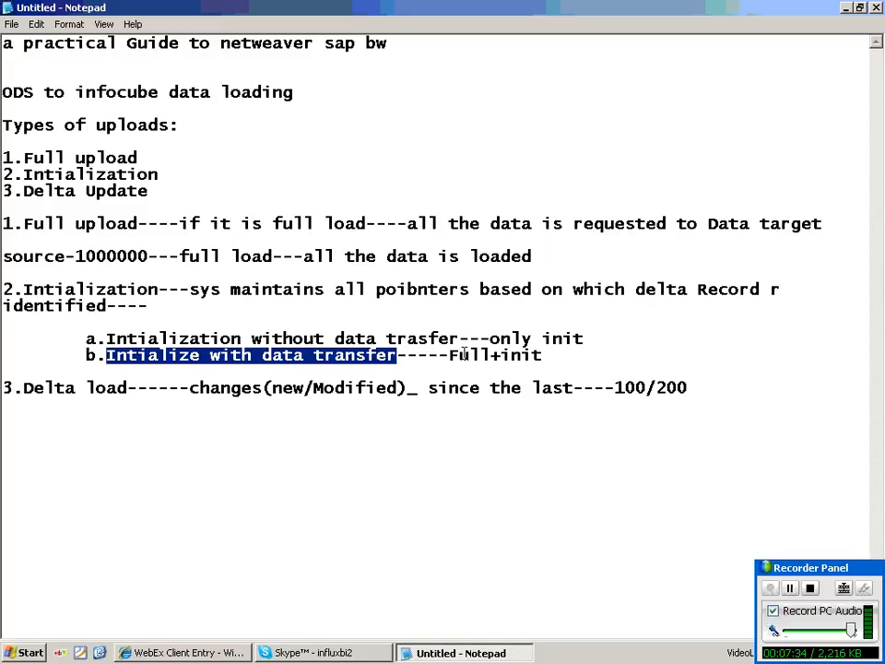
drag(450, 355, 544, 355)
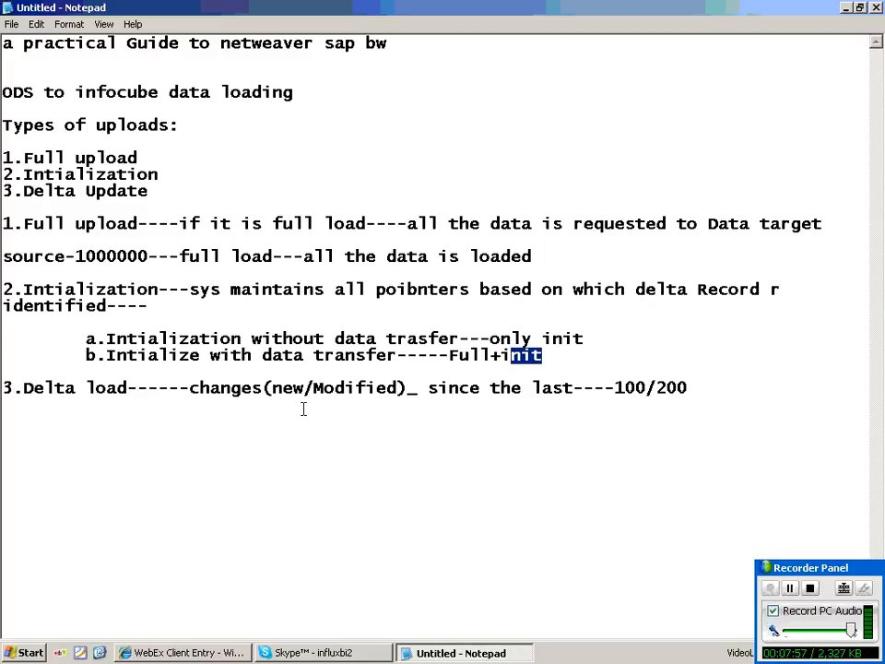
click(37, 421)
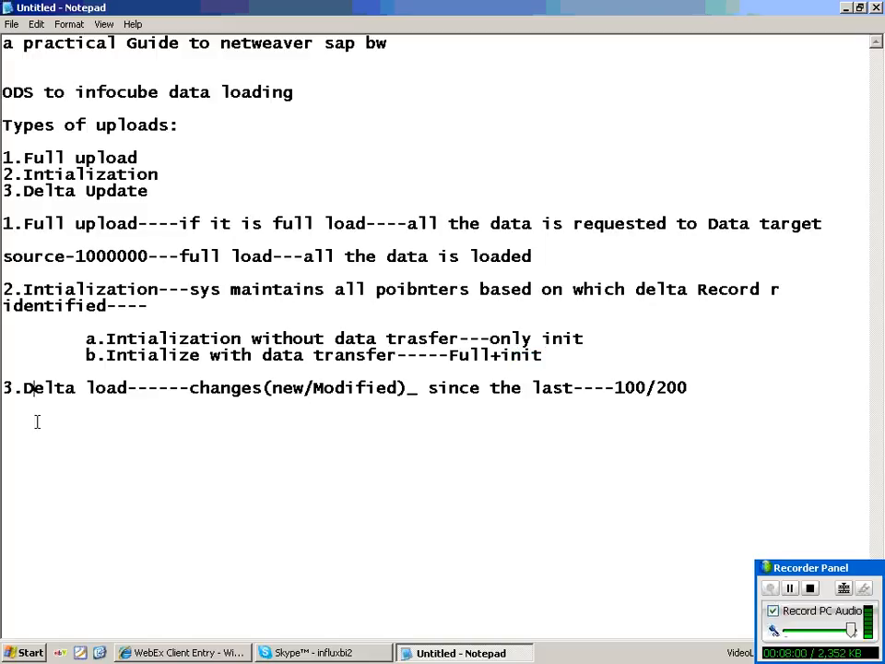
Add a triple-quoted 'seletctive full loads' heading and the line 'Full loads---in the source 1 to 10000 docs'.
click(702, 390)
key(Return)
key(Return)
key(Return)
text(seletctive fu)
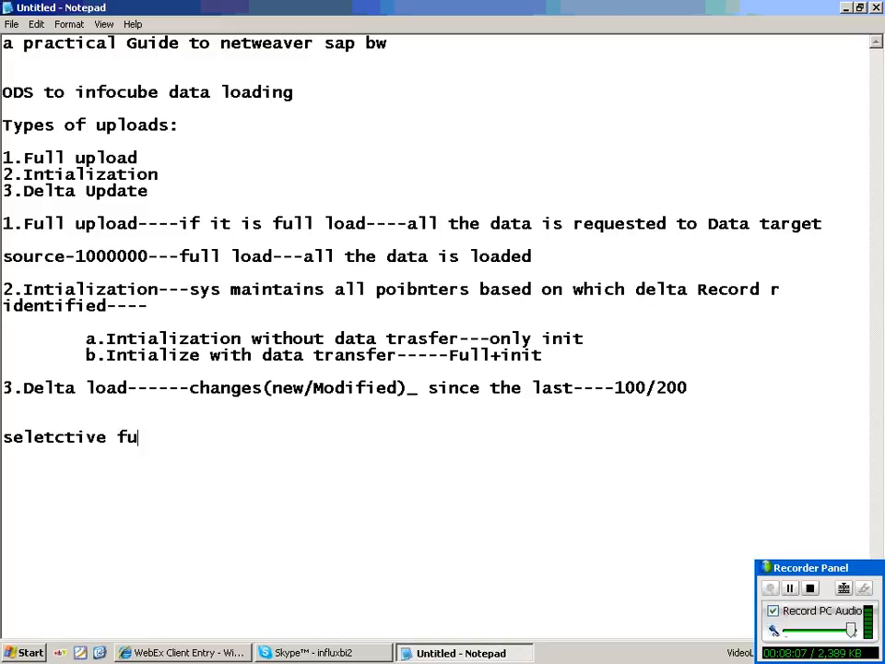
text(ll loasd)
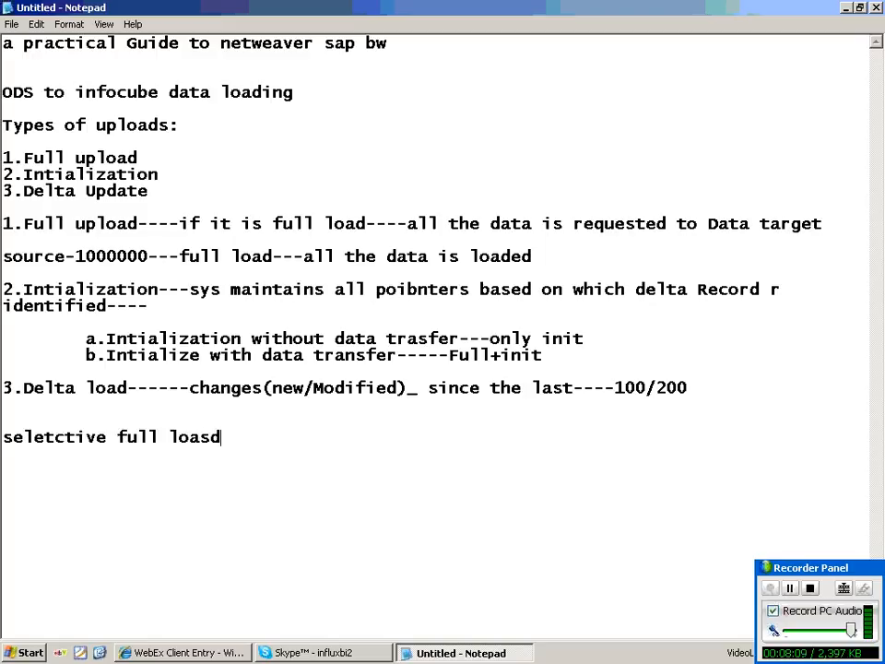
key(BackSpace)
key(BackSpace)
text(ds)
key(Home)
text(""")
key(End)
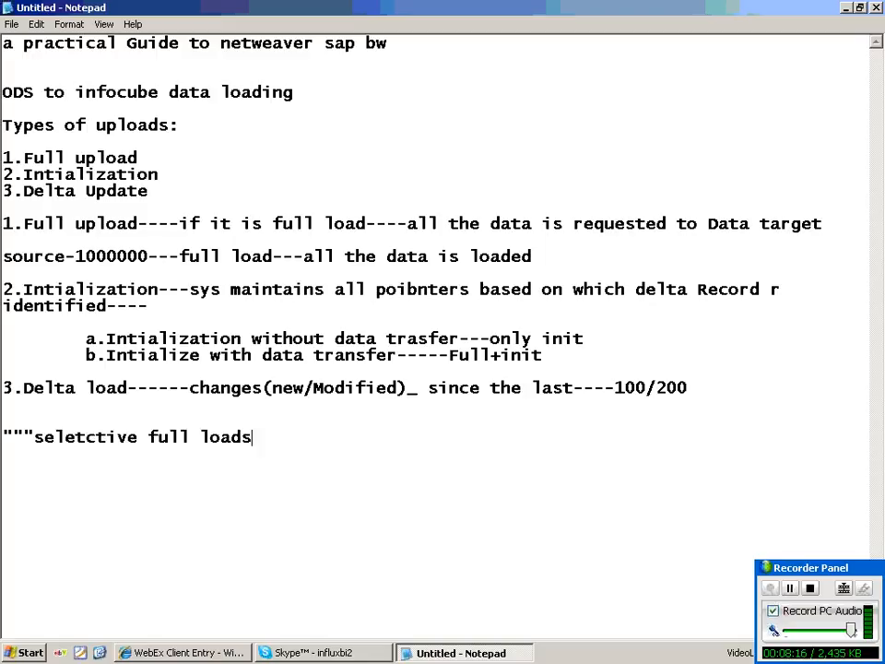
text(""")
key(Return)
key(Return)
text(Full l)
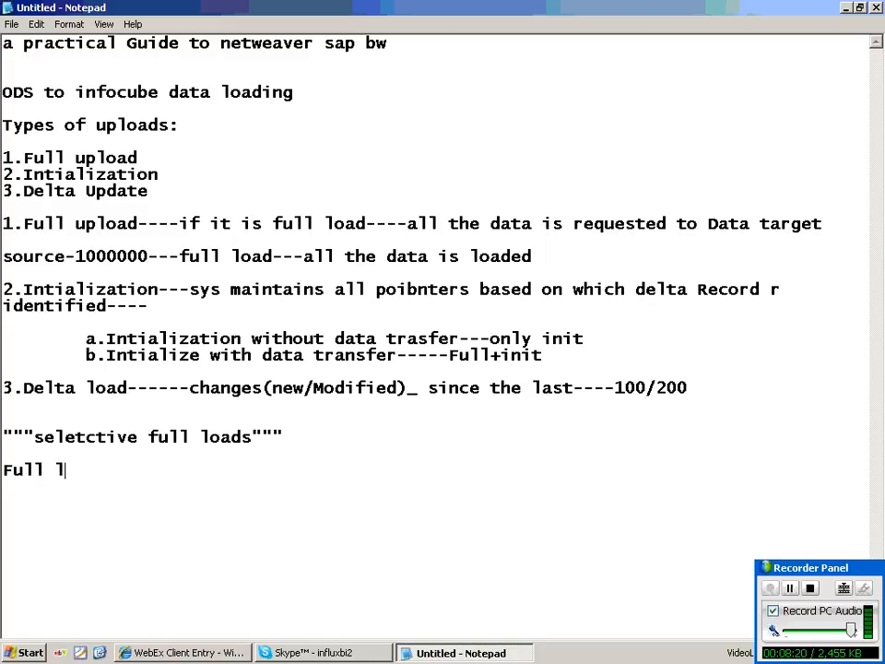
text(oads---i)
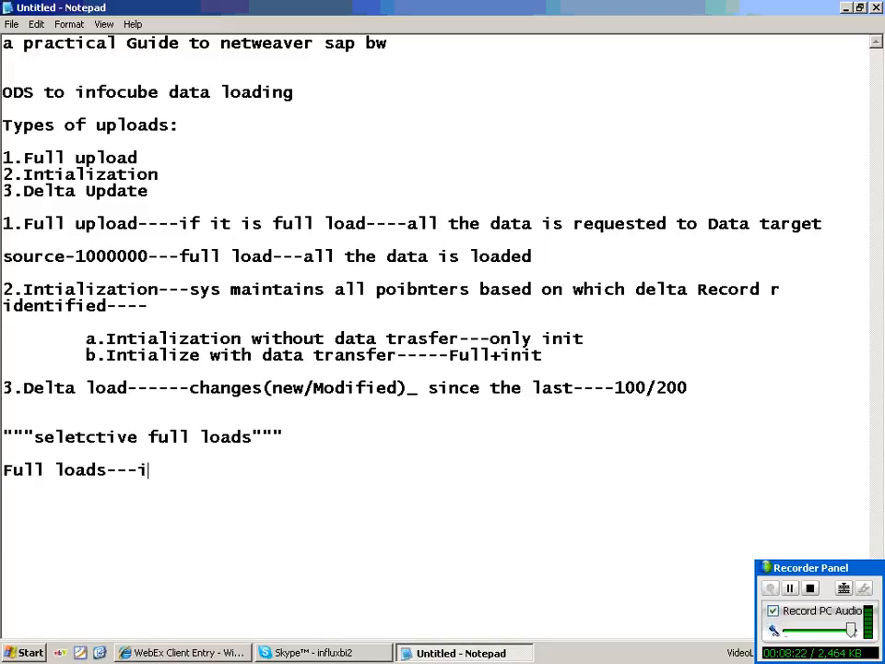
text(n the so)
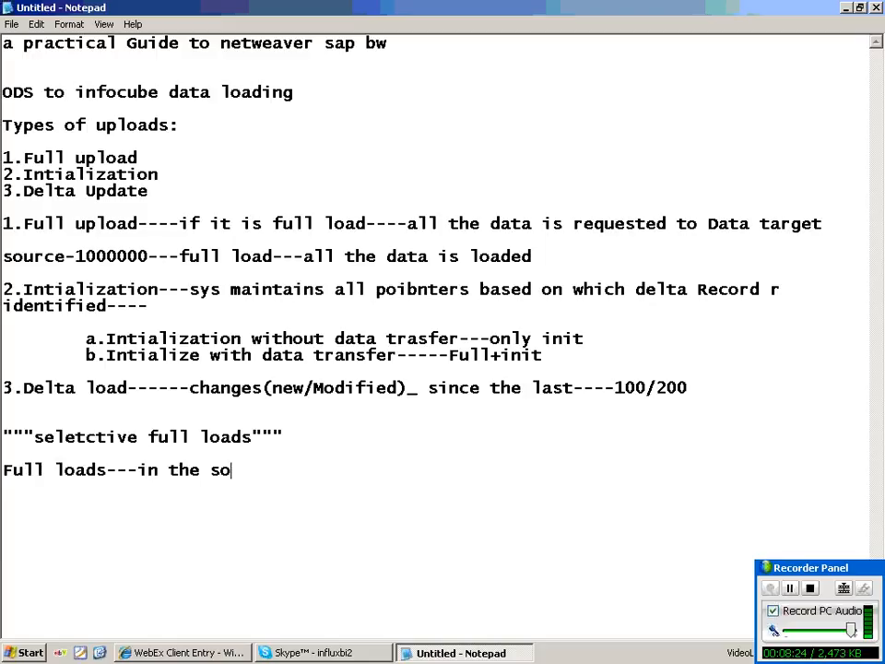
text(urce 1)
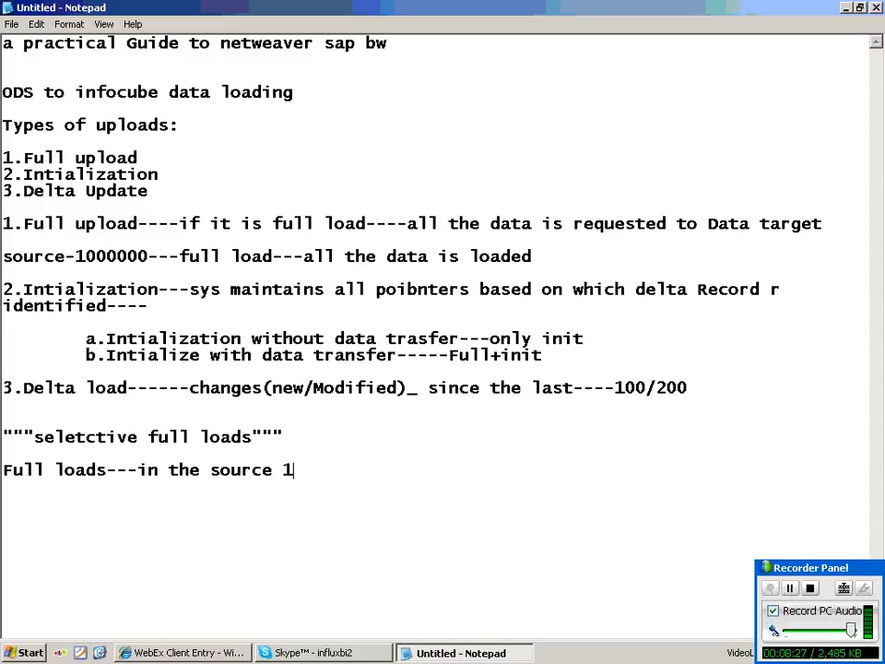
text( to 1000)
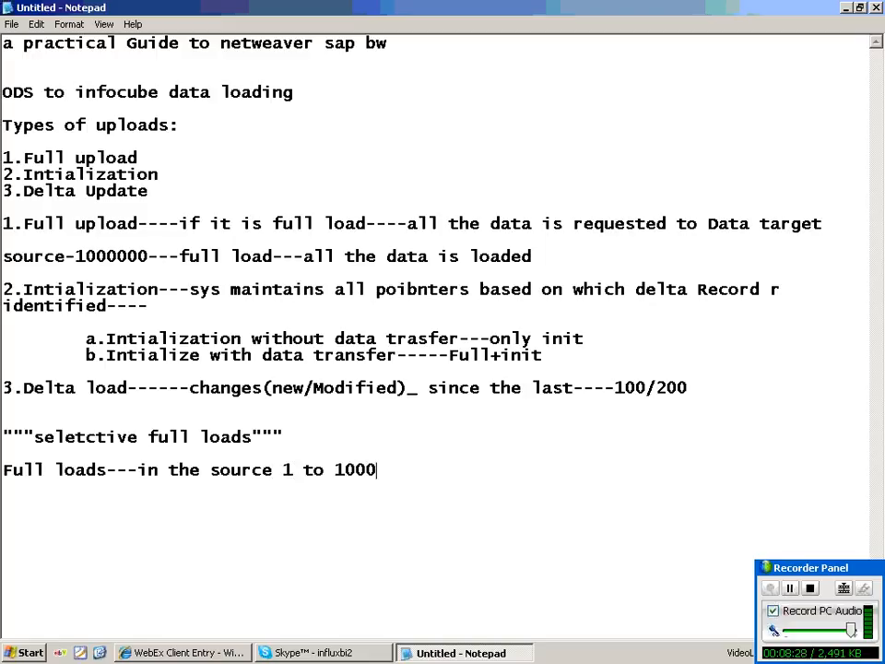
text(0 docs)
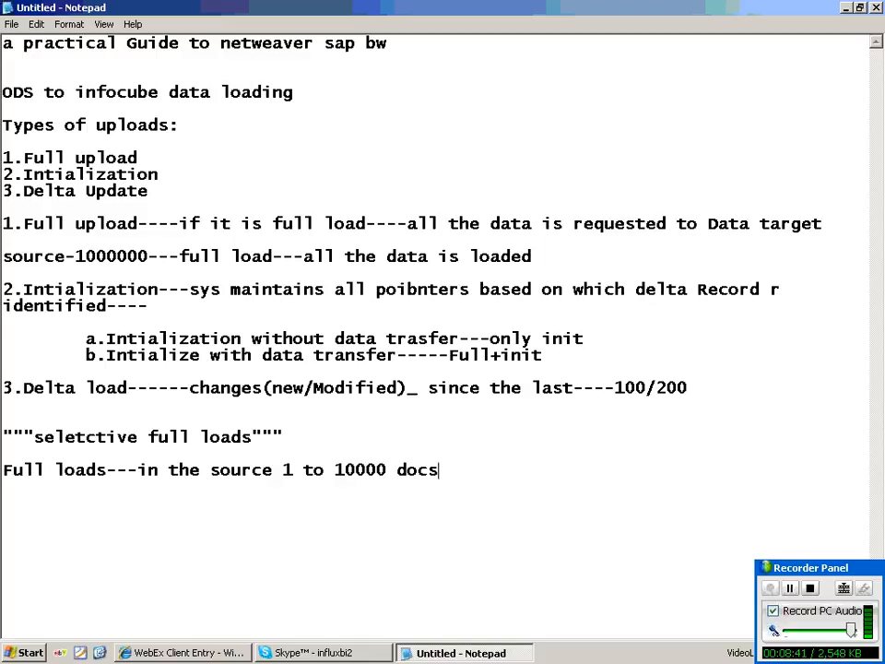
Add the line 'selctive full load-----2001 to 5000 docs---selctive full load' below the full loads note.
key(Return)
key(Return)
text(selctive full )
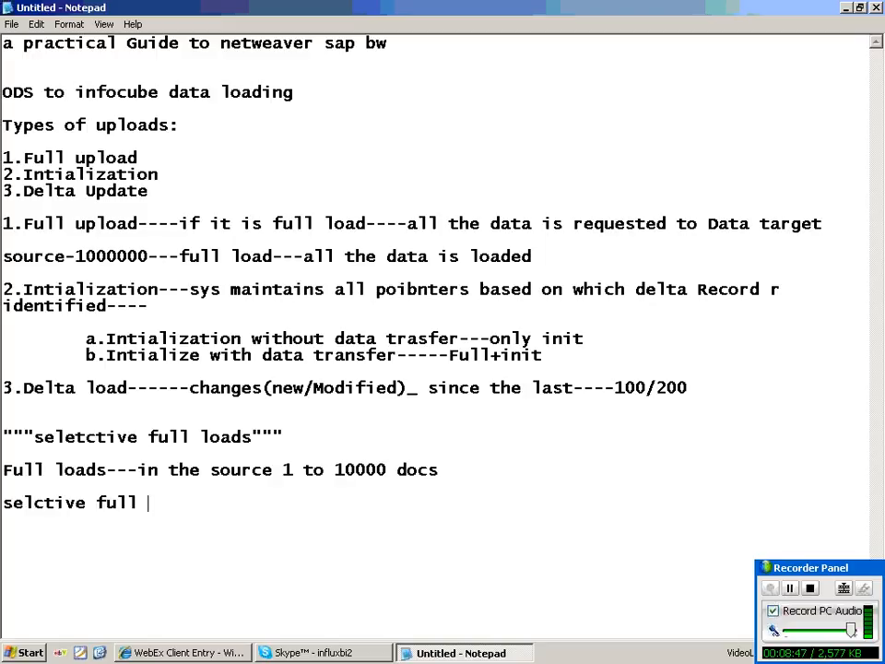
text(load-----)
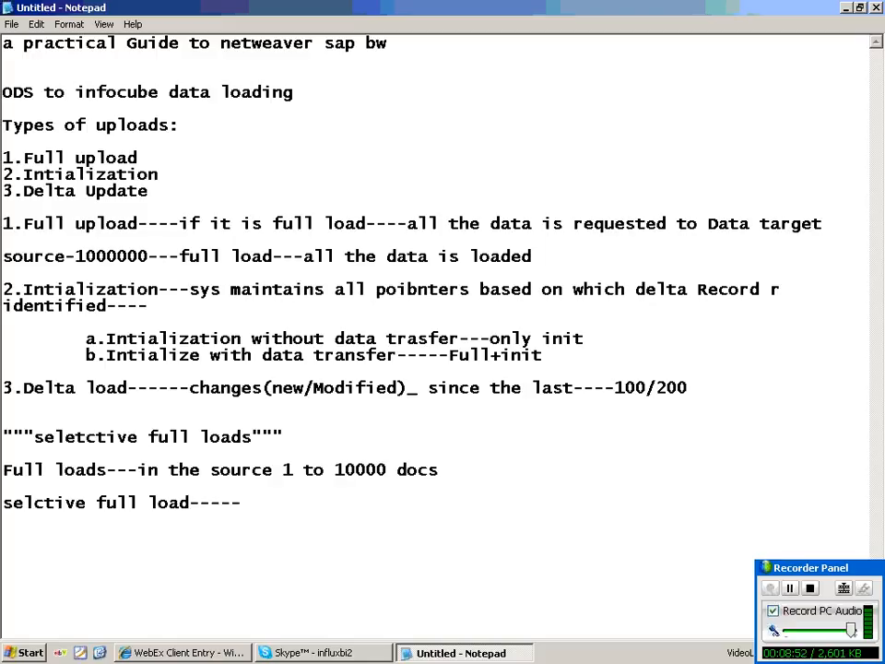
text(2001 )
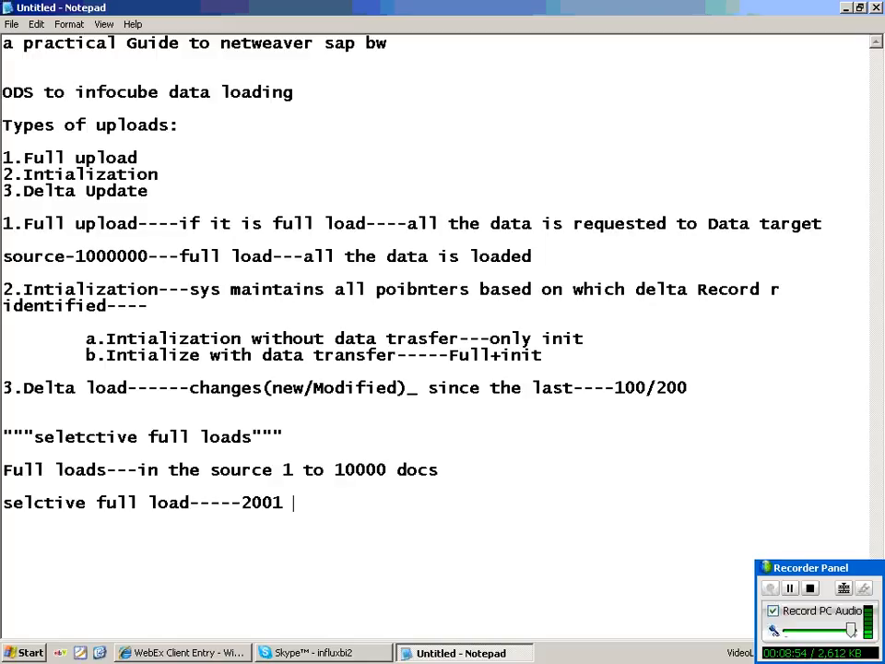
text(to 500)
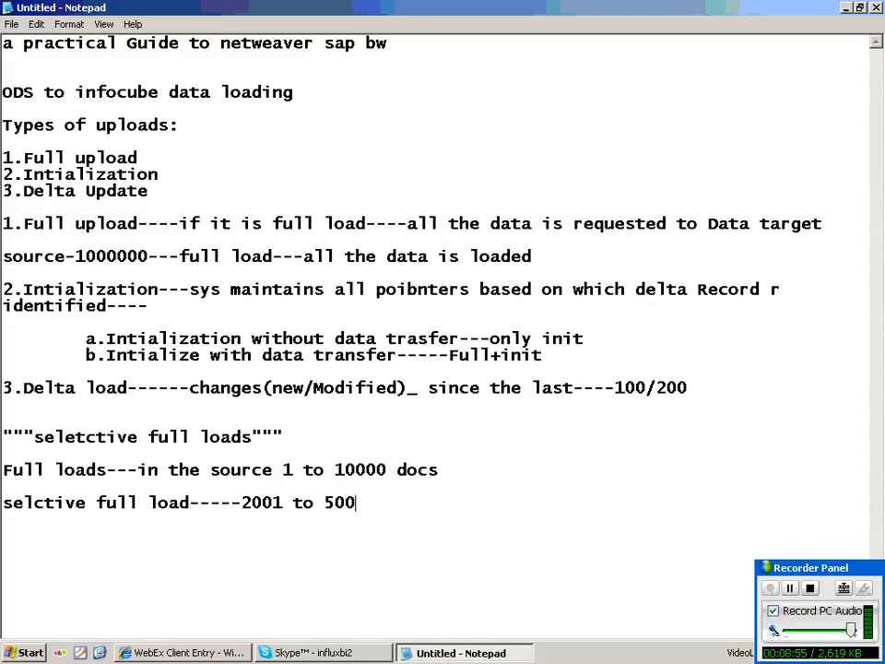
text(0 docs---)
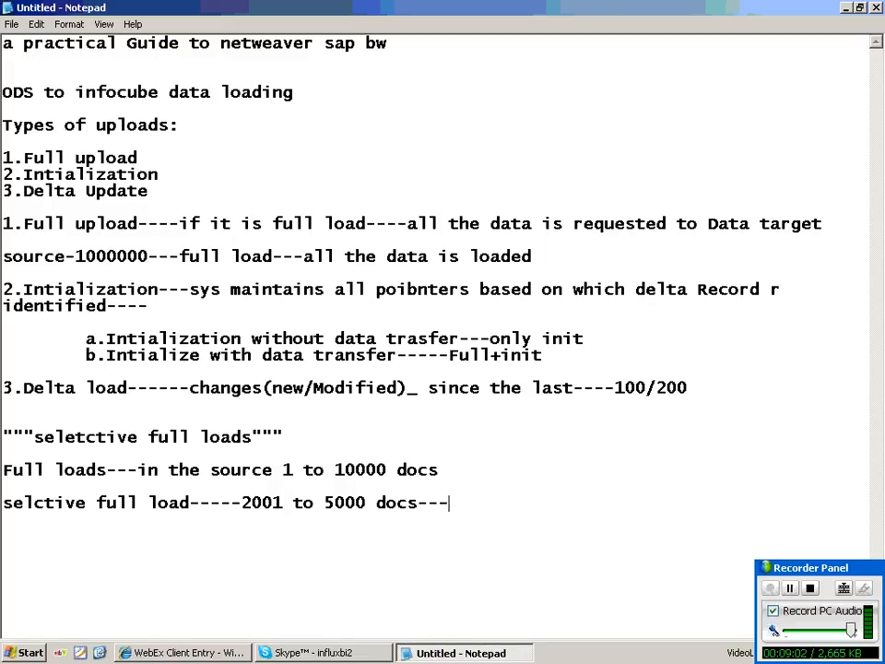
text(selctive)
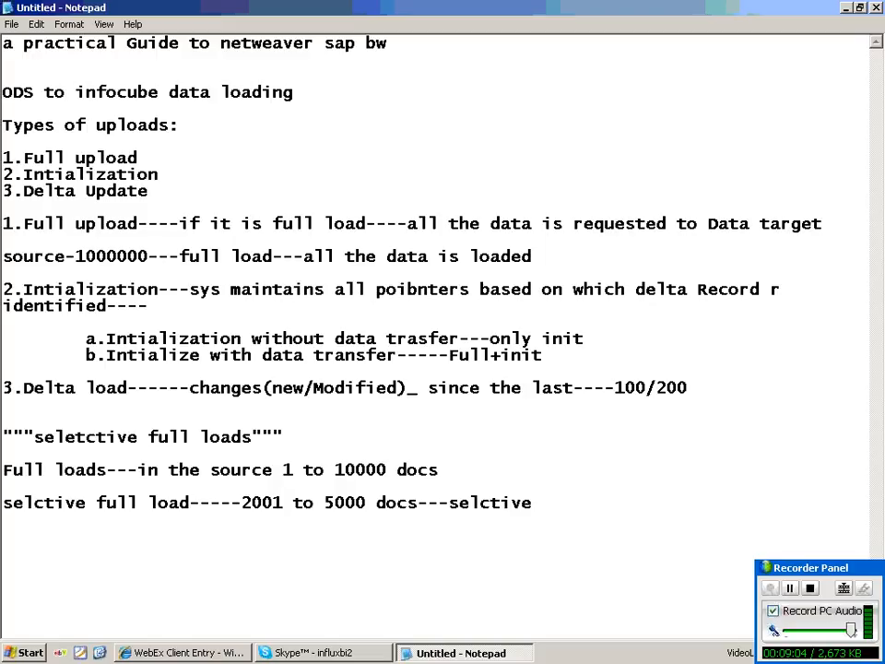
text( full lo)
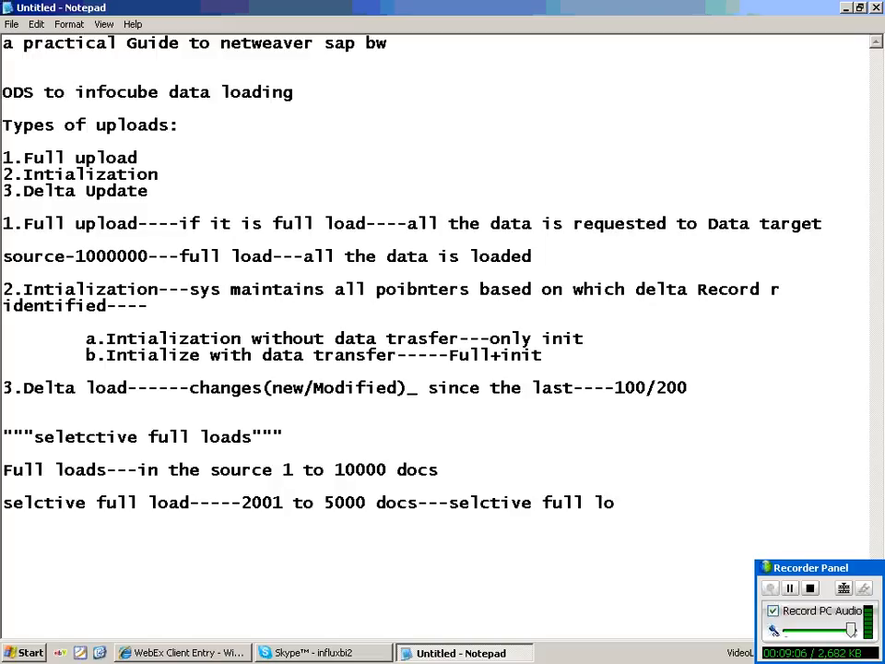
text(ad)
Set the Notepad font size to 12 and start a new blank line.
key(alt+o)
key(f)
click(304, 177)
click(276, 176)
click(344, 164)
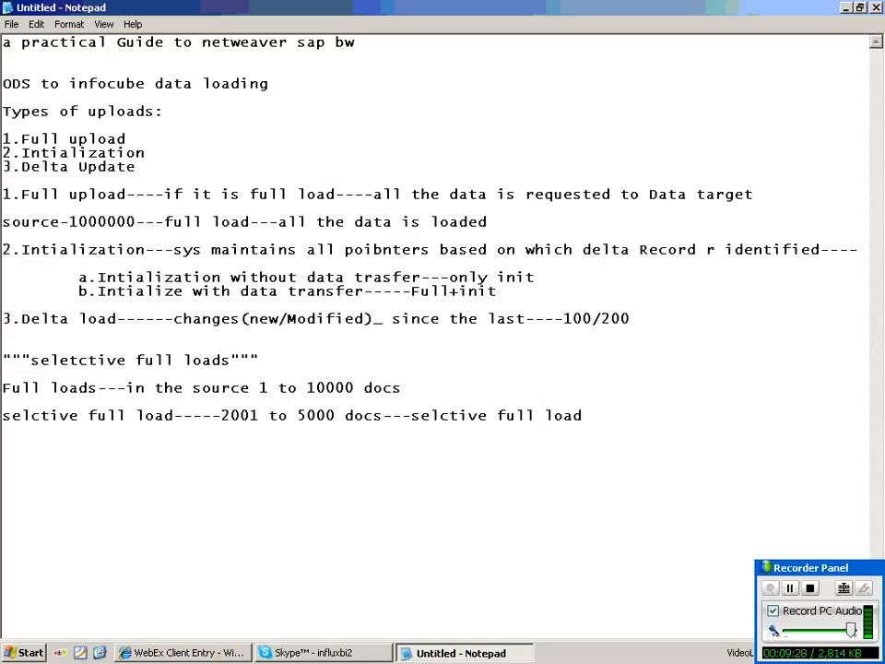
key(Return)
key(Return)
key(Return)
key(Return)
Add the 'ods -----------------icube:' heading noting full or init loads fill the icube from active data tables.
text(ods -----------------ic)
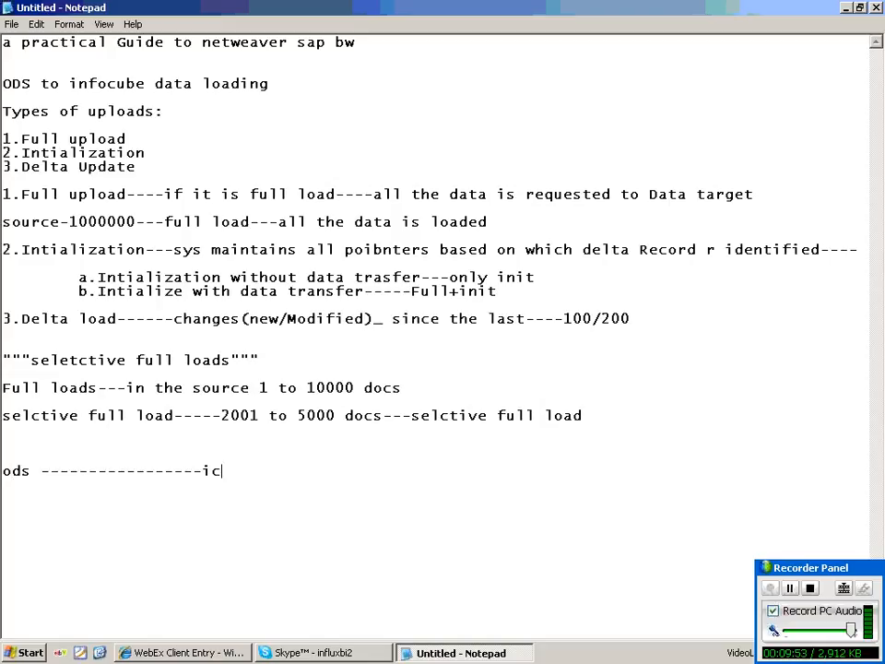
text(ube:)
key(Return)
key(Return)
text(if it is )
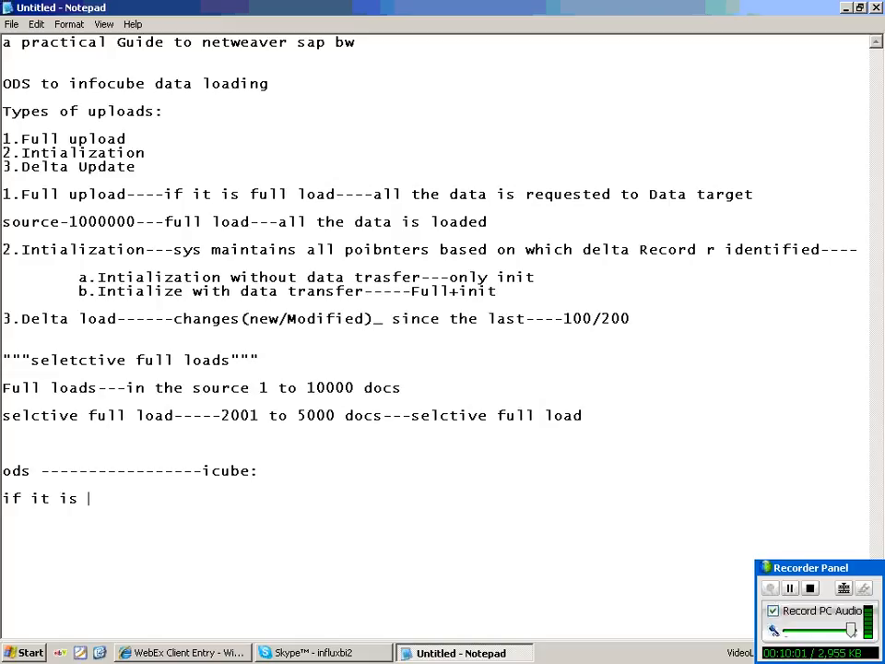
text(full or init)
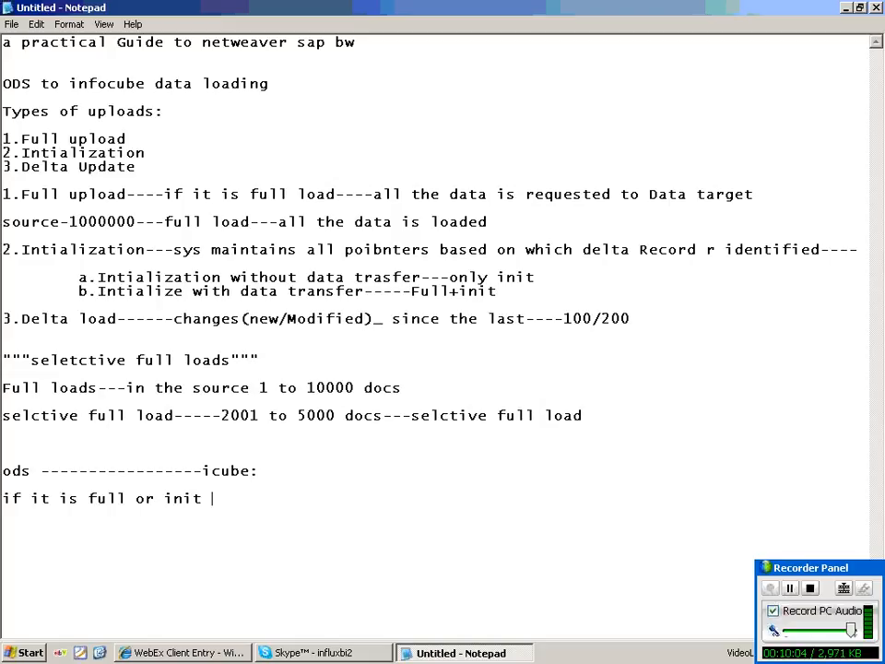
text(icube g)
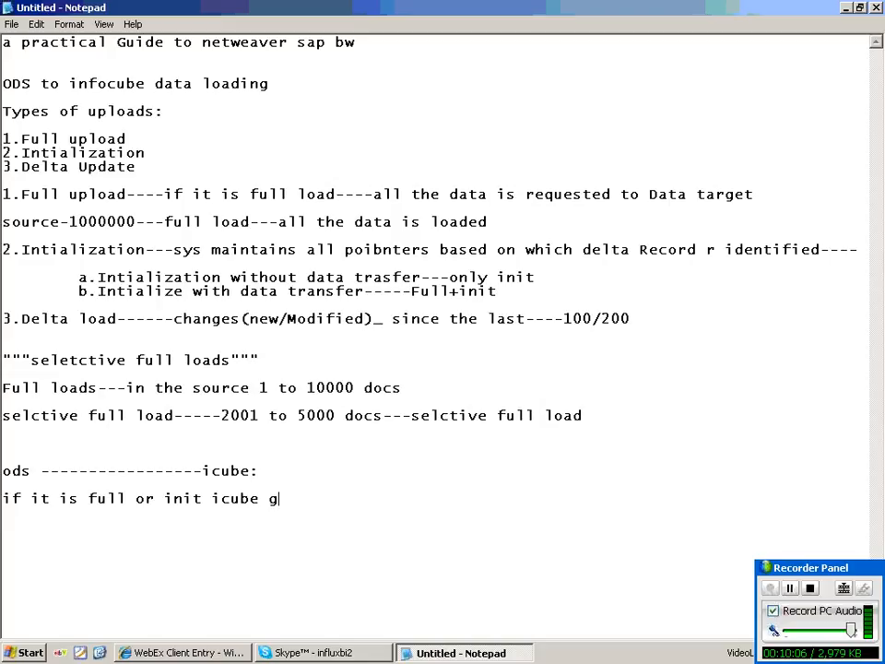
text(ets data from)
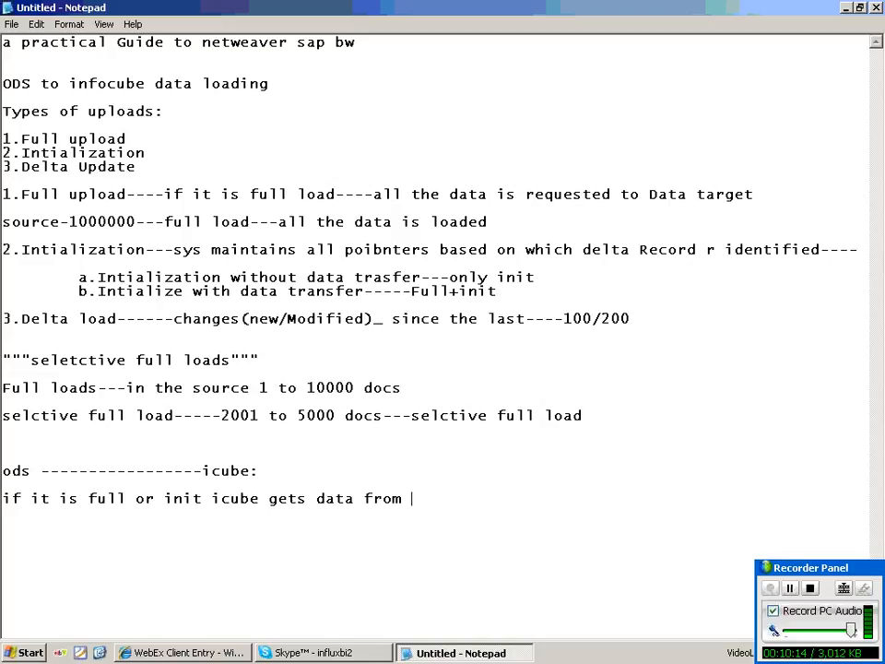
text(active dat a)
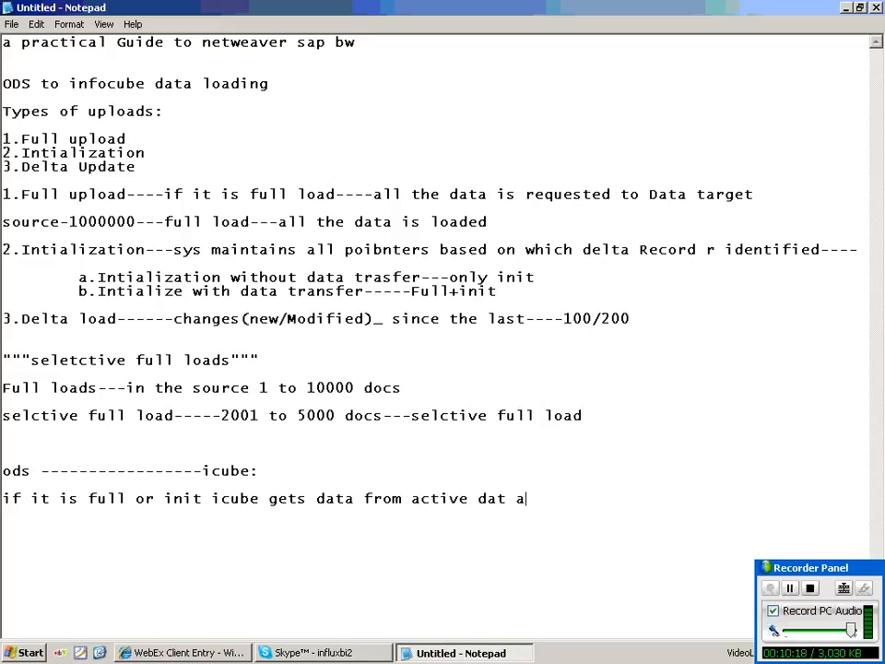
key(BackSpace)
key(BackSpace)
text(a tables)
Note that for deltas the icube gets data from the change log table.
key(Return)
key(Return)
text(if )
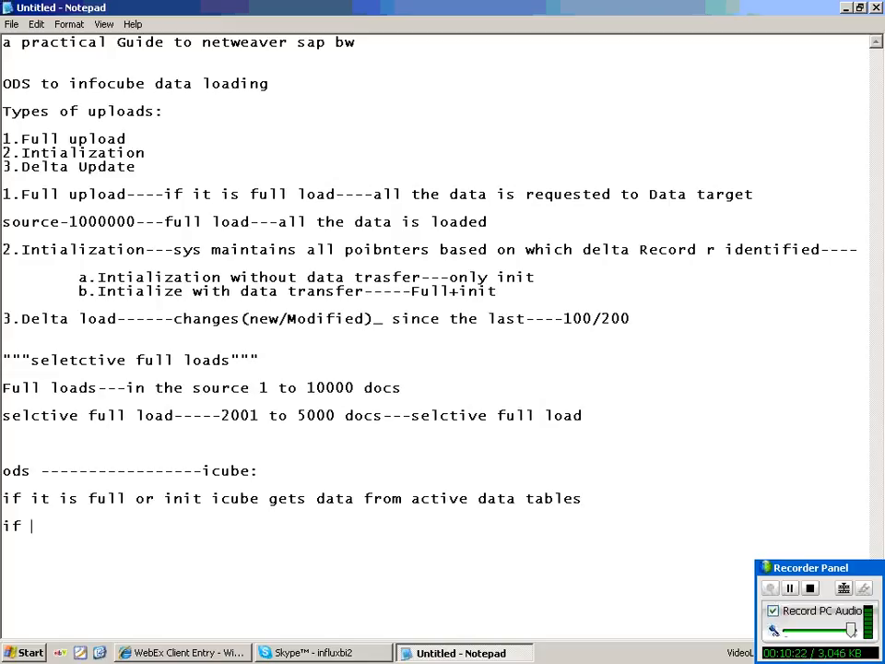
text(it is deltas icube get)
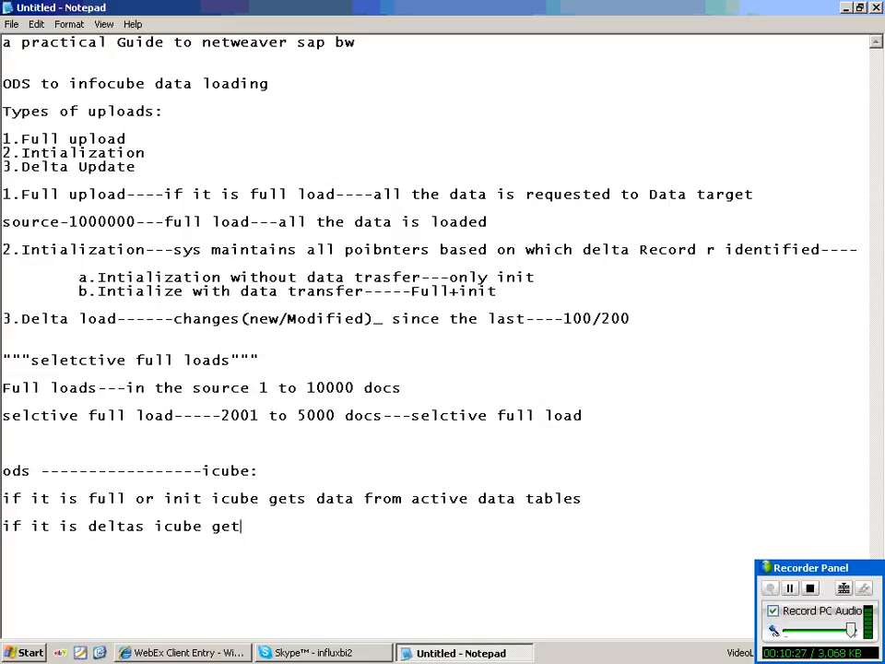
text(s dta)
key(BackSpace)
key(BackSpace)
text(ata from )
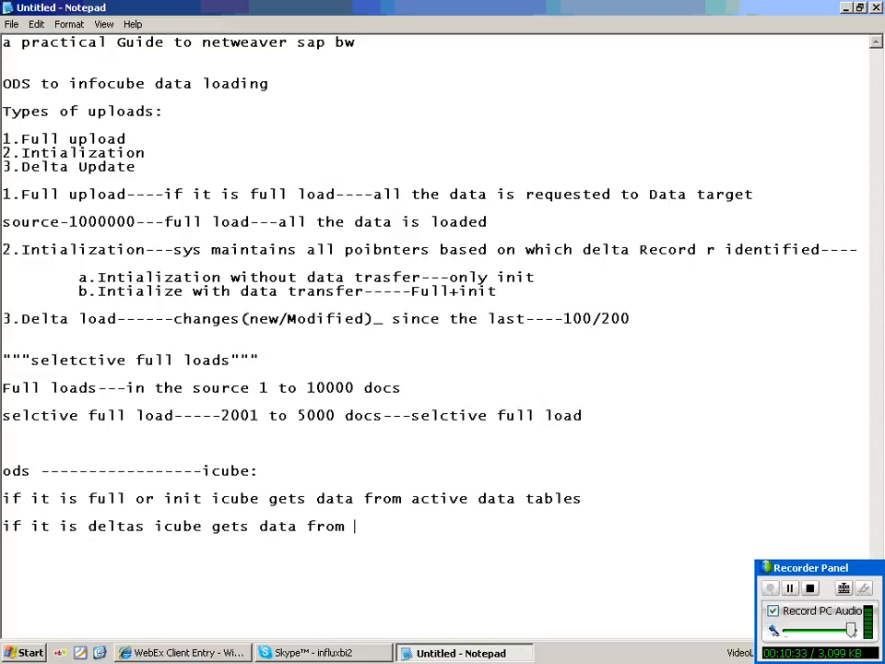
text(change log tab)
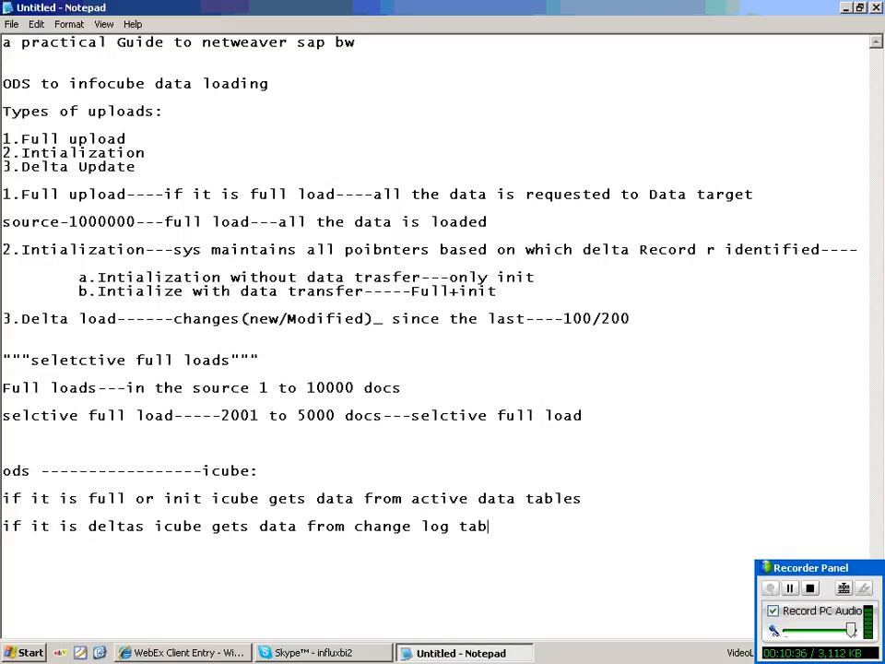
text(le)
key(Return)
key(Return)
key(Return)
key(Return)
key(Return)
Prefix the ods heading with '****' and begin an 'ods---------icube' line below.
click(4, 471)
text(****)
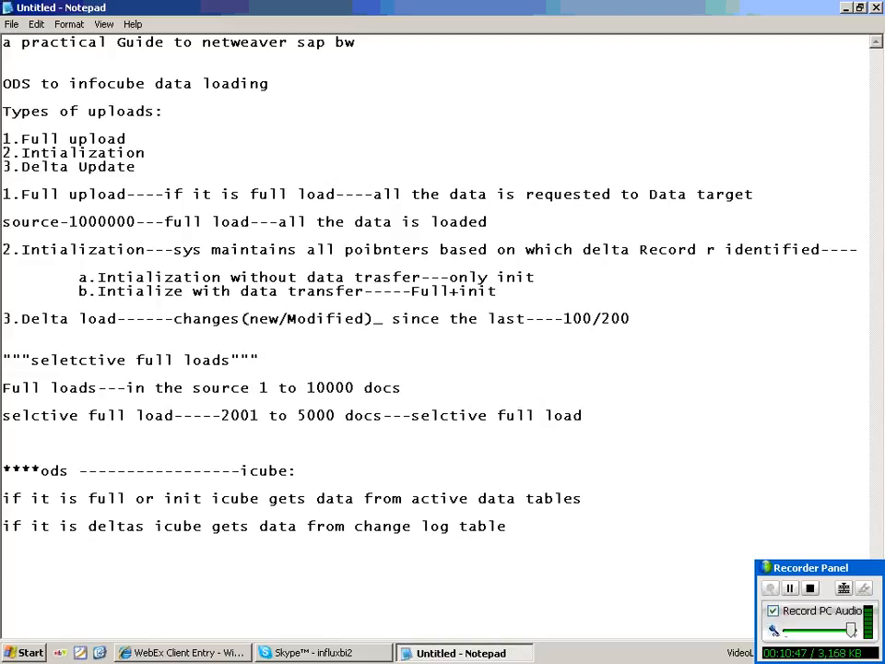
click(4, 610)
text(ods---------icub)
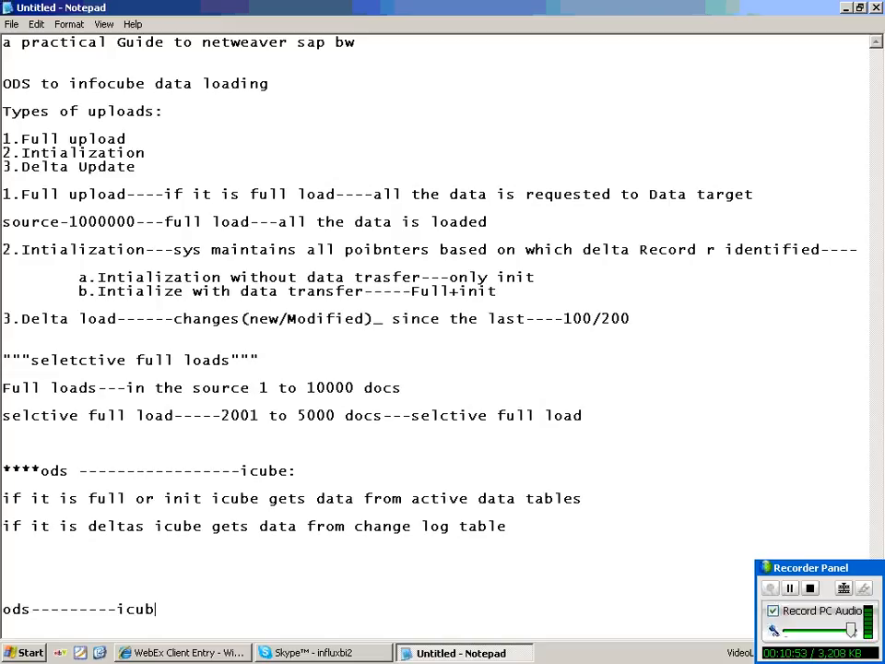
text(e)
Insert 'ur' into the ods---icube line, then list '1.Create update rules' and '2.schedul the data'.
click(80, 608)
text(ur)
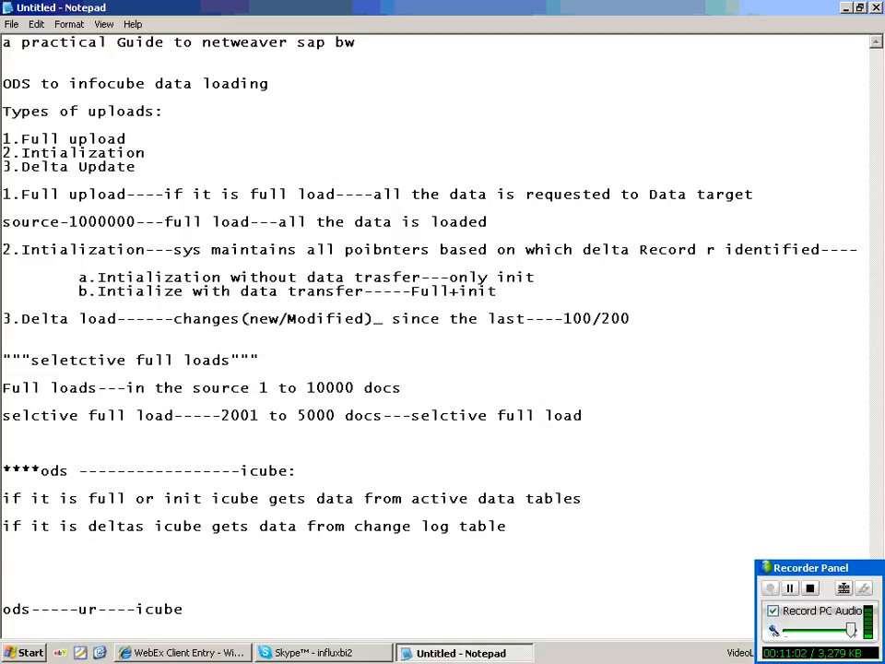
key(End)
key(Return)
key(Return)
text(1.Cr)
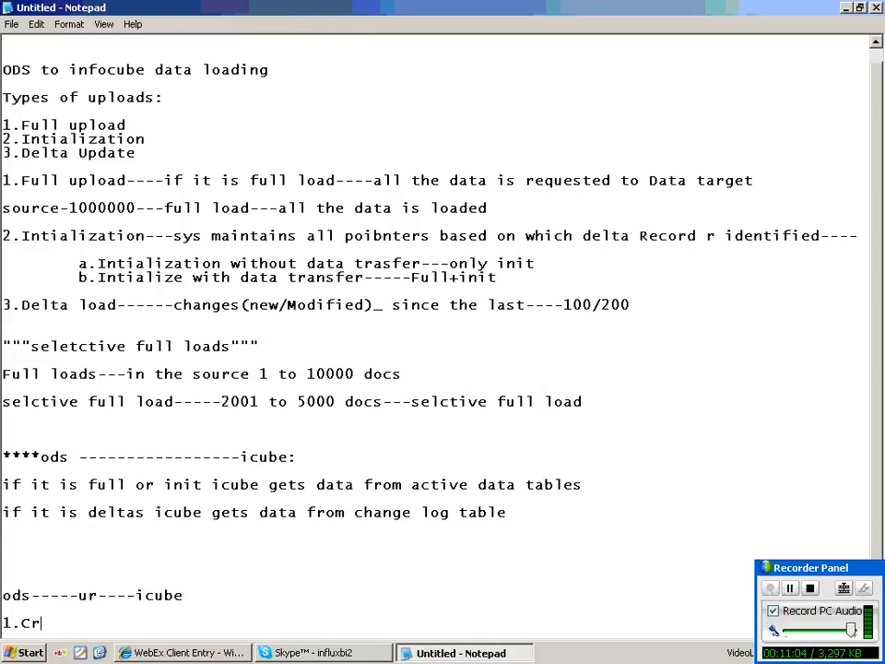
text(eate up)
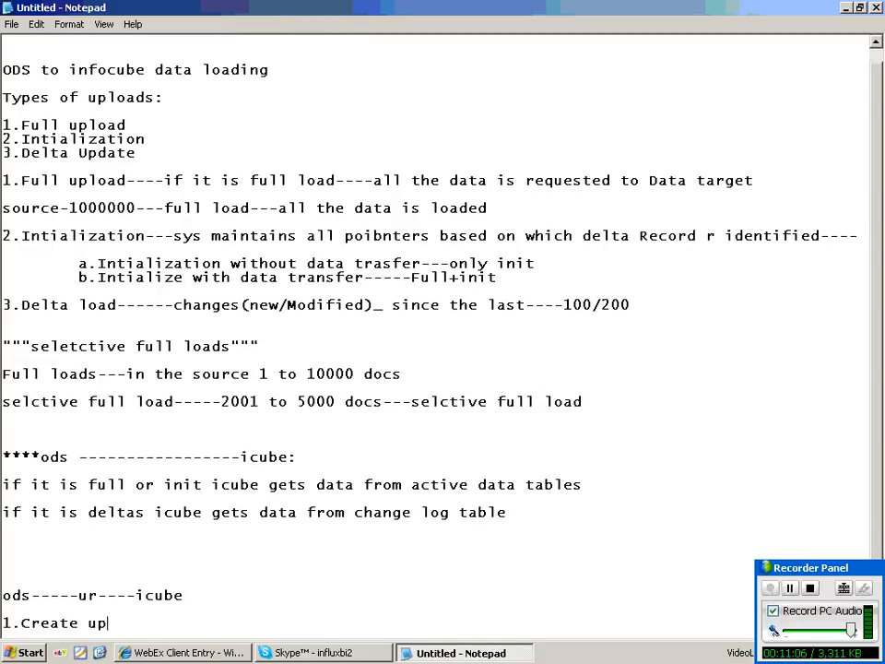
text(date rule)
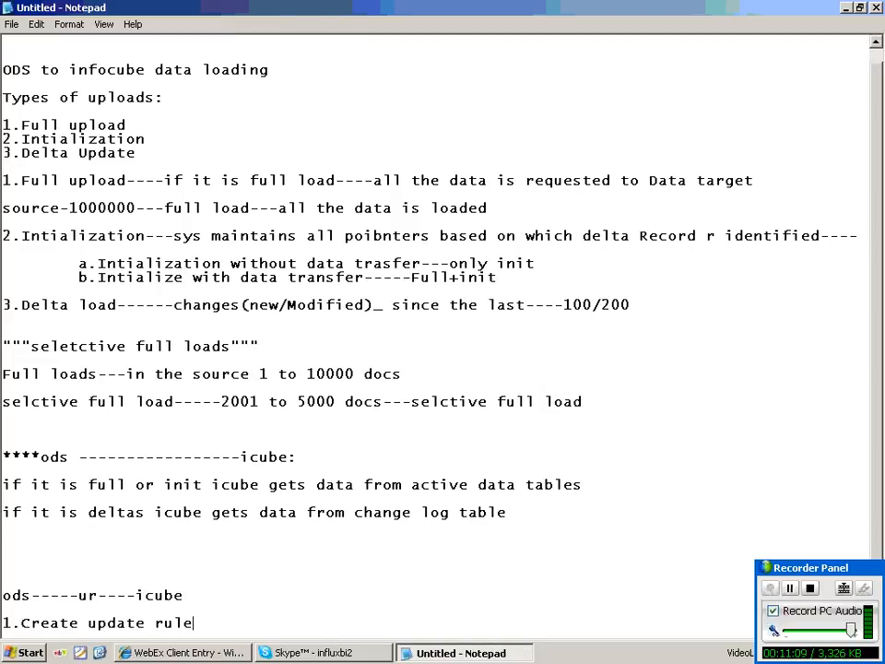
text(s)
key(Return)
text(2.c)
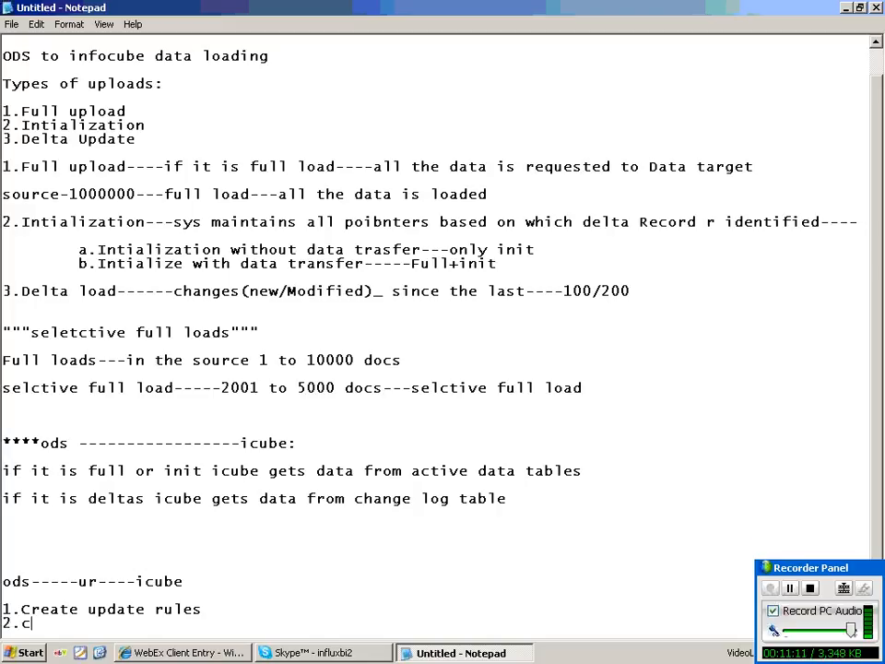
text(reate)
key(BackSpace)
key(BackSpace)
key(BackSpace)
key(BackSpace)
key(BackSpace)
key(BackSpace)
text(schedul the data)
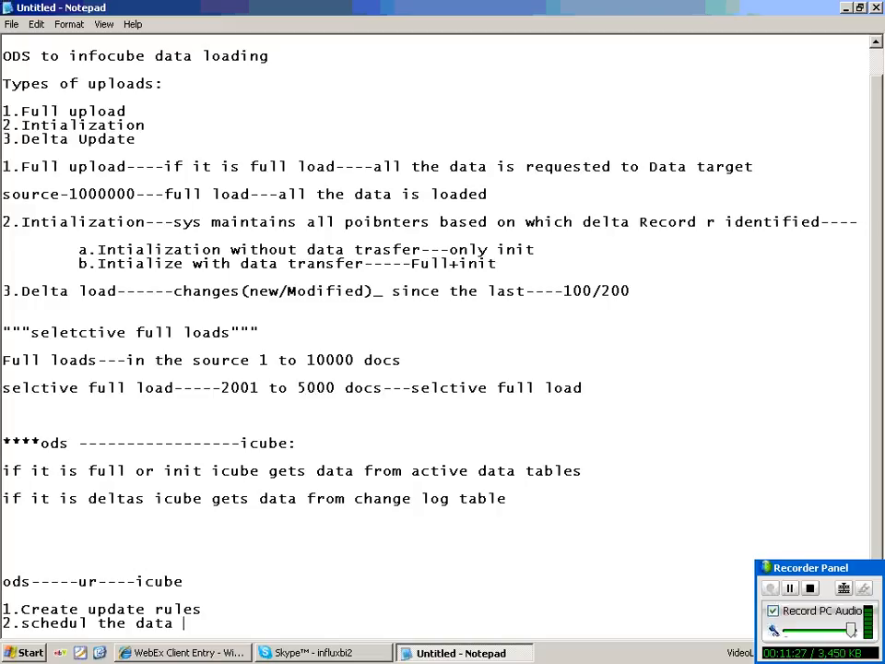
Minimize Notepad and launch SAP Logon to reach the sap bi logon screen.
click(415, 653)
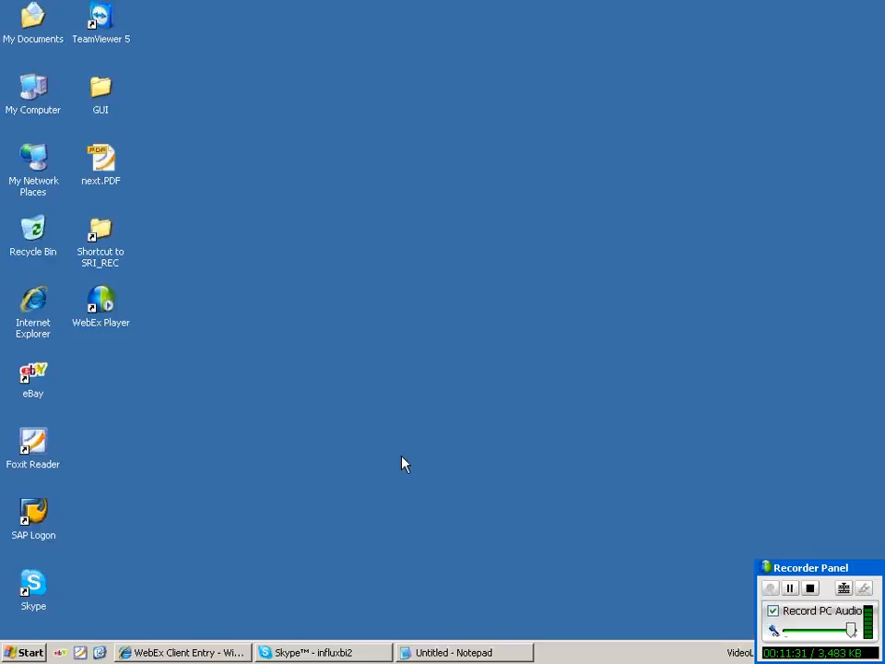
click(37, 514)
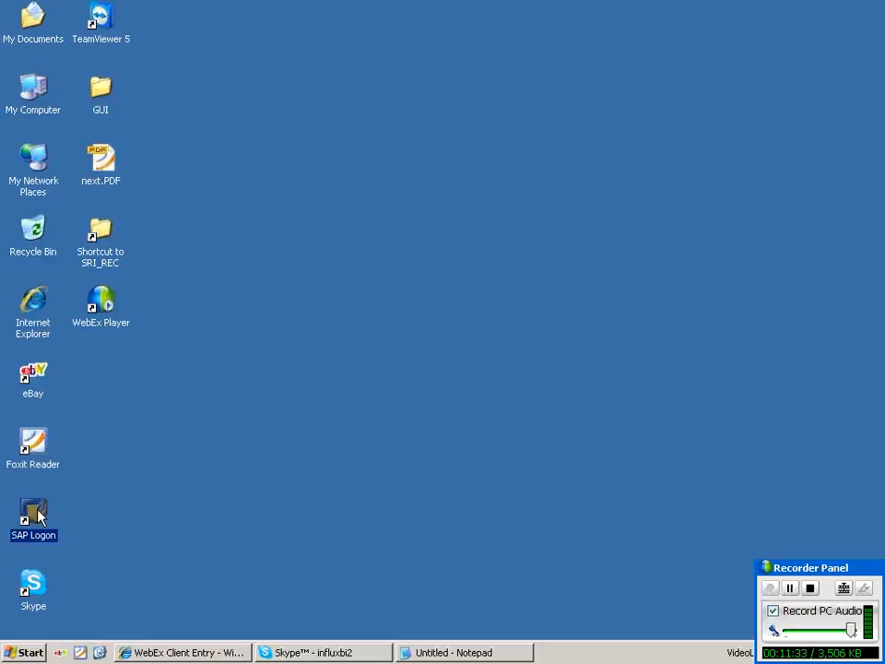
double_click(37, 515)
click(445, 657)
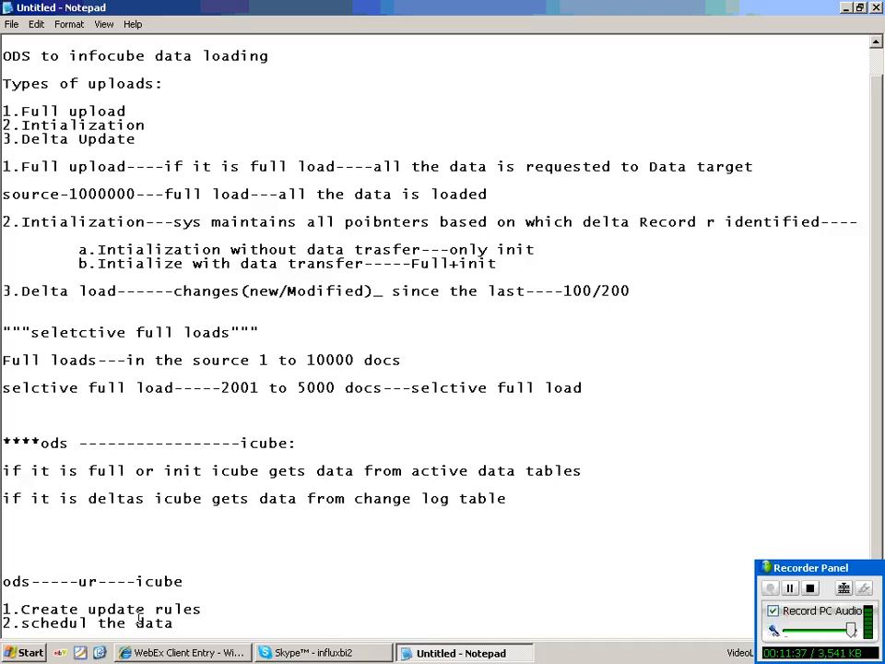
text(/dso)
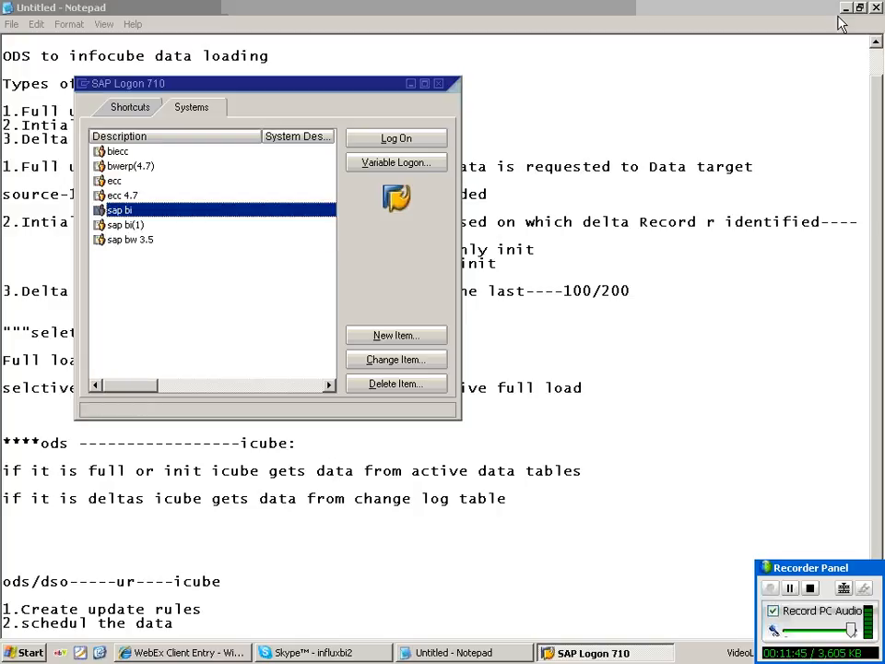
right_click(678, 261)
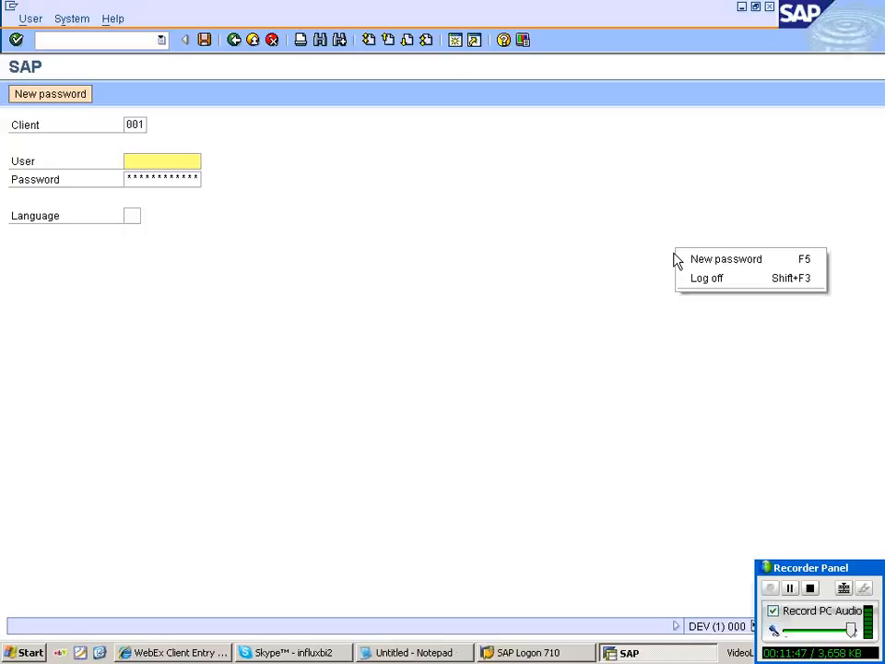
click(168, 162)
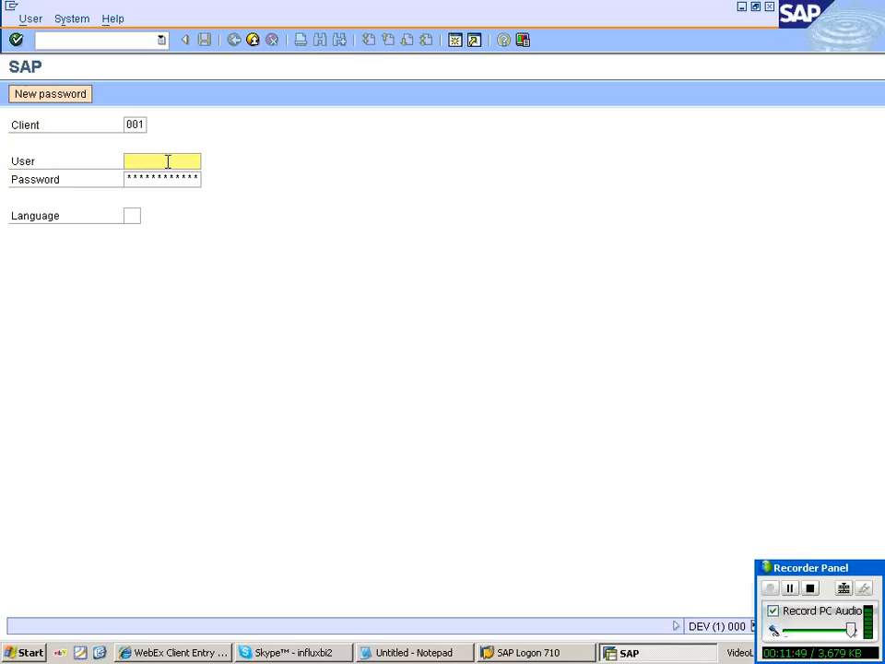
Log on to sap bi with the sap user and enter transaction rsa1.
text(sap)
key(Down)
key(Tab)
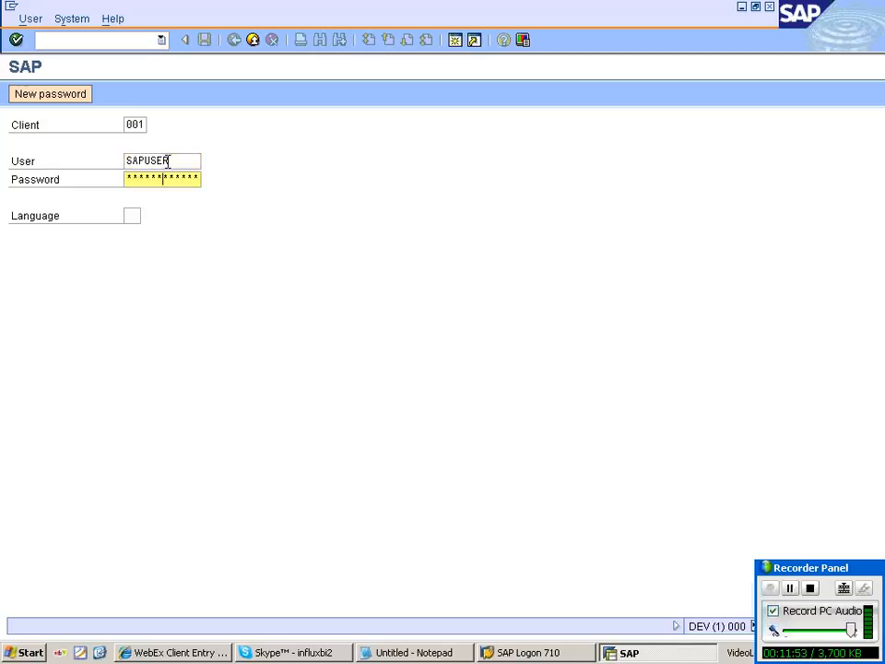
key(Return)
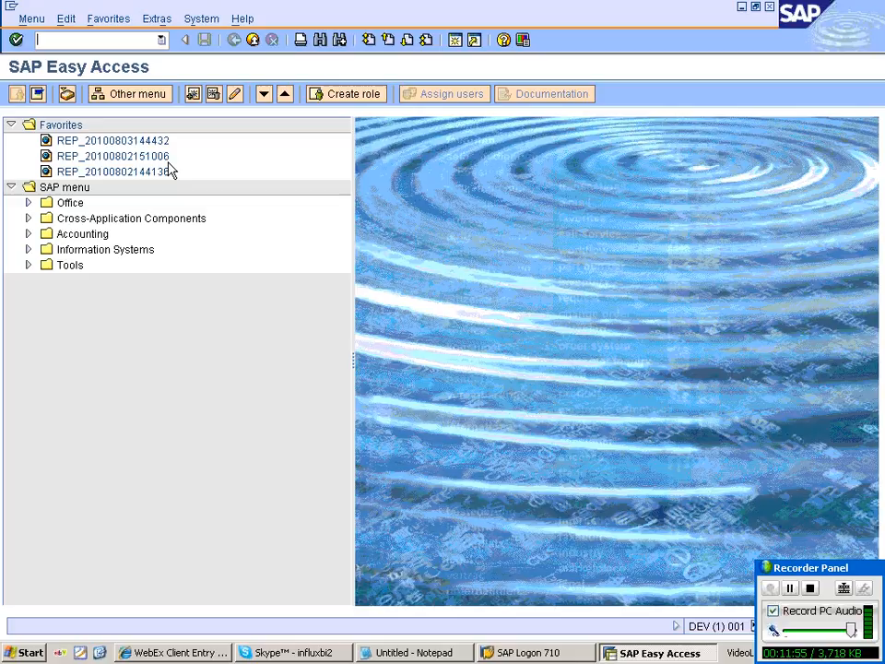
text(rsa1)
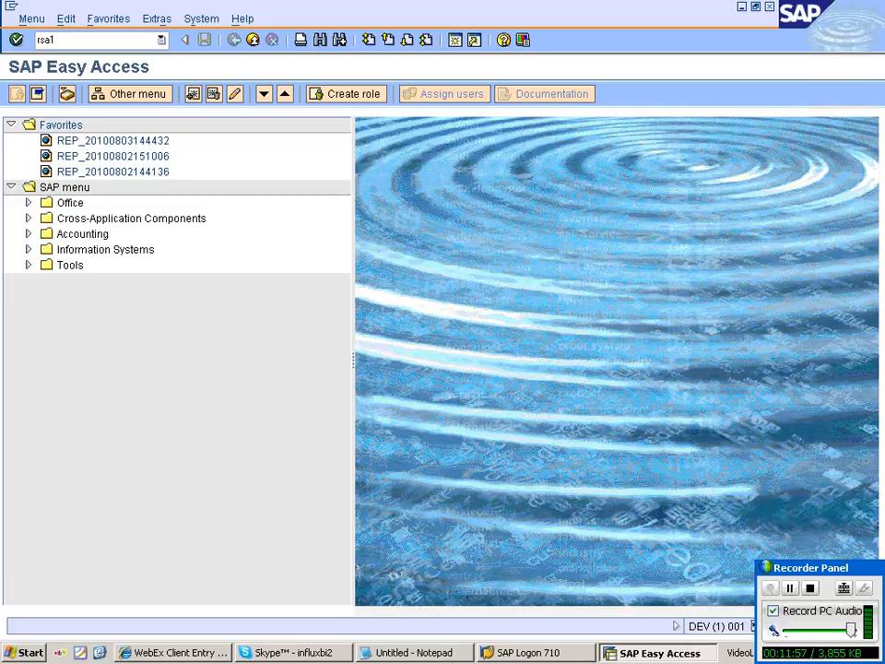
Open the Administrator Workbench and choose Create Update Rules for InfoCube SP_SD_IC.
key(Return)
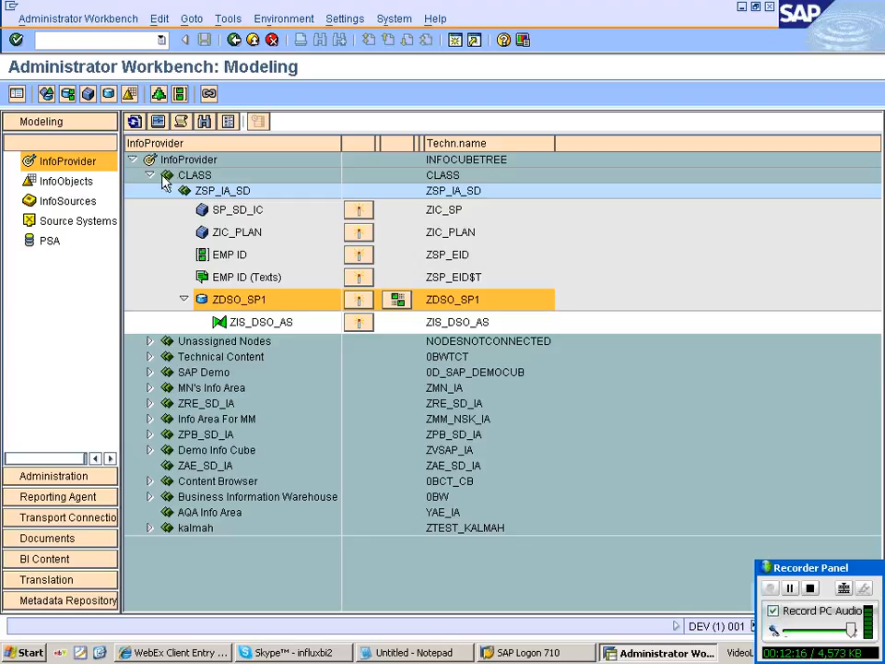
click(253, 306)
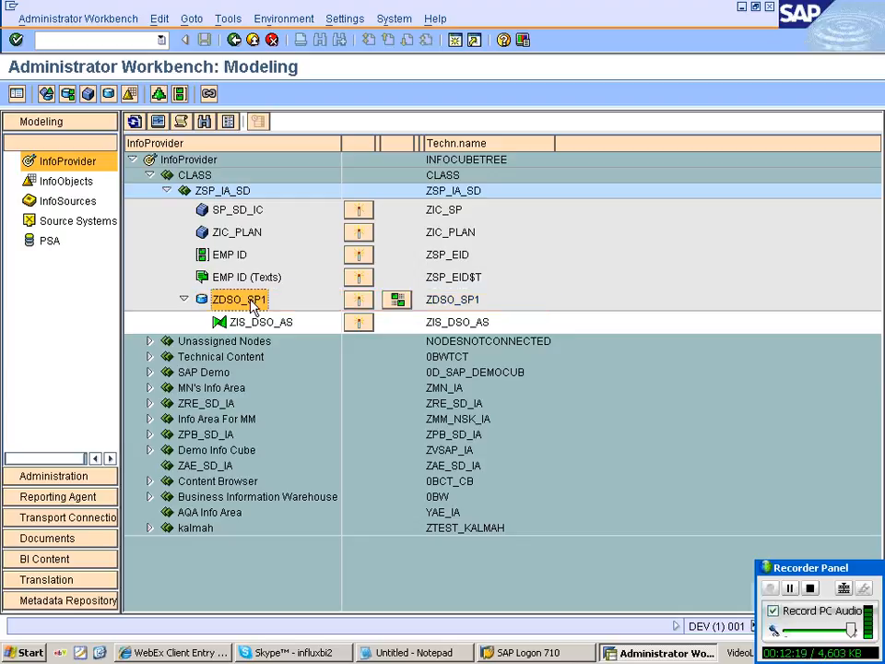
click(238, 213)
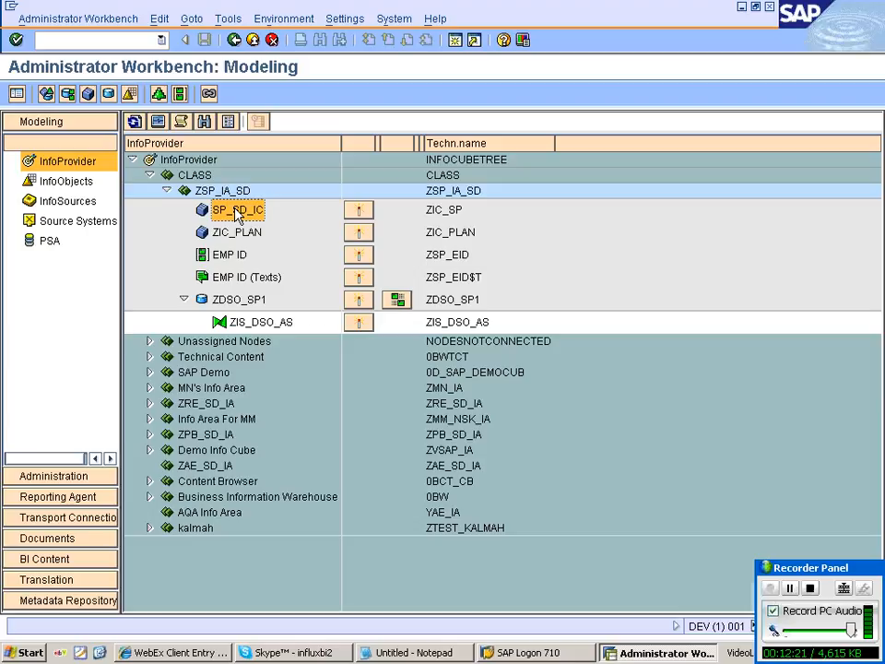
click(238, 301)
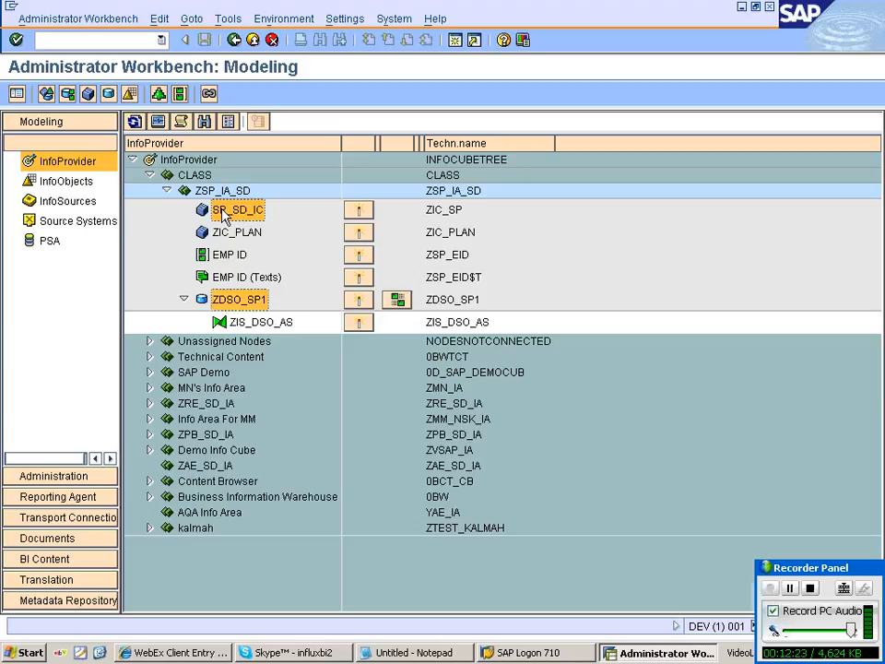
click(256, 211)
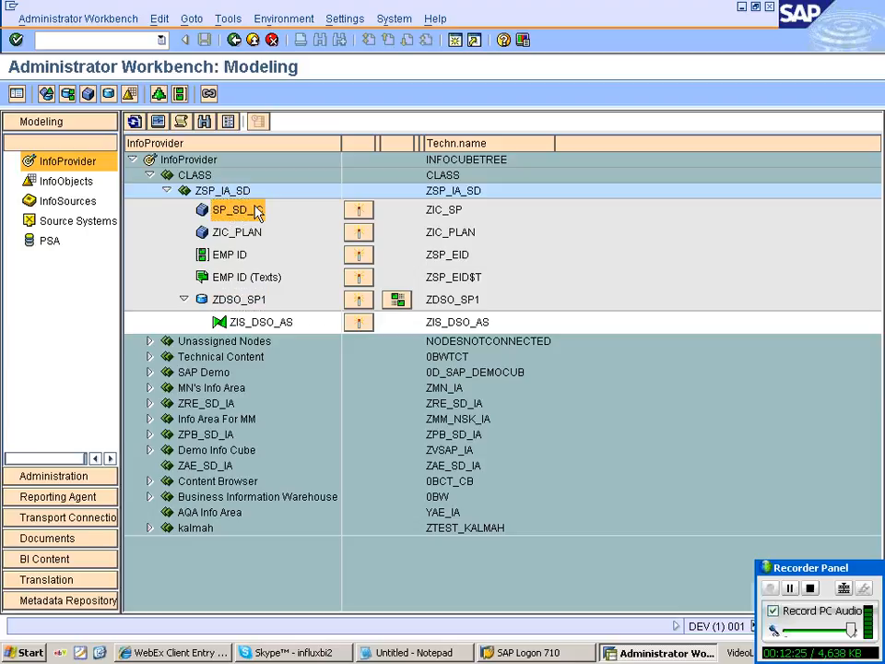
right_click(256, 211)
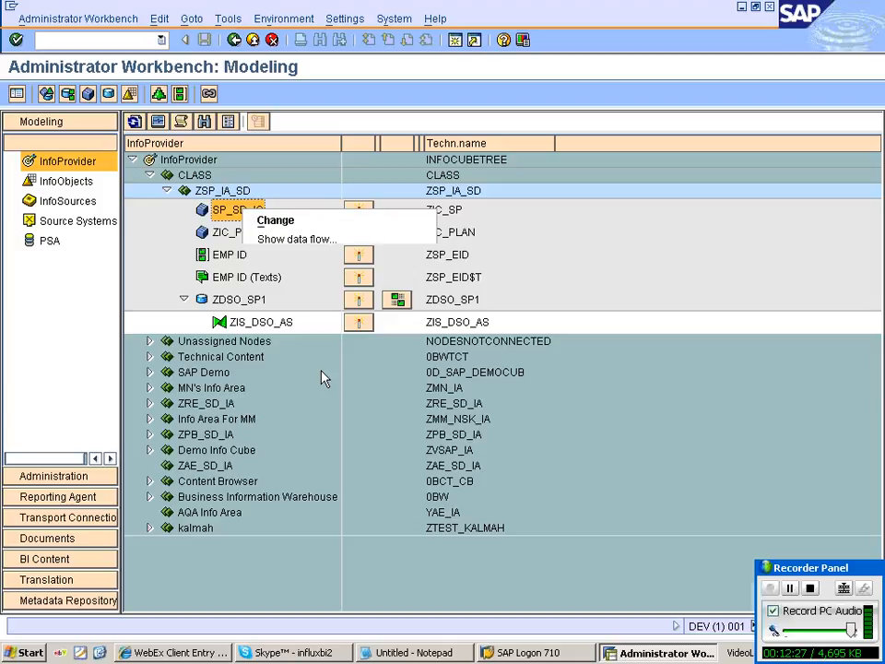
click(321, 370)
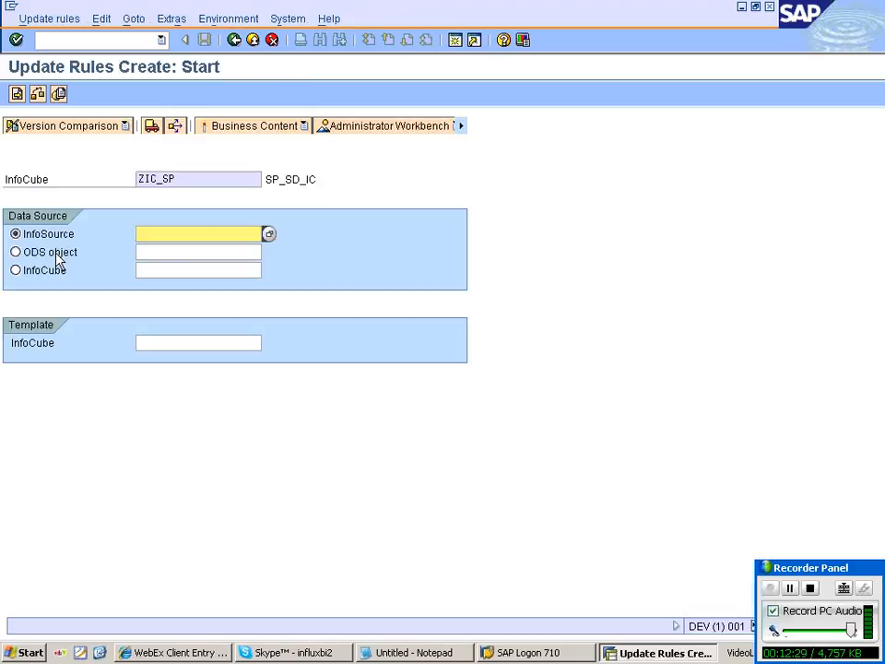
Use ODS object ZDSO_SP1 as data source, generate the rule proposal, and view COST's rule.
click(55, 253)
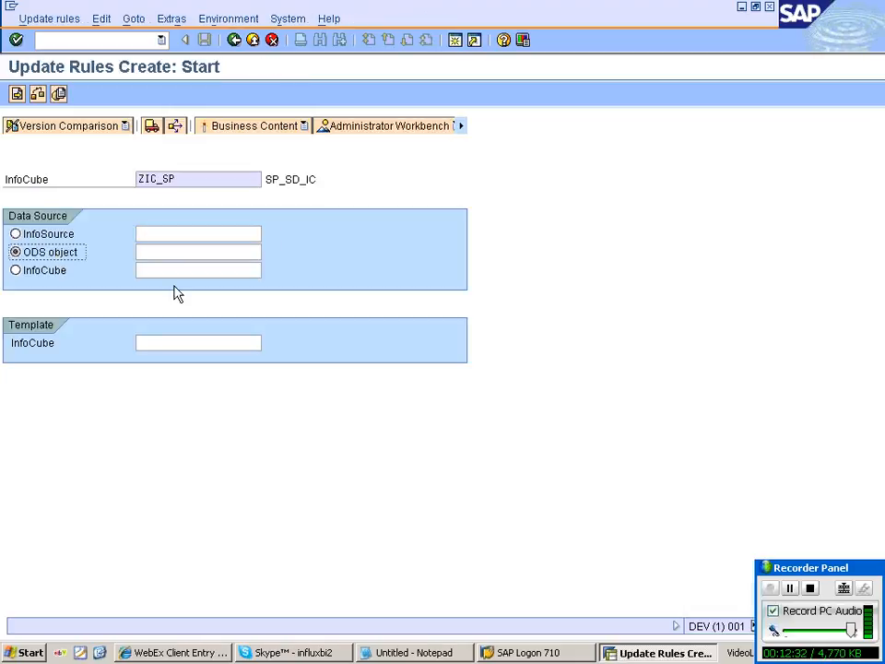
click(166, 253)
text(zd)
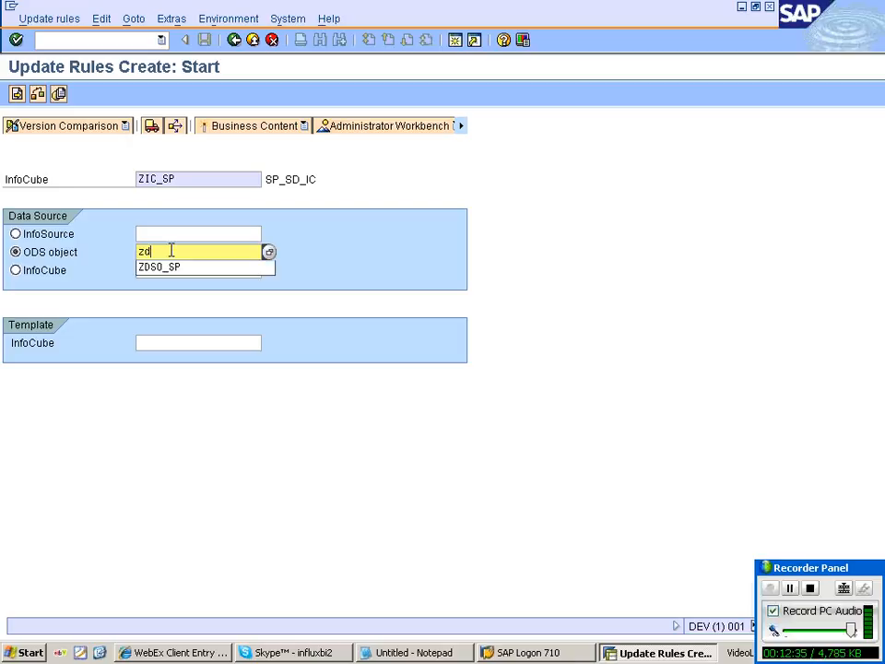
text(so_sp1)
key(Return)
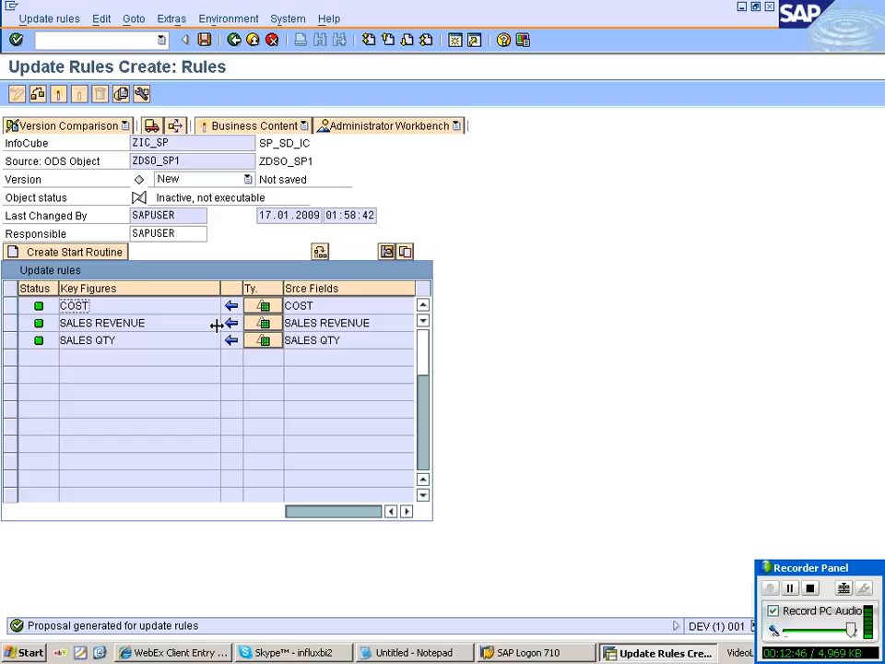
click(265, 306)
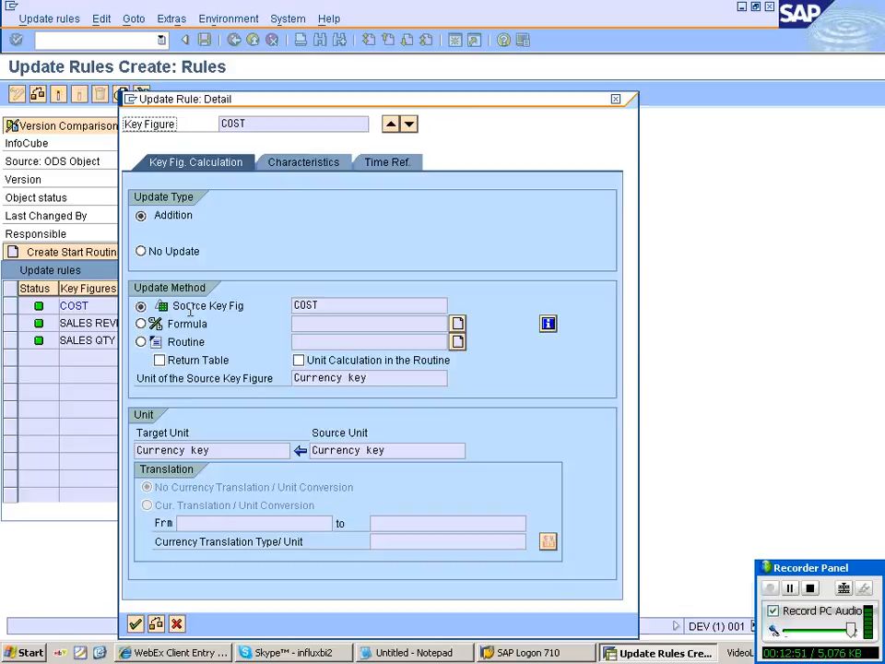
click(305, 165)
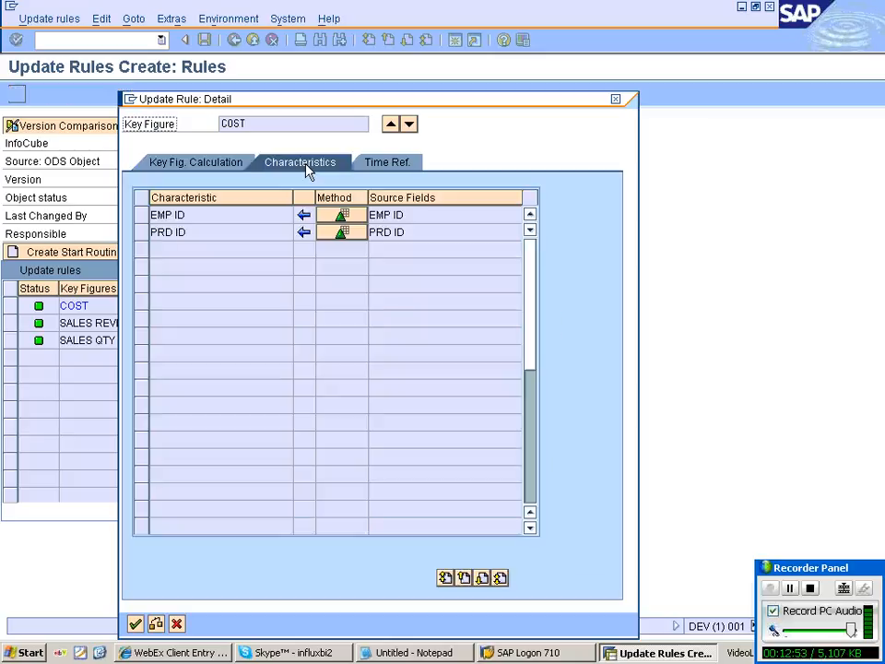
click(343, 218)
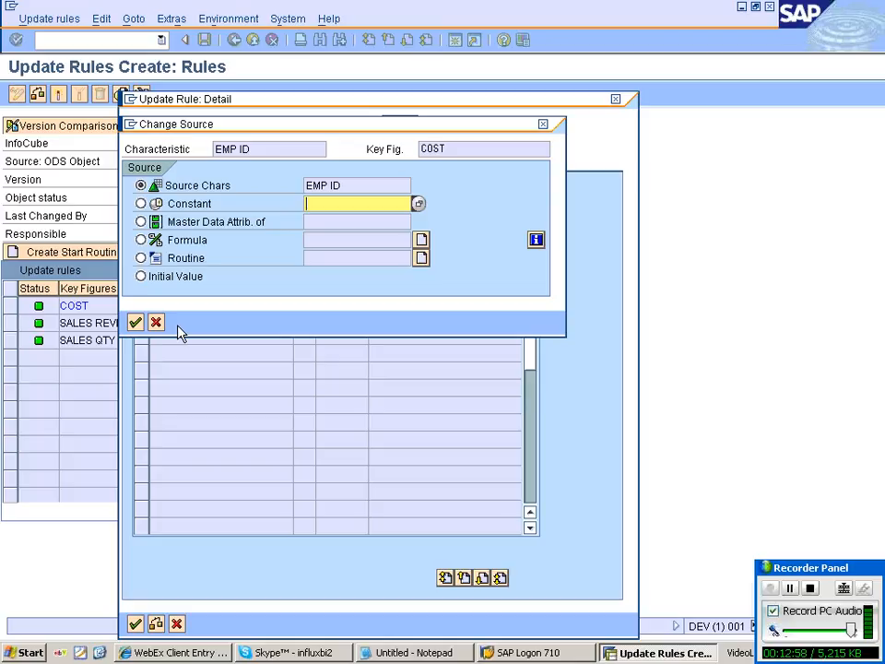
click(157, 322)
click(383, 162)
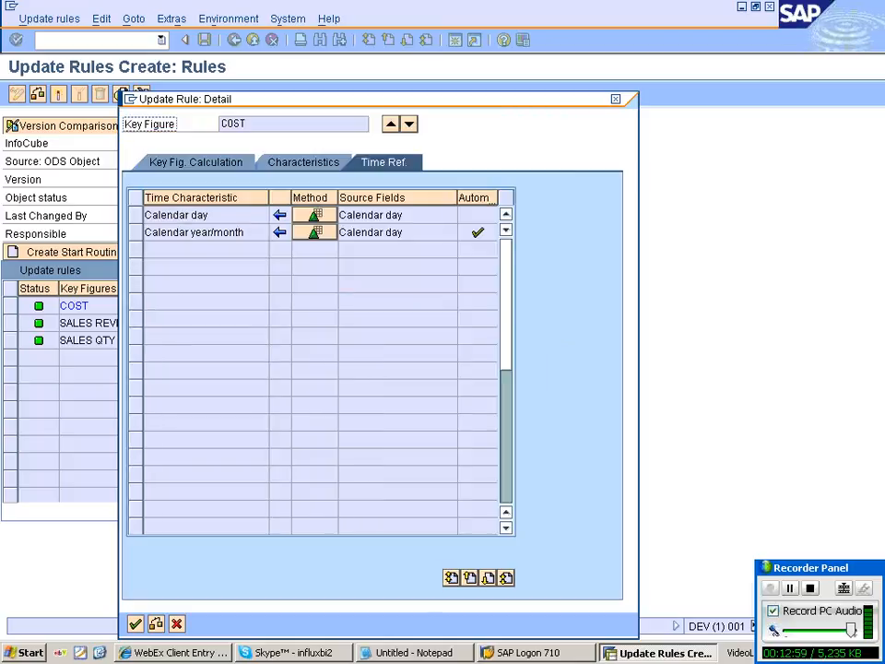
click(303, 162)
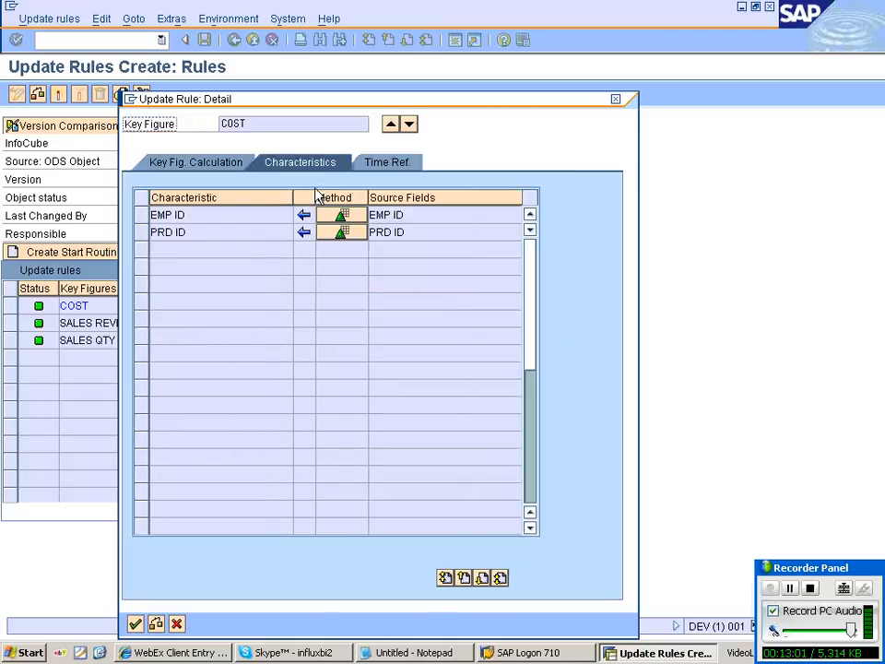
click(177, 626)
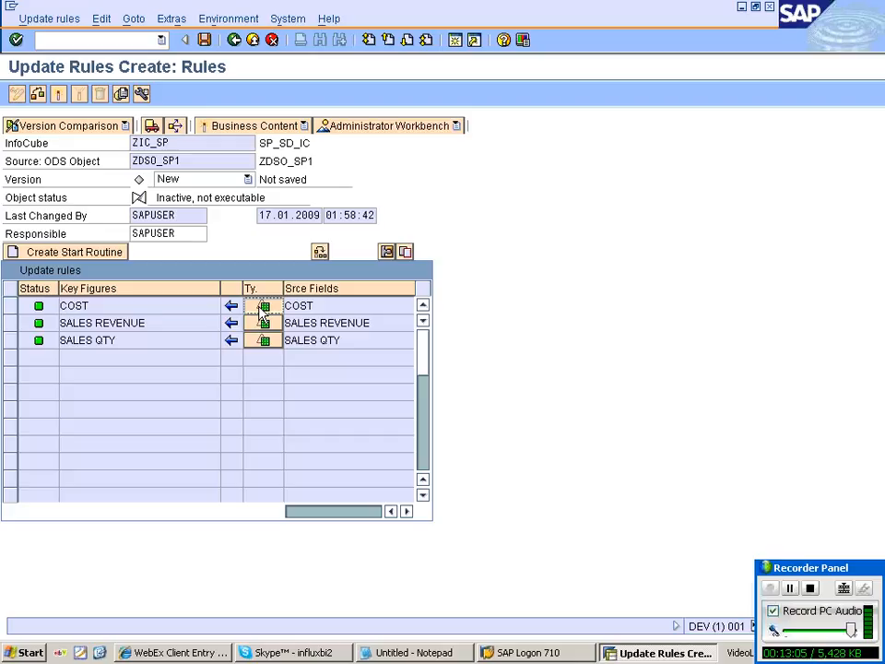
click(261, 307)
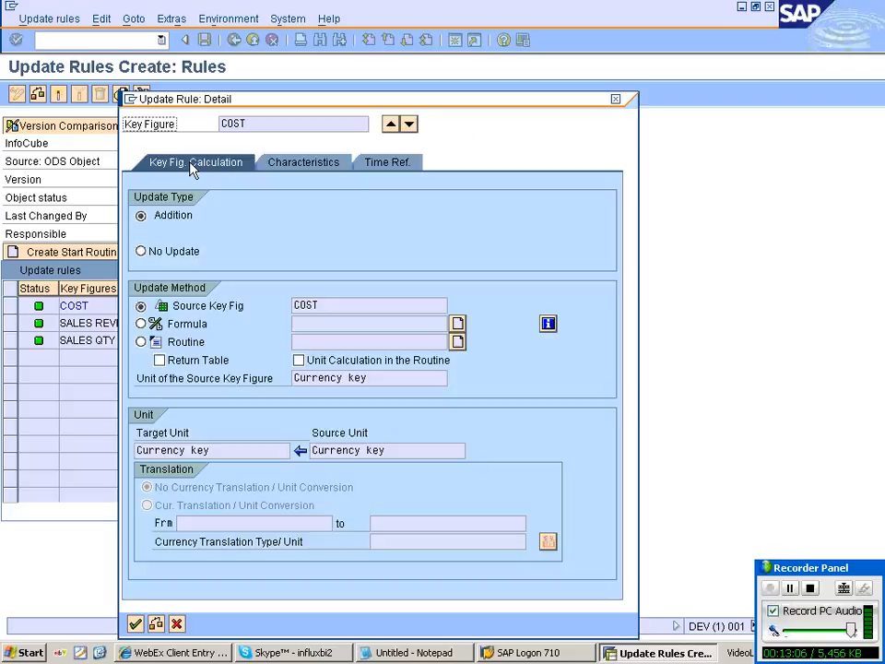
click(324, 171)
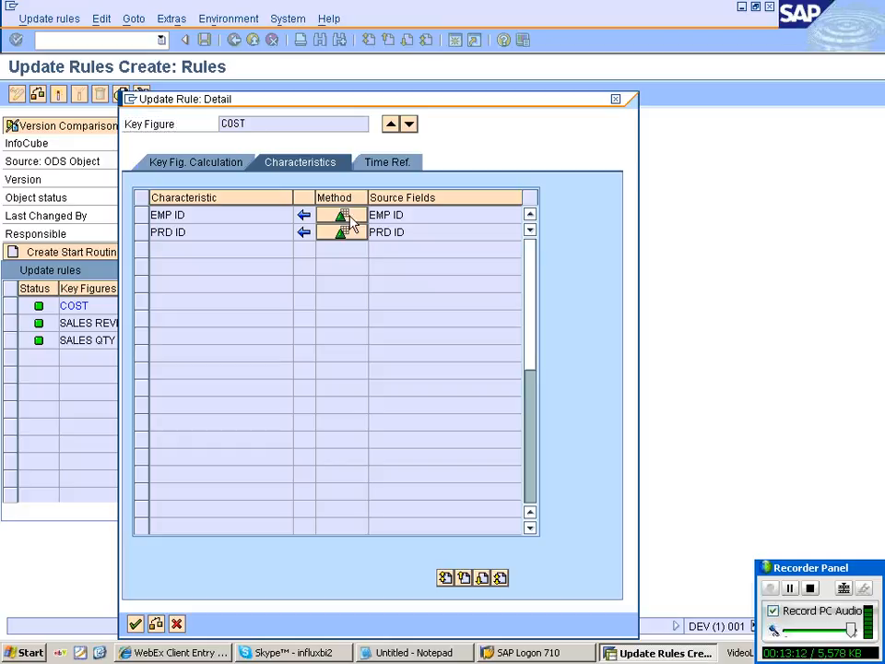
click(342, 217)
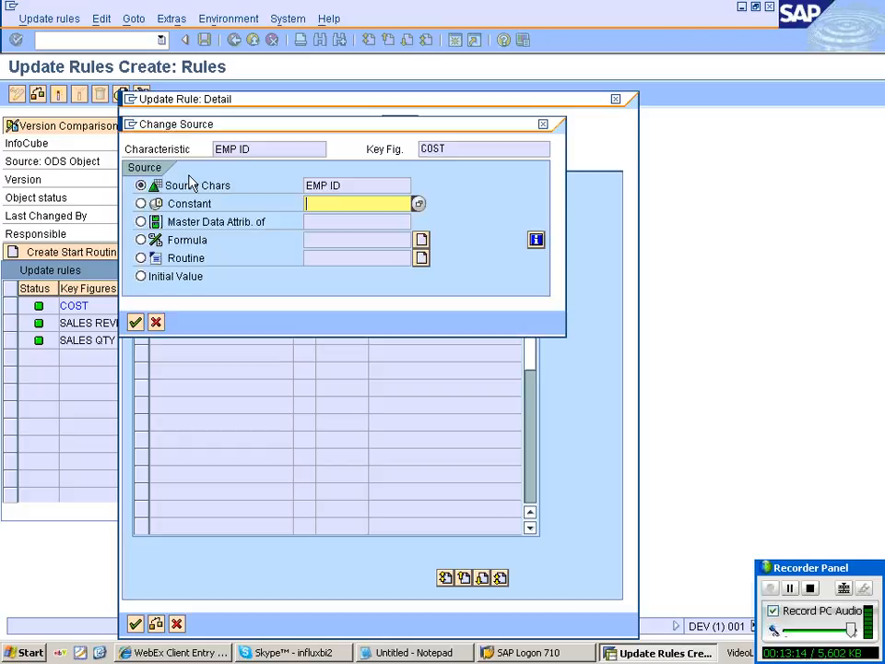
key(Return)
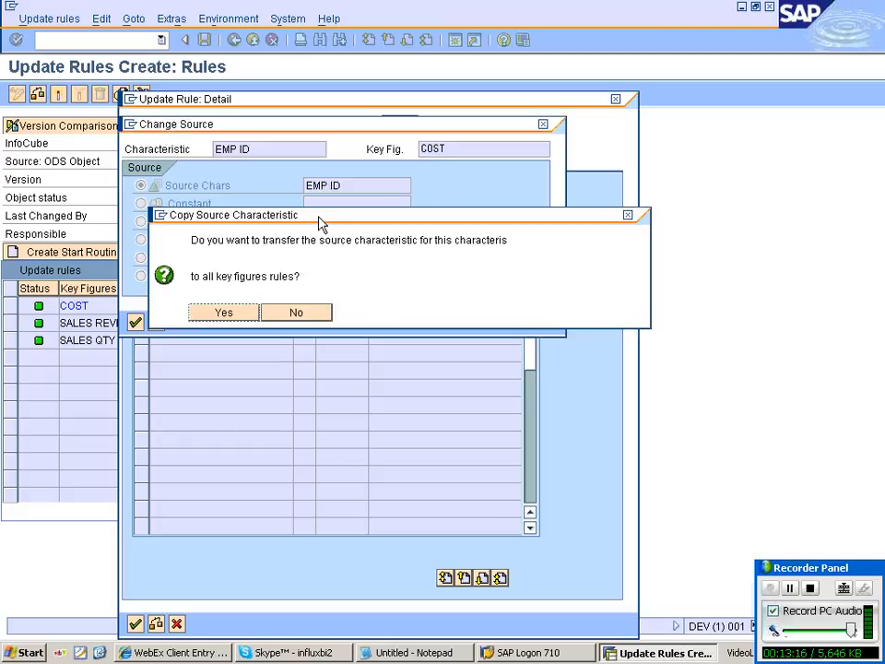
key(Return)
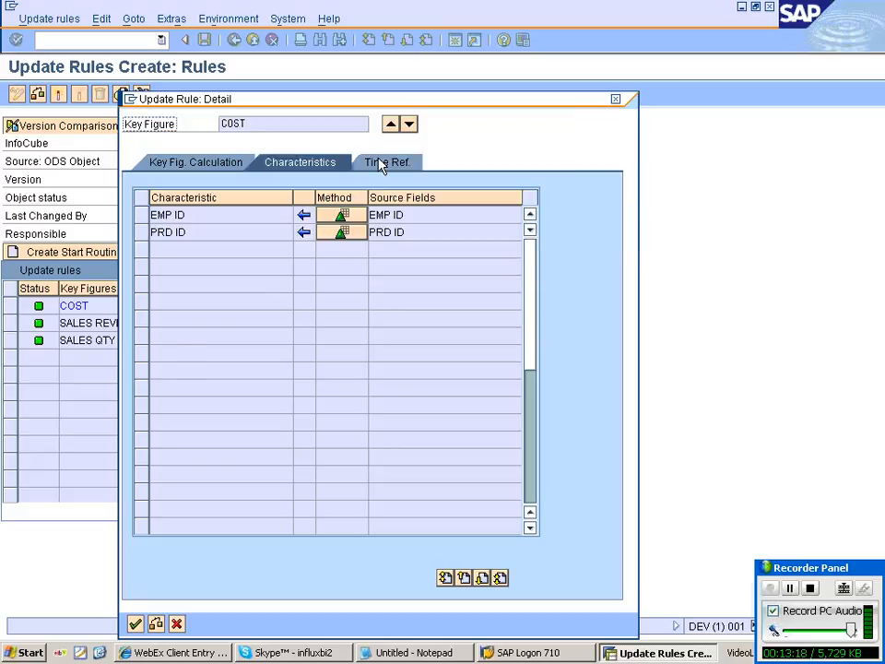
click(383, 163)
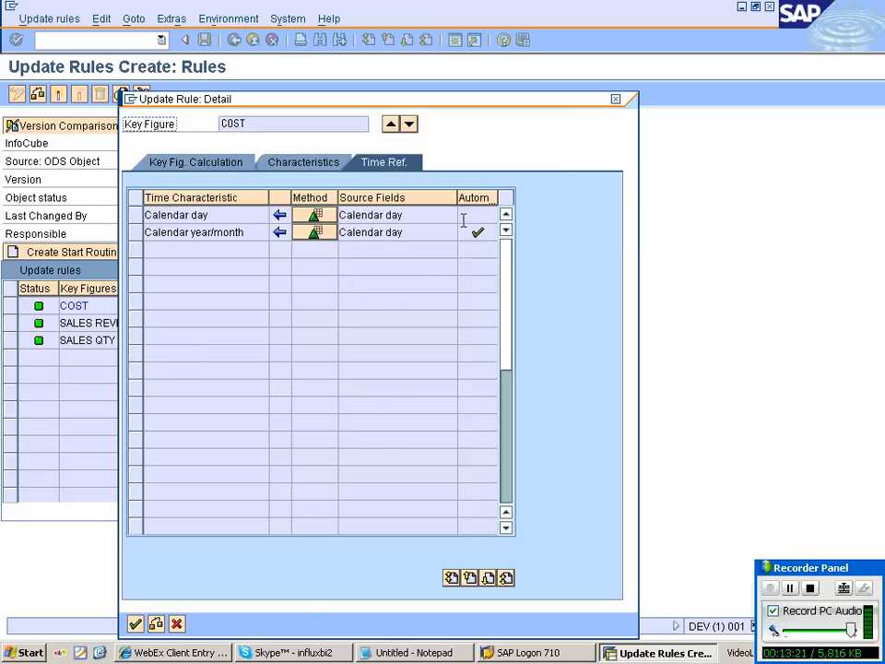
click(251, 232)
double_click(251, 232)
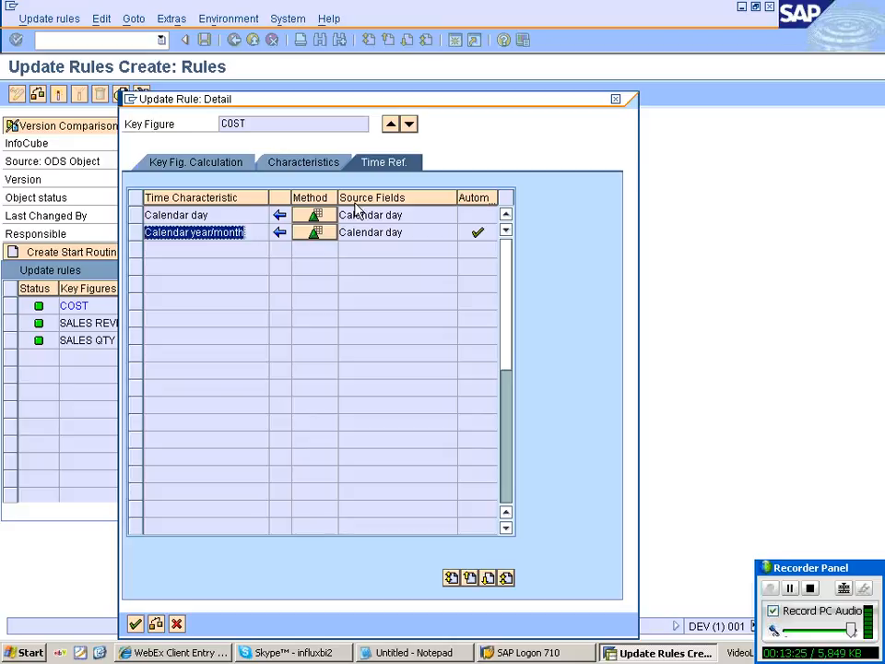
double_click(200, 215)
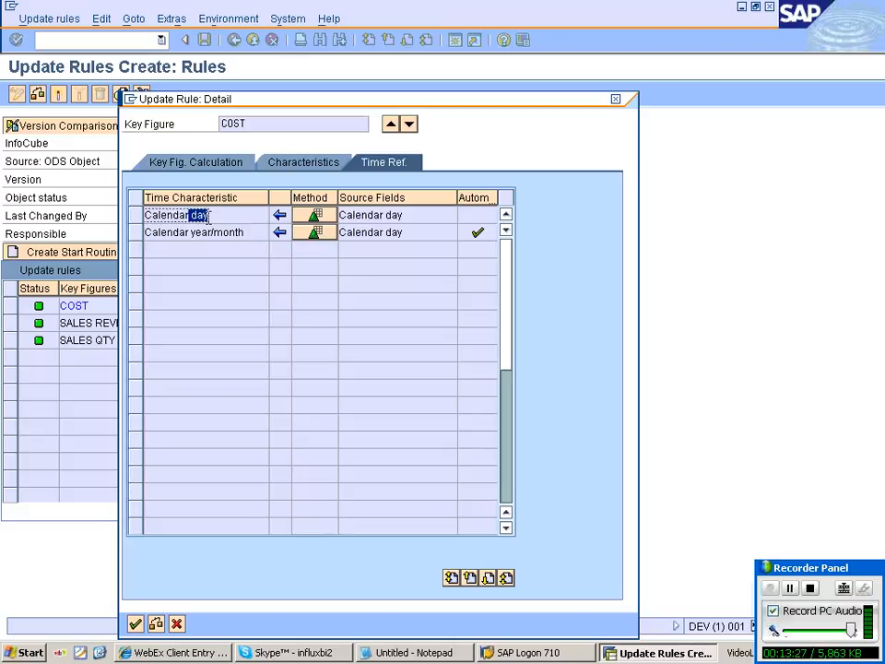
drag(247, 233, 88, 255)
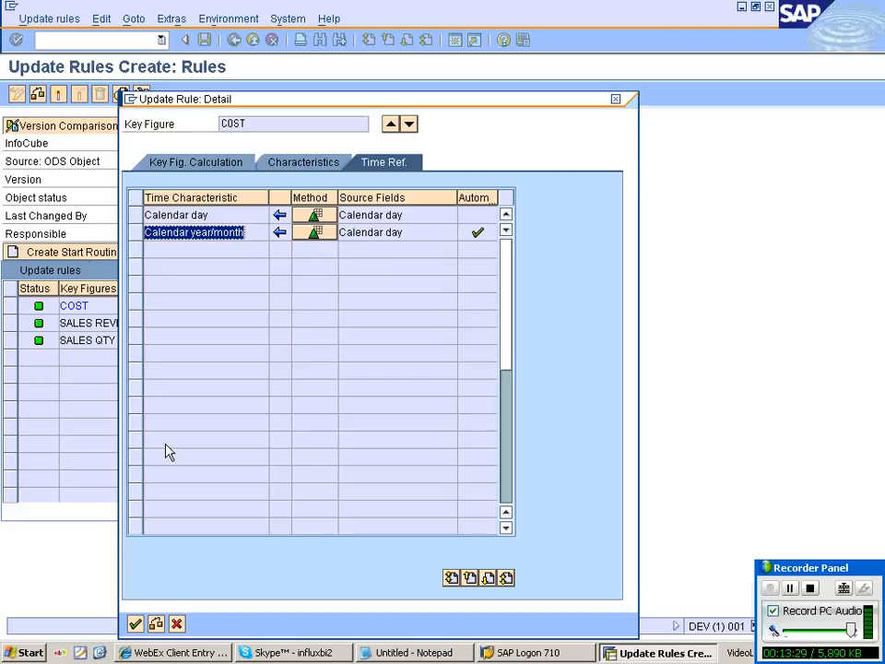
click(178, 624)
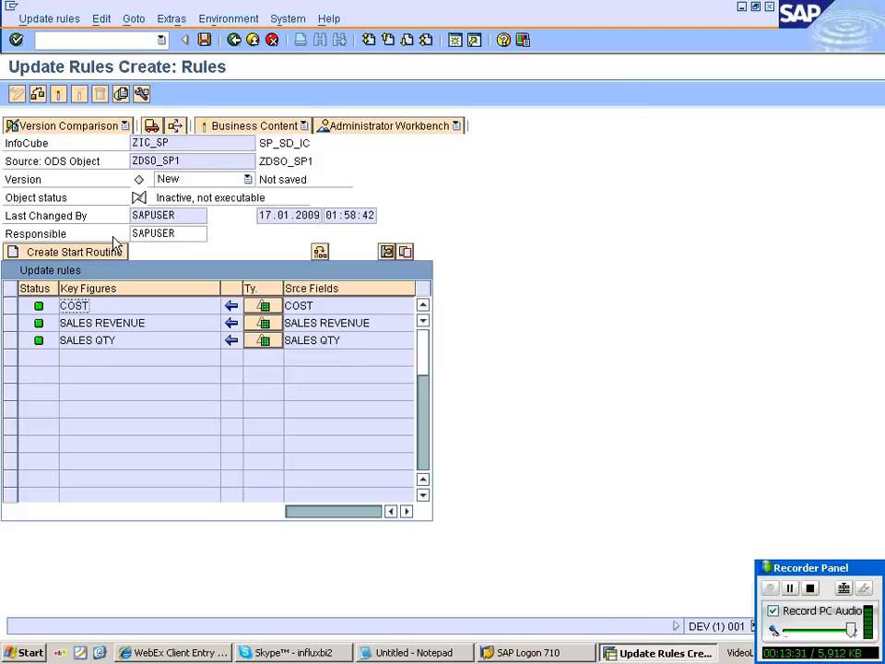
Check the ZDSO_SP1-to-ZIC_SP update rules for errors and activate them.
click(59, 96)
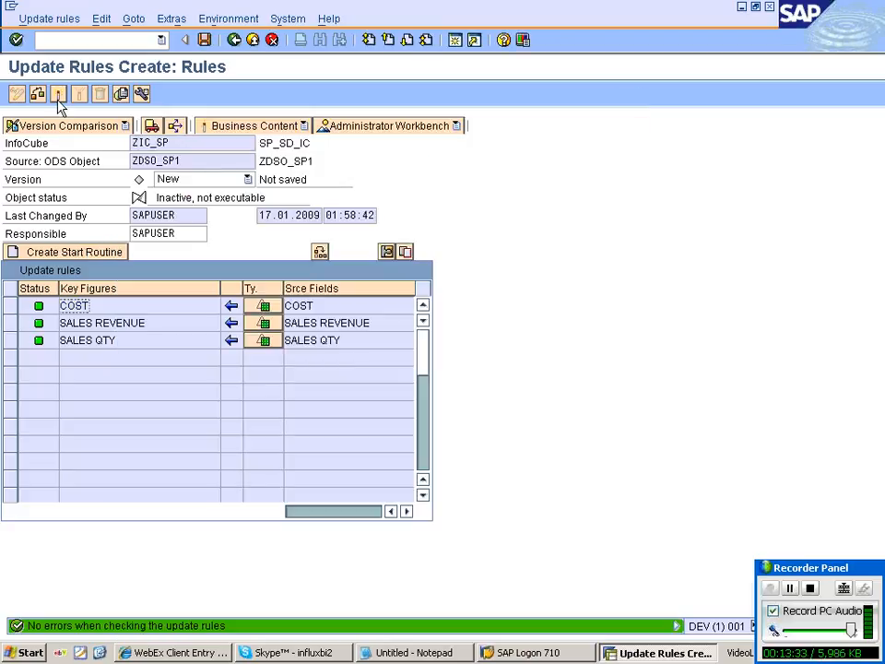
click(58, 96)
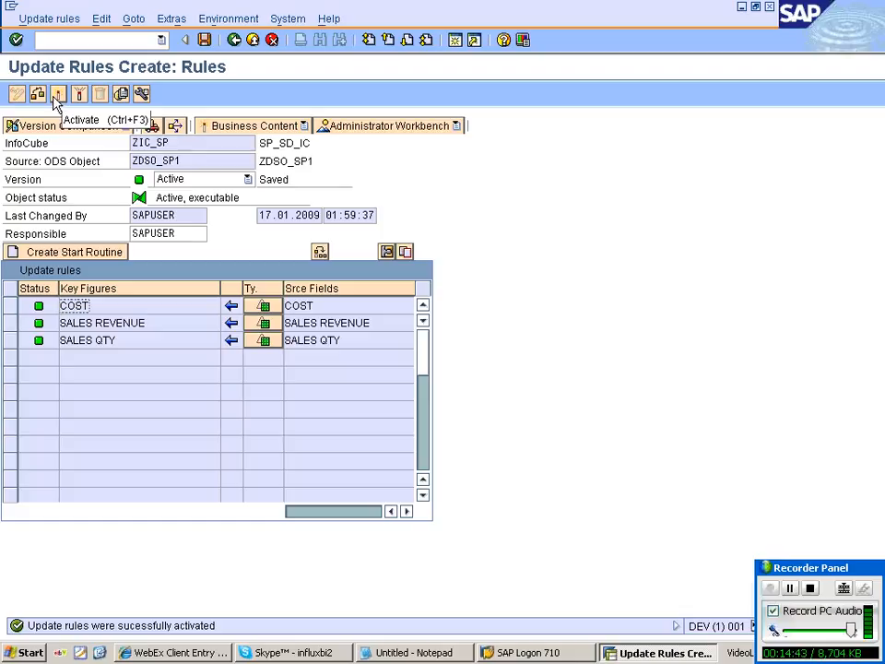
Go back from the update rules editor to Administrator Workbench: Modeling.
click(57, 96)
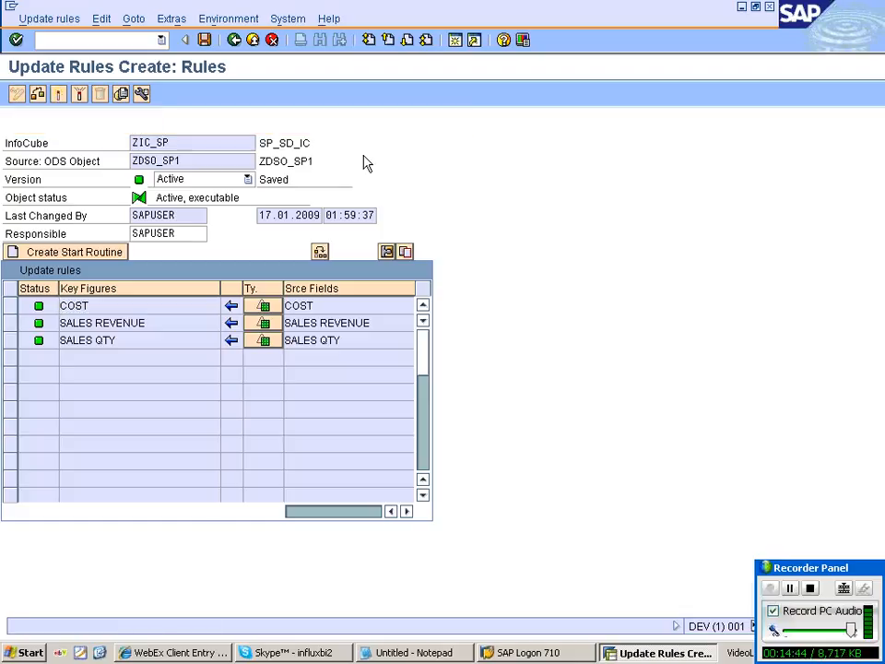
click(234, 40)
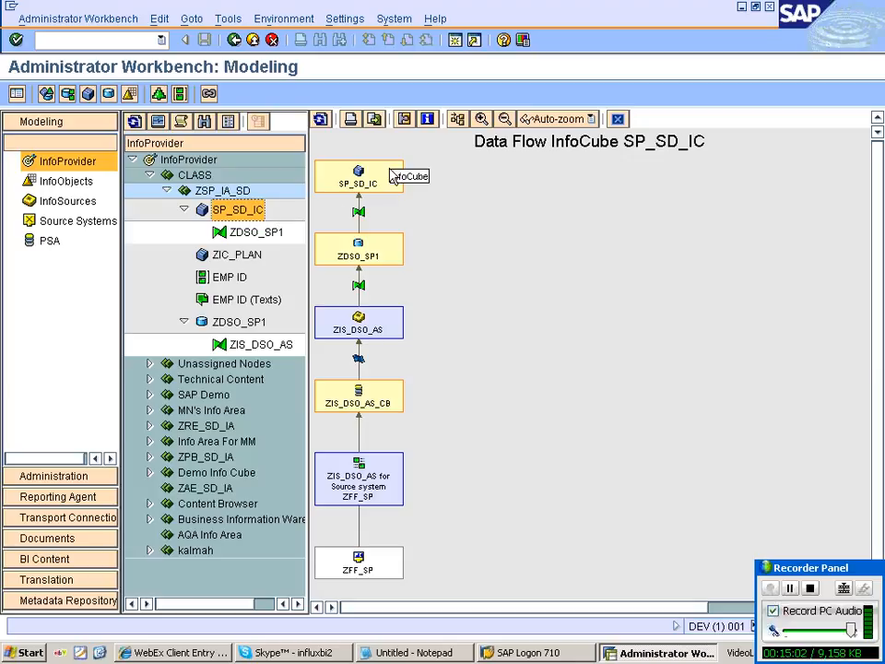
Run Update DSO Data to Data Targets on ZDSO_SP1 as an Initial Update.
click(617, 119)
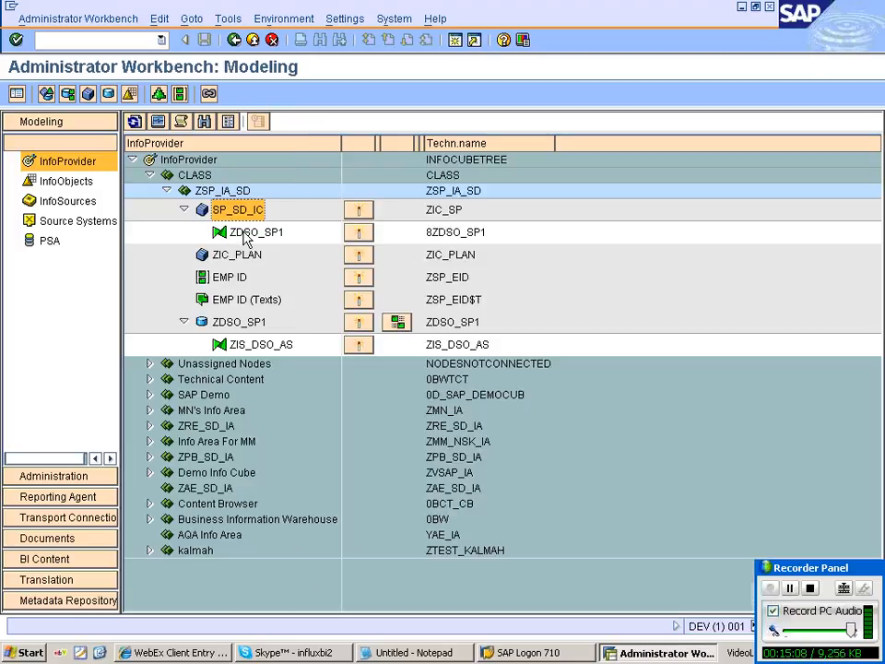
click(249, 327)
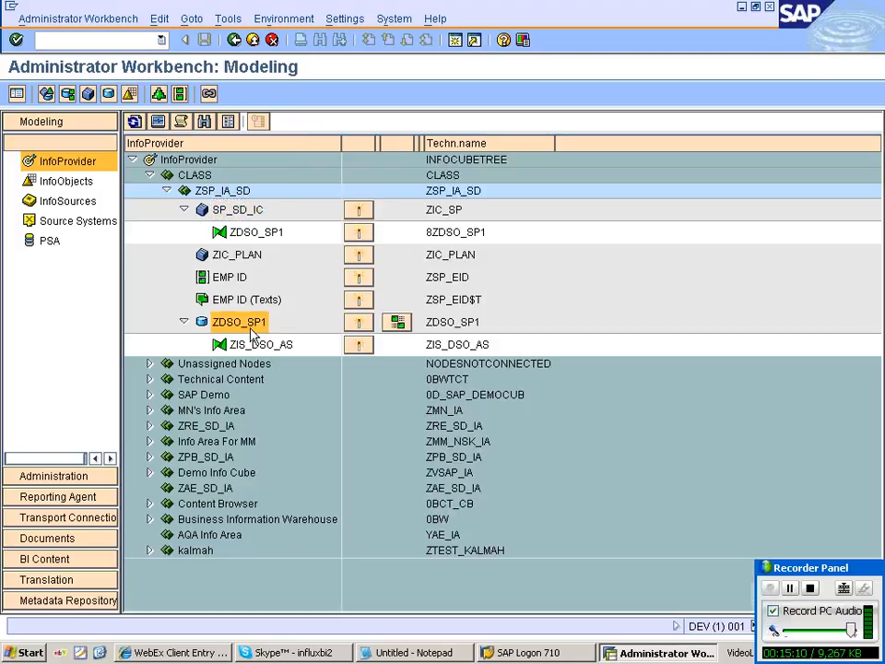
right_click(253, 335)
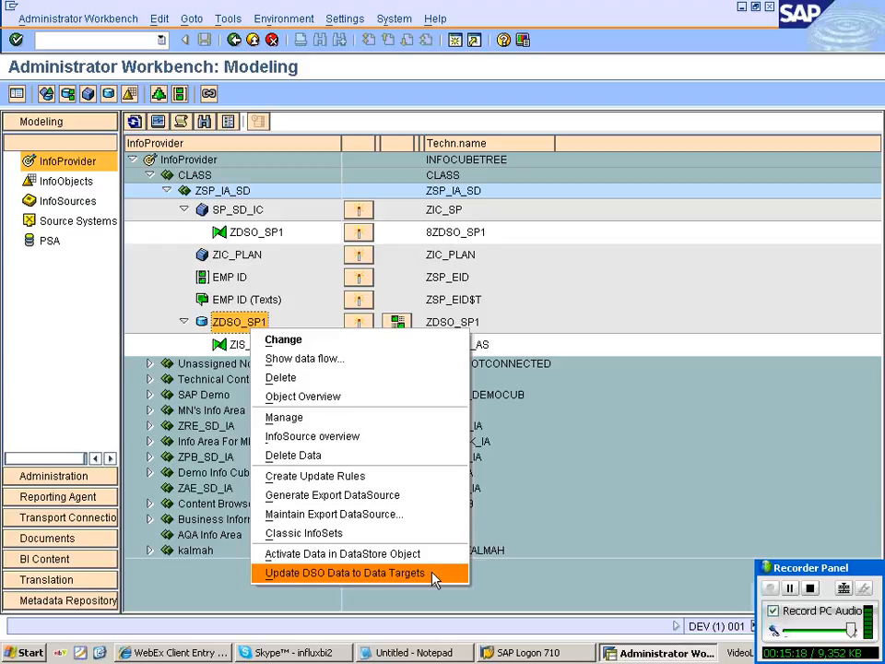
click(434, 574)
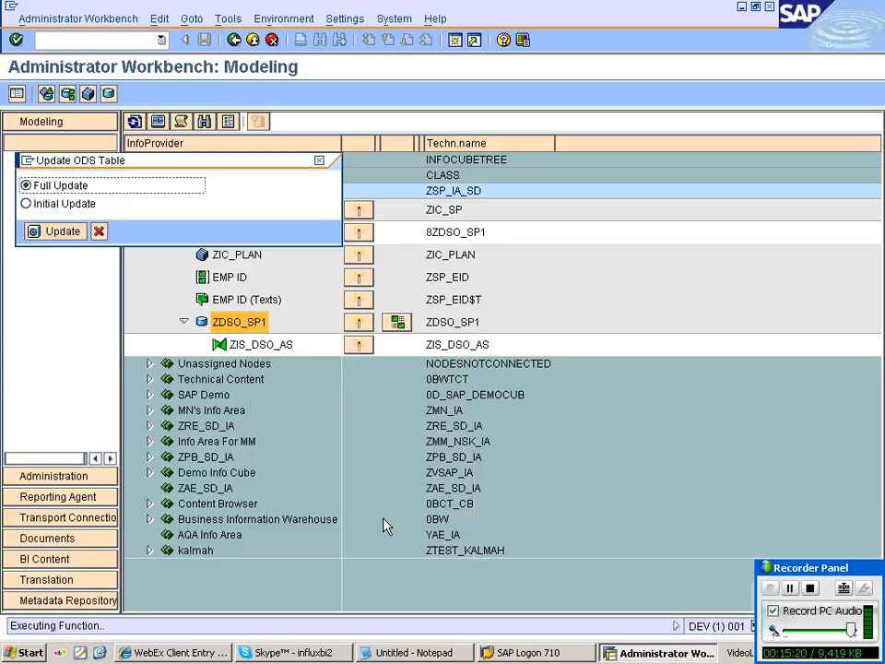
click(63, 204)
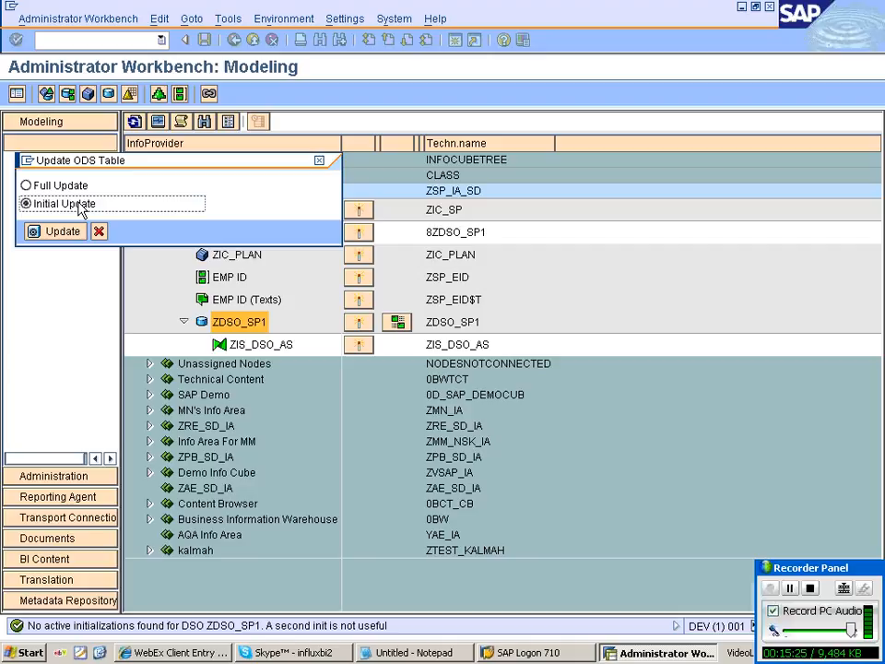
click(55, 231)
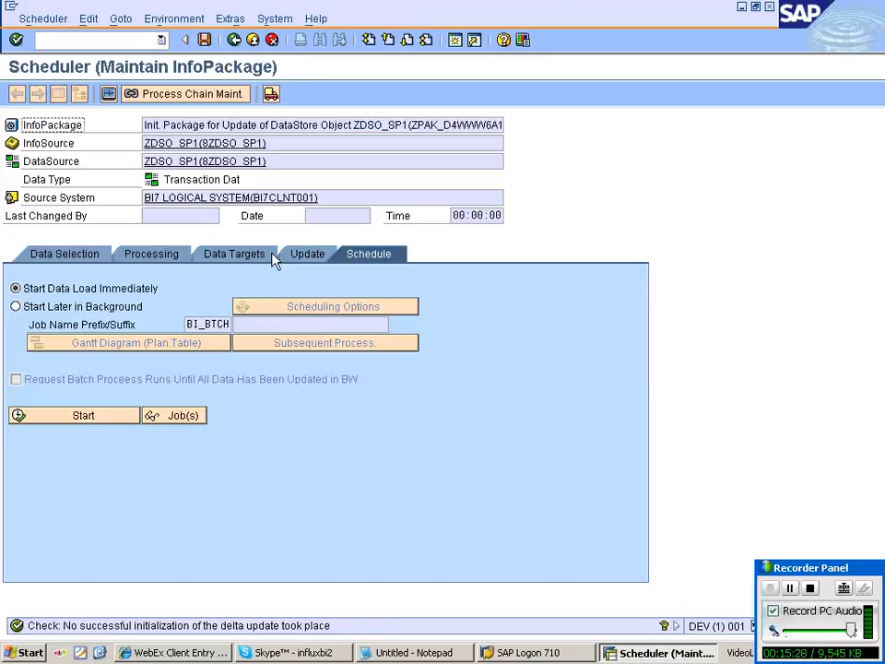
Start the Init InfoPackage immediately, confirm 2 of 2 records in the monitor, then open Manage.
click(306, 254)
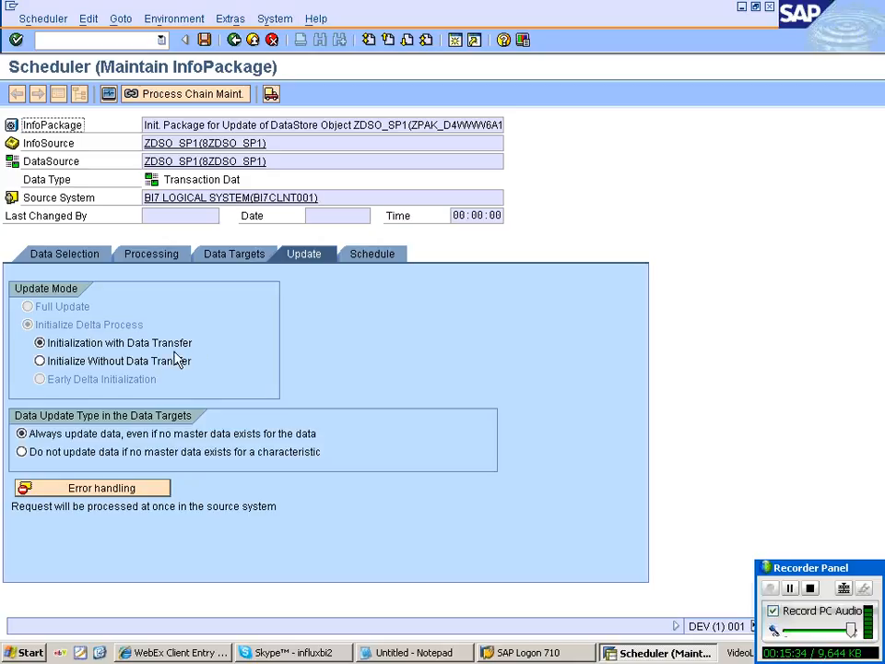
click(369, 256)
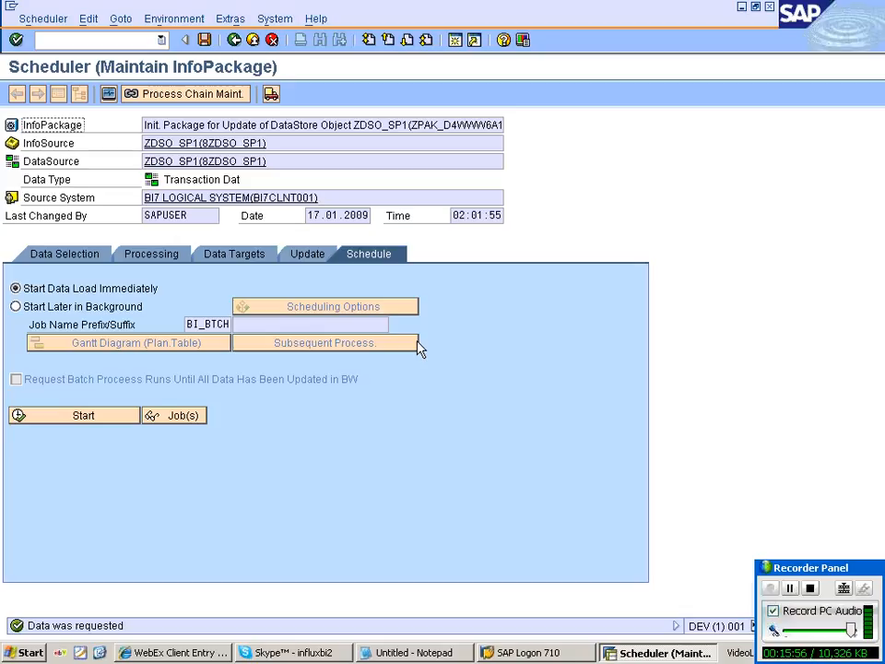
click(106, 95)
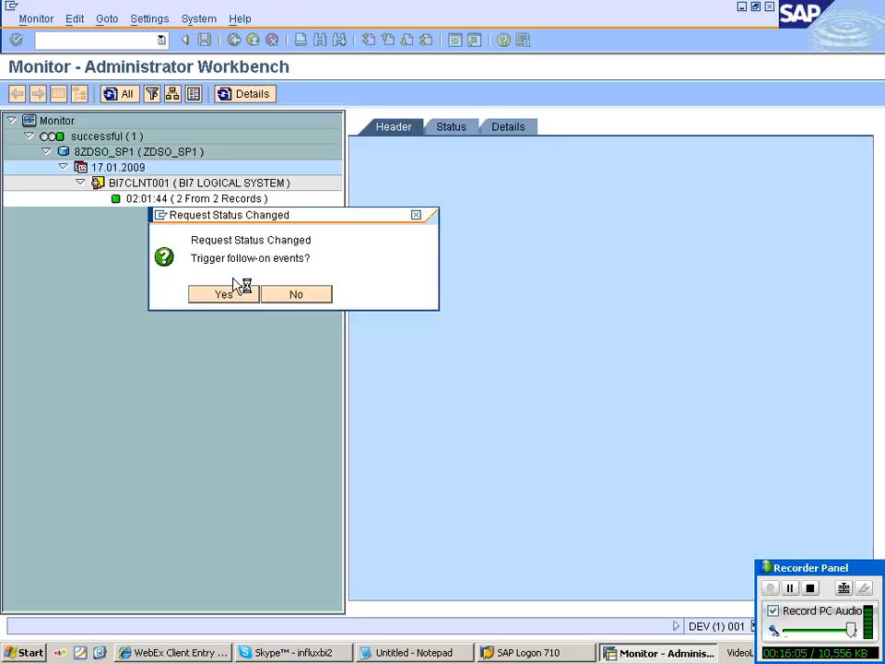
click(224, 294)
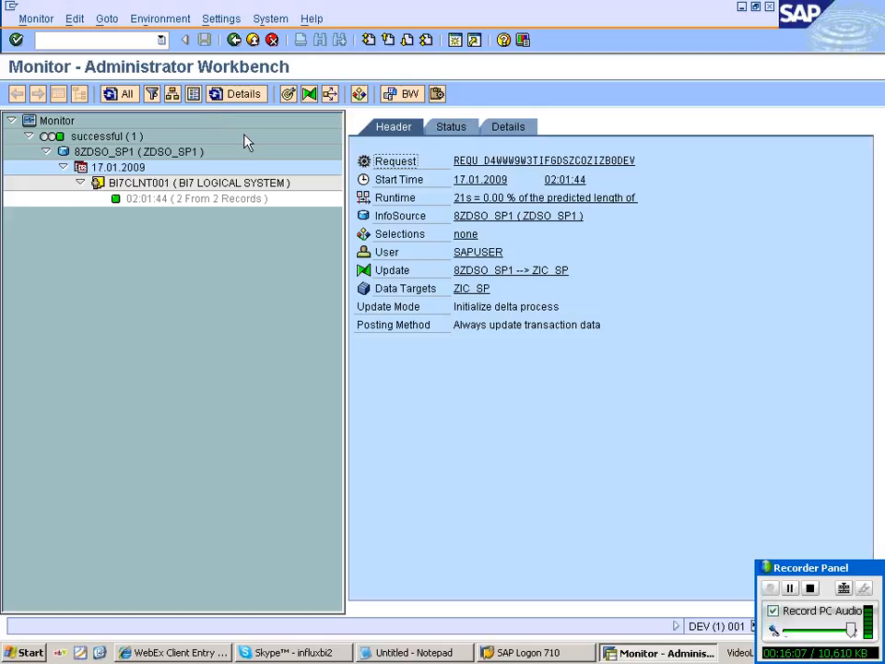
click(292, 94)
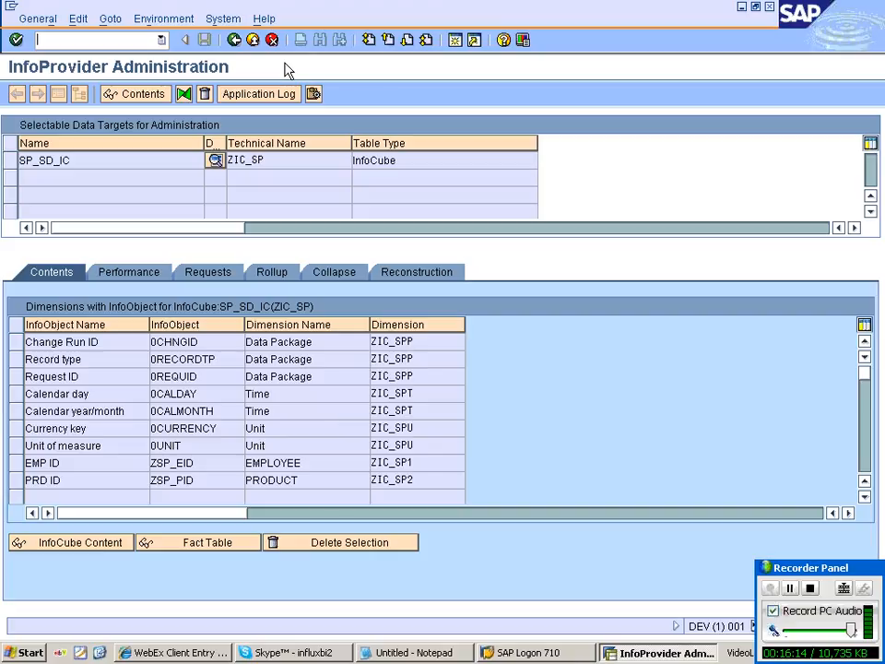
Set request 71 of cube ZIC_SP to quality status OK and save the change.
click(194, 273)
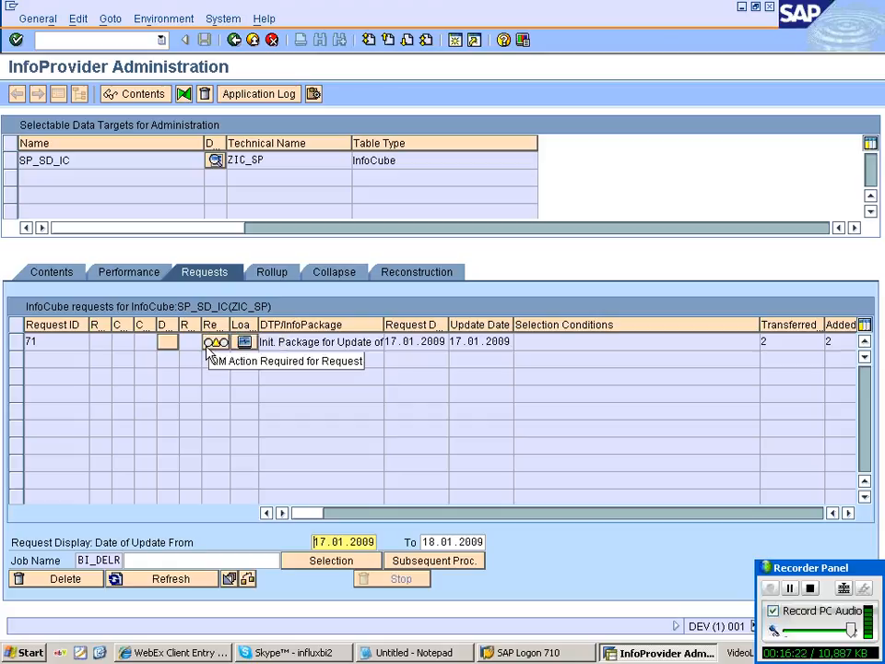
click(207, 346)
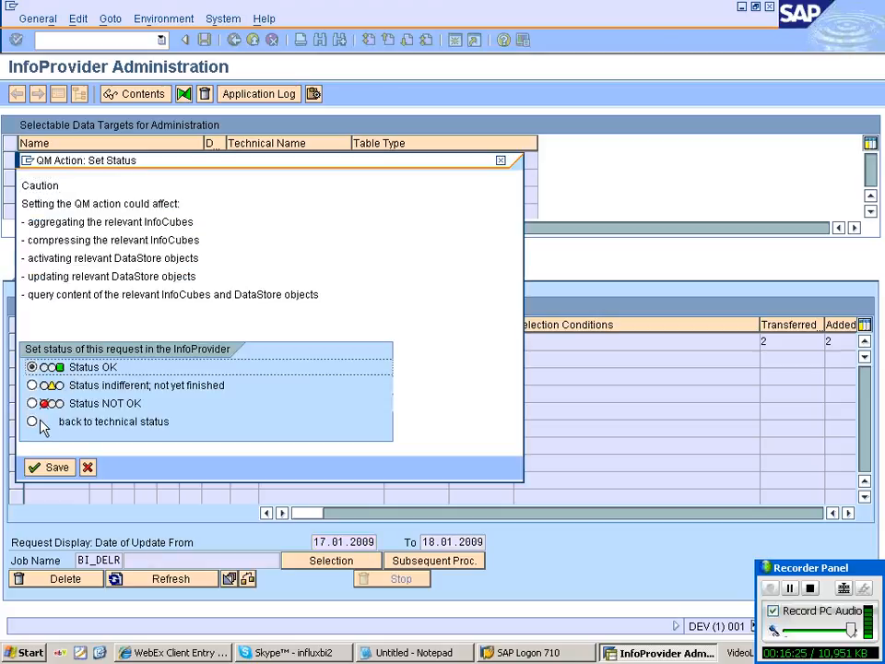
click(32, 367)
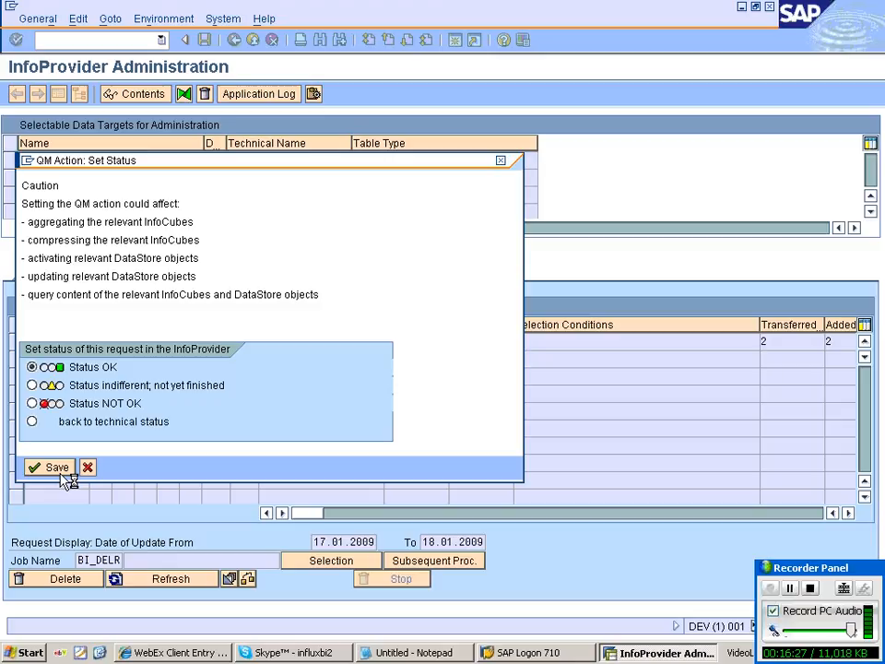
click(54, 467)
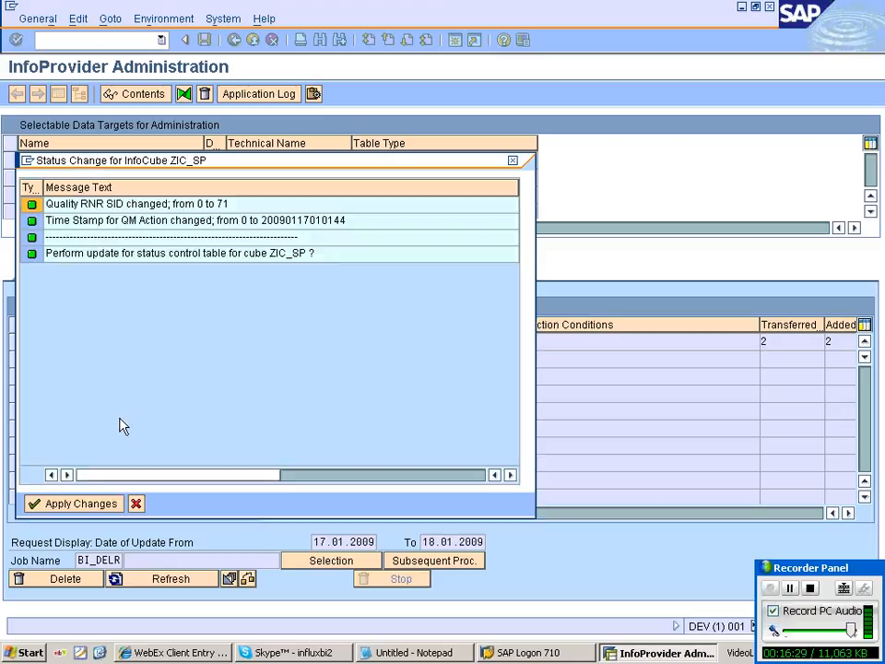
key(Return)
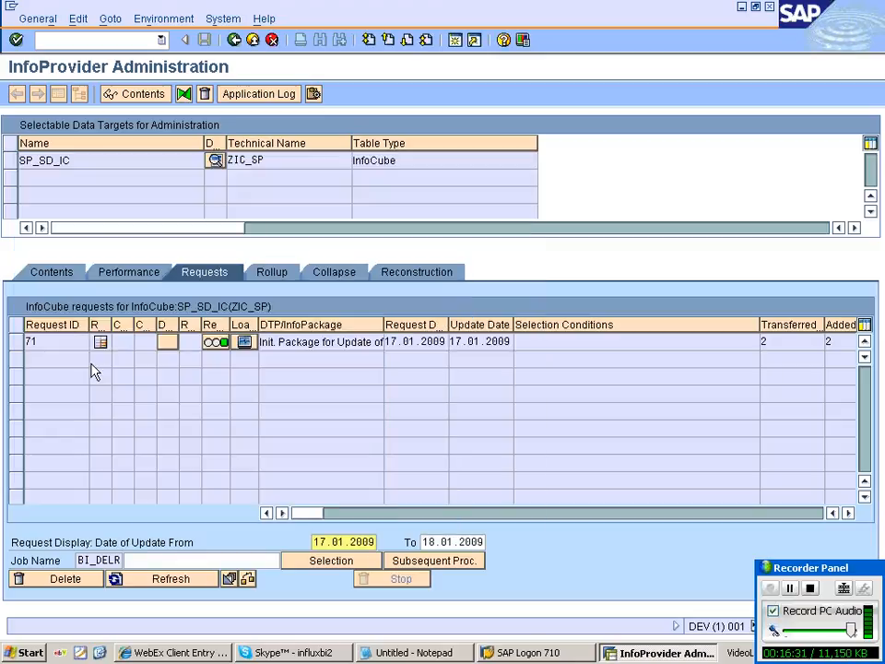
Check request 71's transferred and added record counts, then open the InfoCube content selection.
click(52, 274)
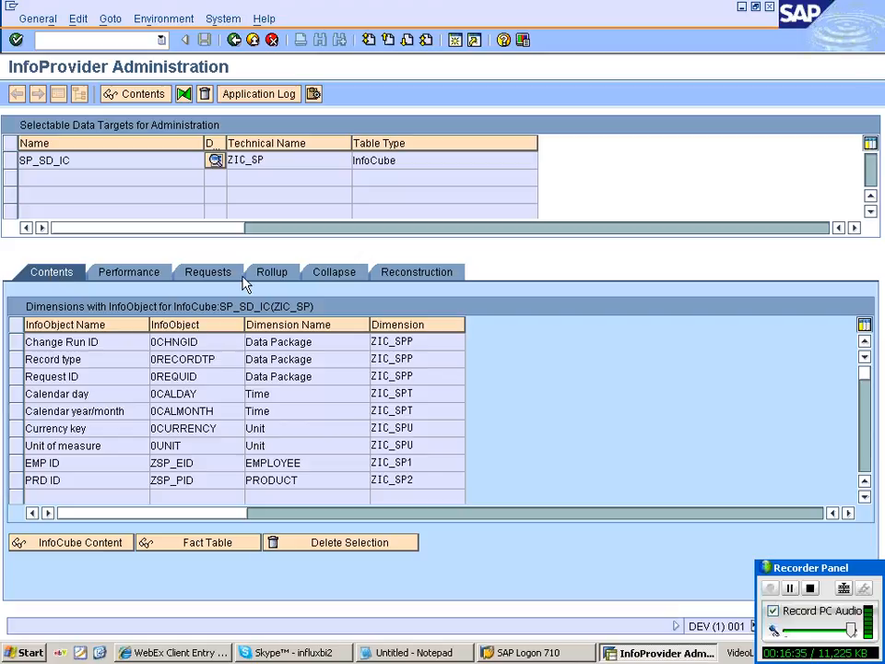
click(208, 272)
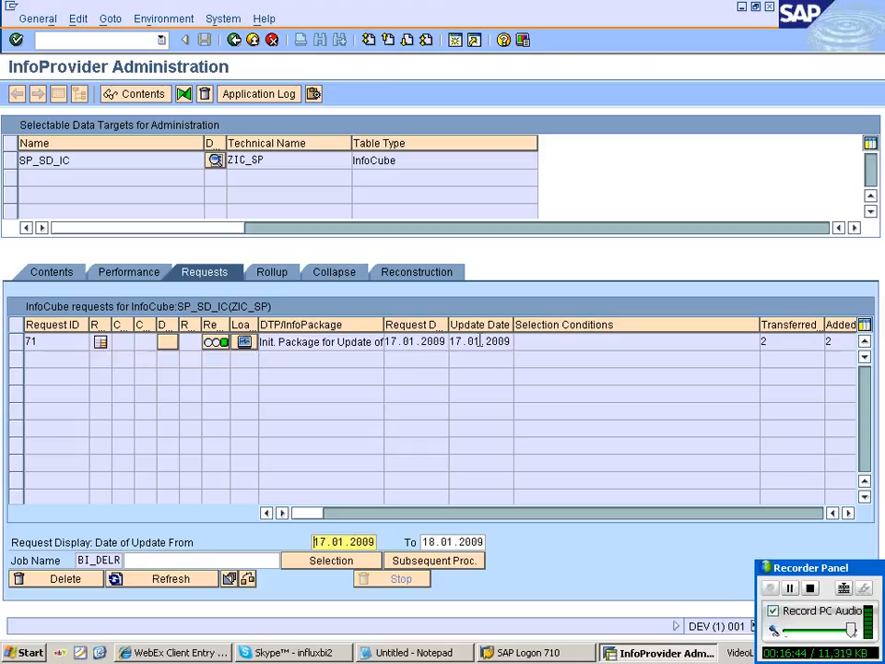
click(788, 341)
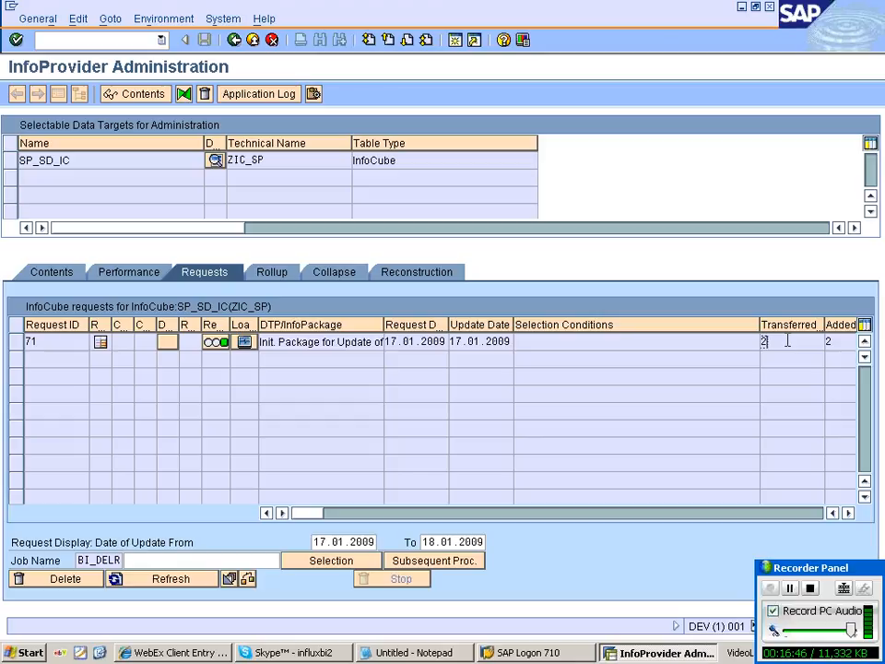
key(Tab)
click(282, 512)
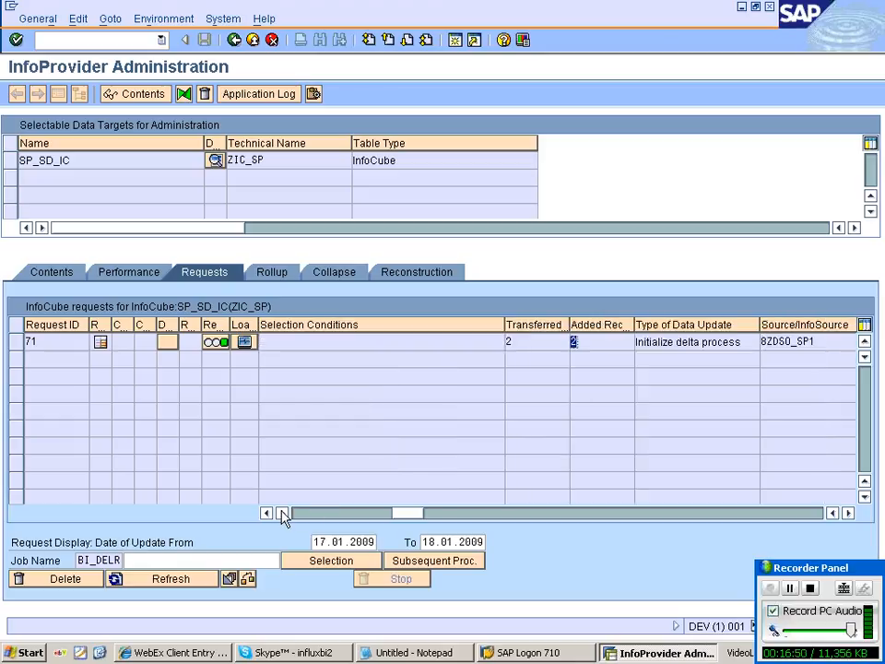
click(283, 514)
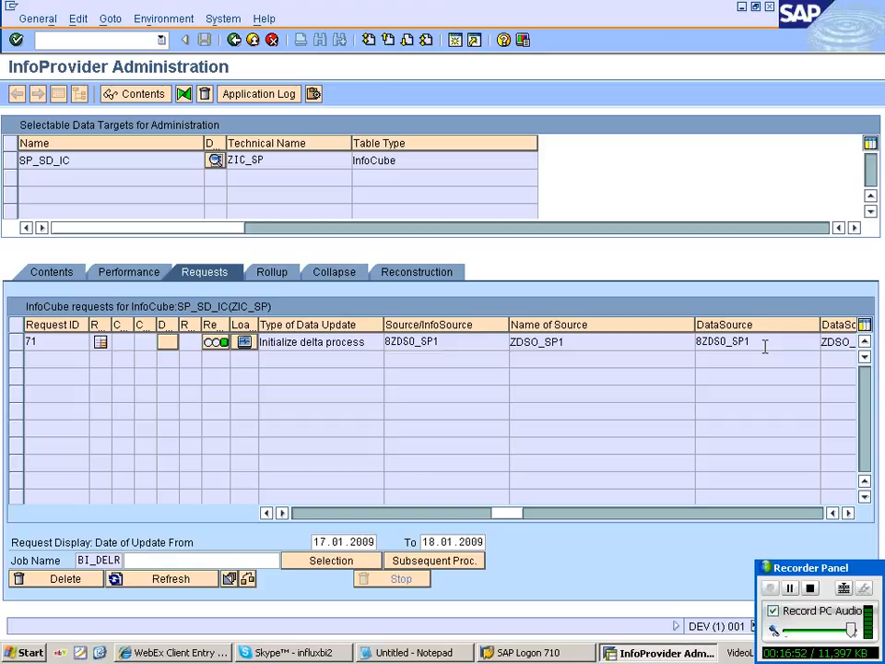
click(46, 275)
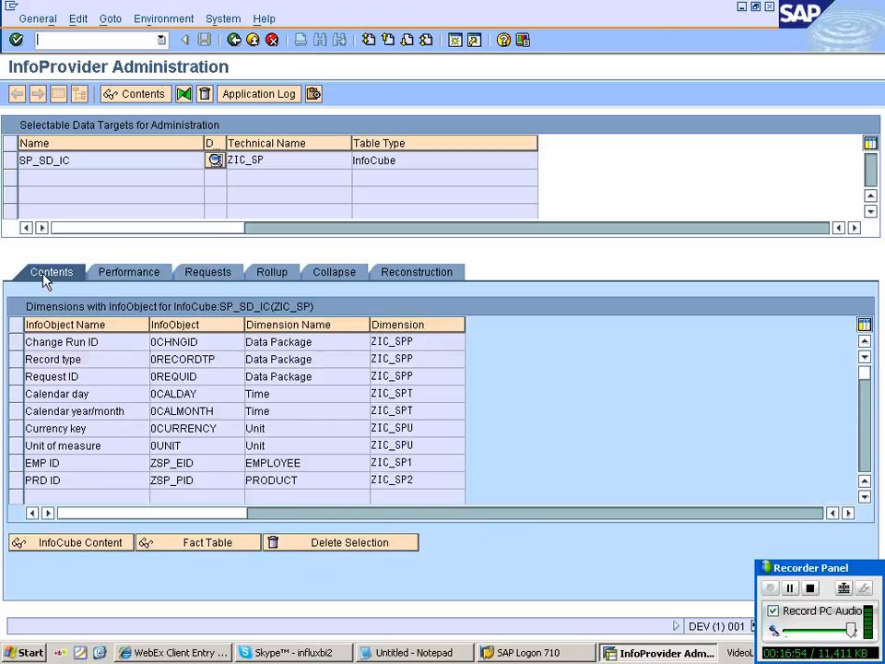
click(58, 544)
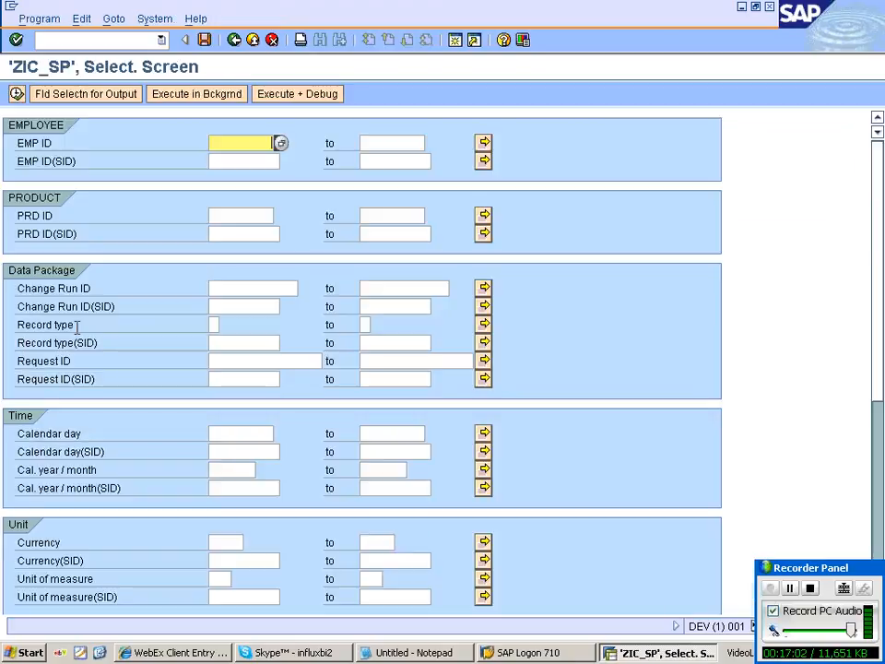
Pick the output fields, then highlight the EMP ID and PRD ID columns of ZIC_SP's two records.
click(74, 102)
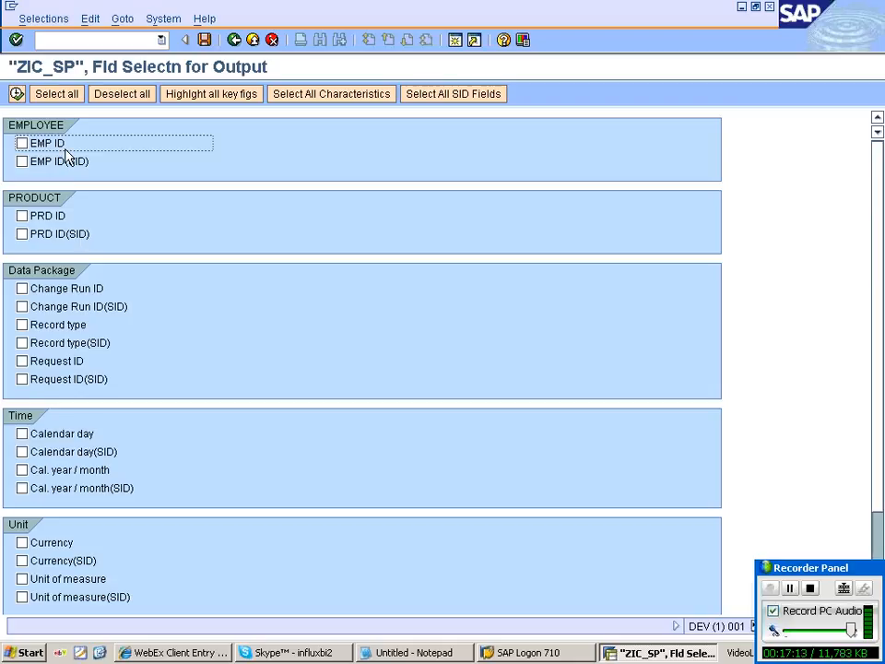
click(17, 94)
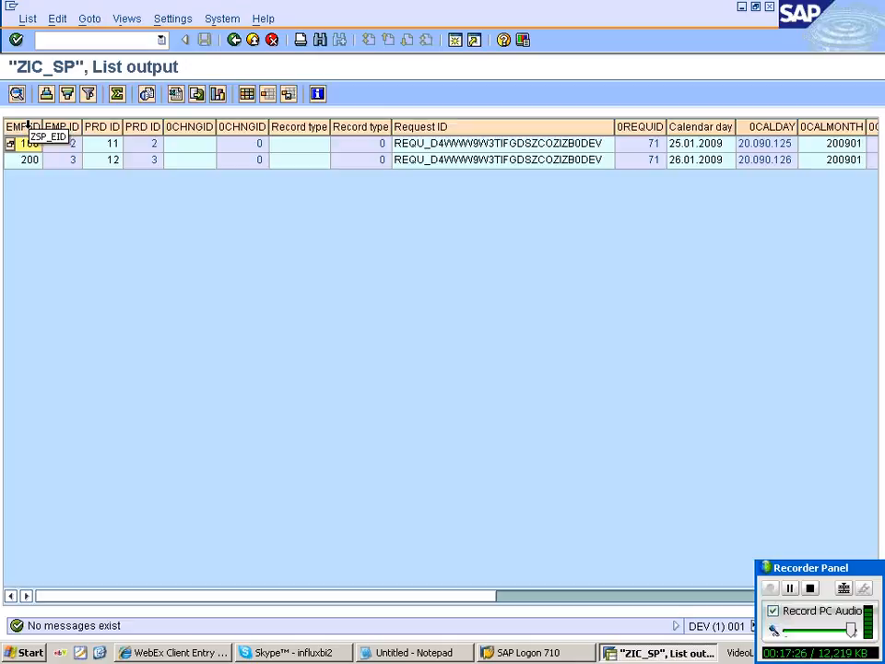
click(28, 127)
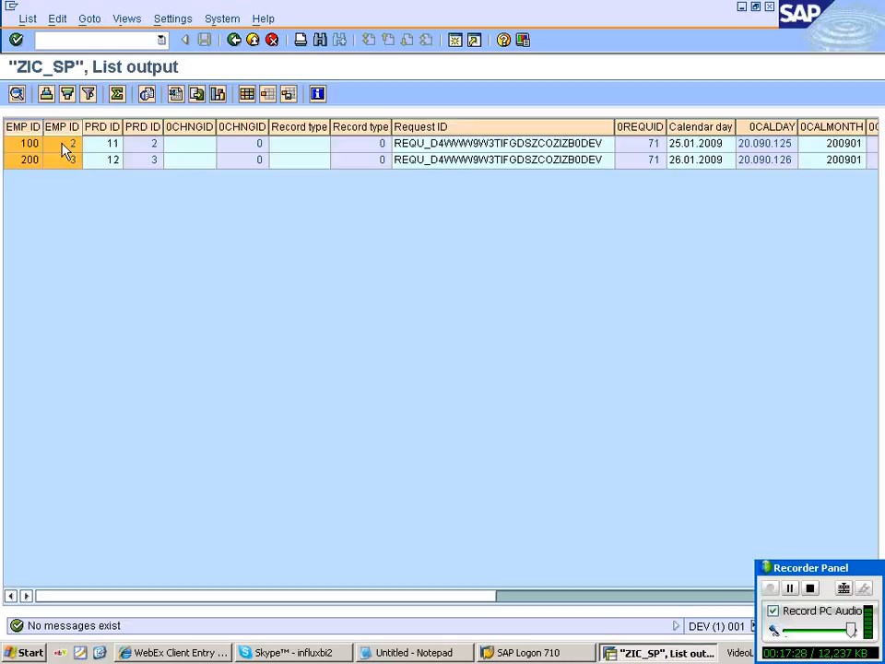
click(102, 127)
click(143, 127)
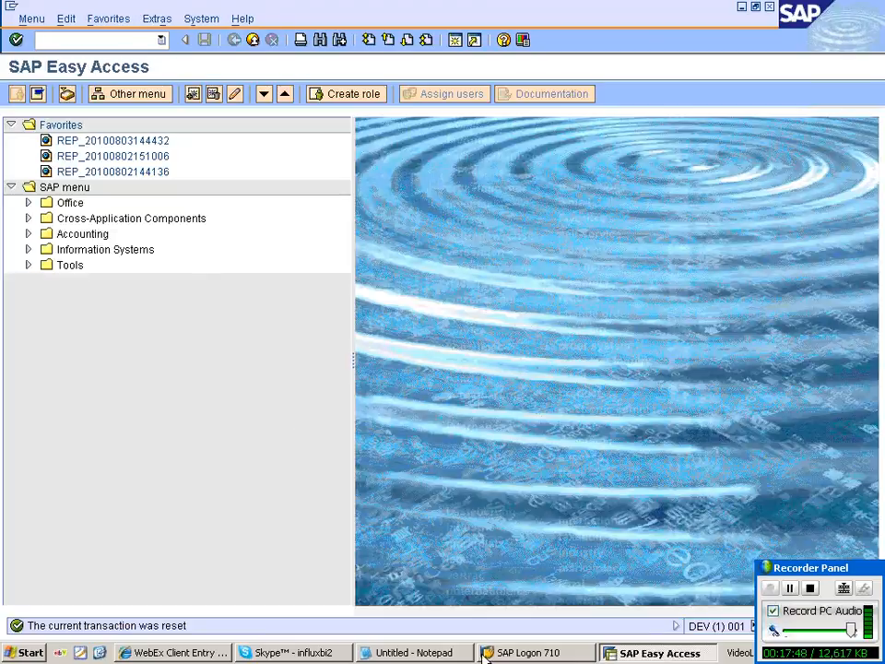
Type the ss----dso----init/delta----icube flow line at the end of the Notepad notes.
click(415, 652)
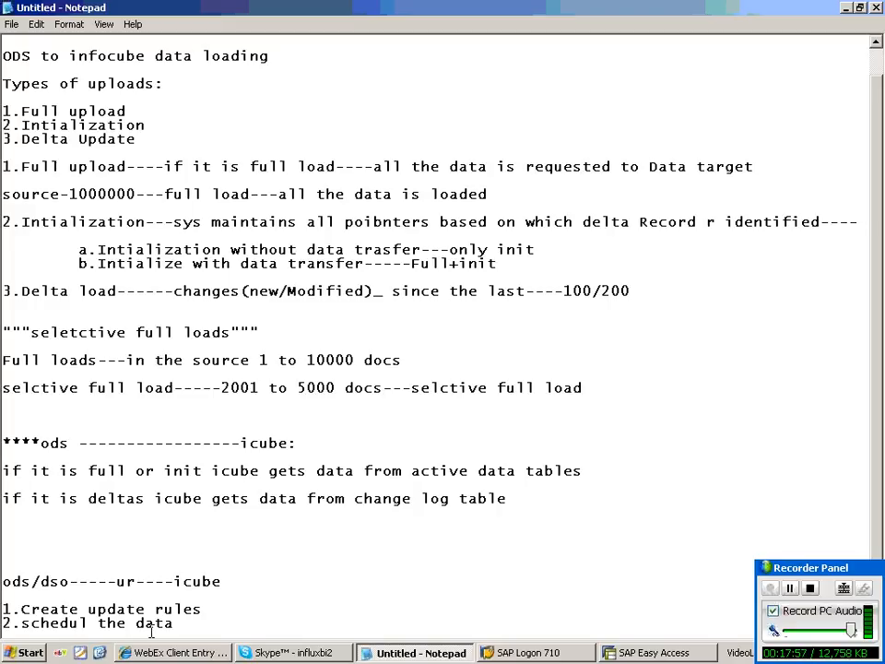
scroll(151, 631, down, 4)
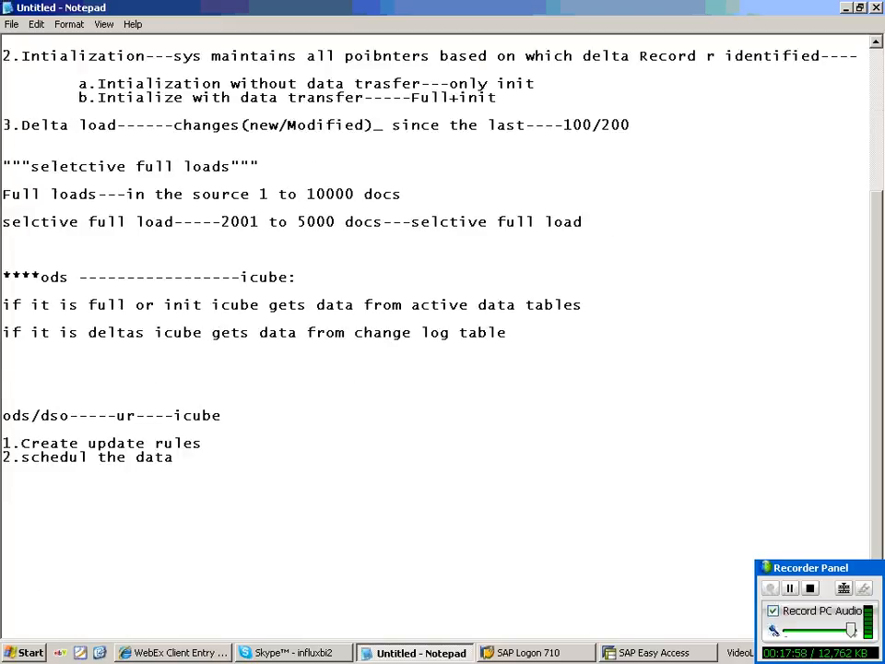
scroll(28, 353, down, 4)
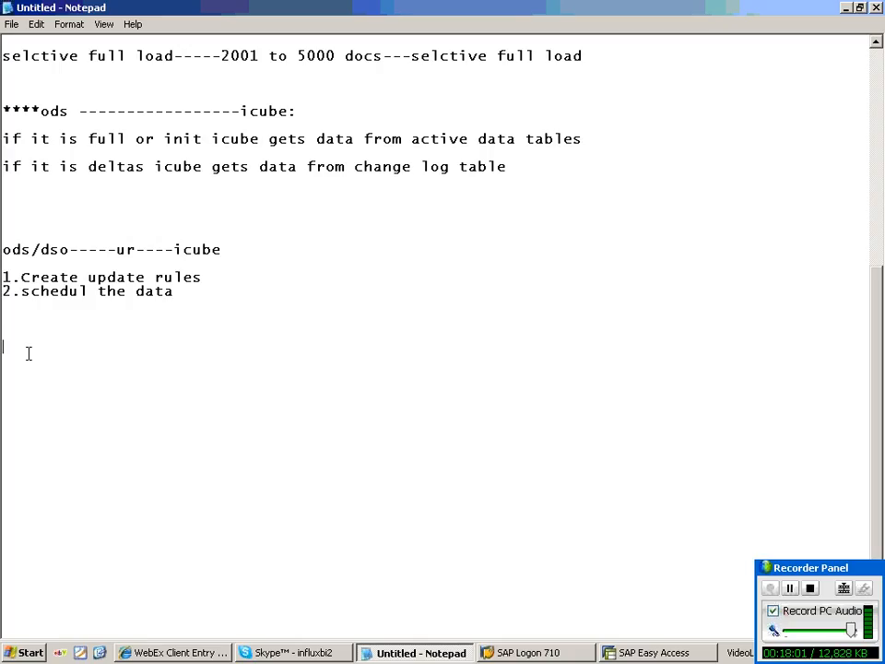
key(BackSpace)
text(ss----)
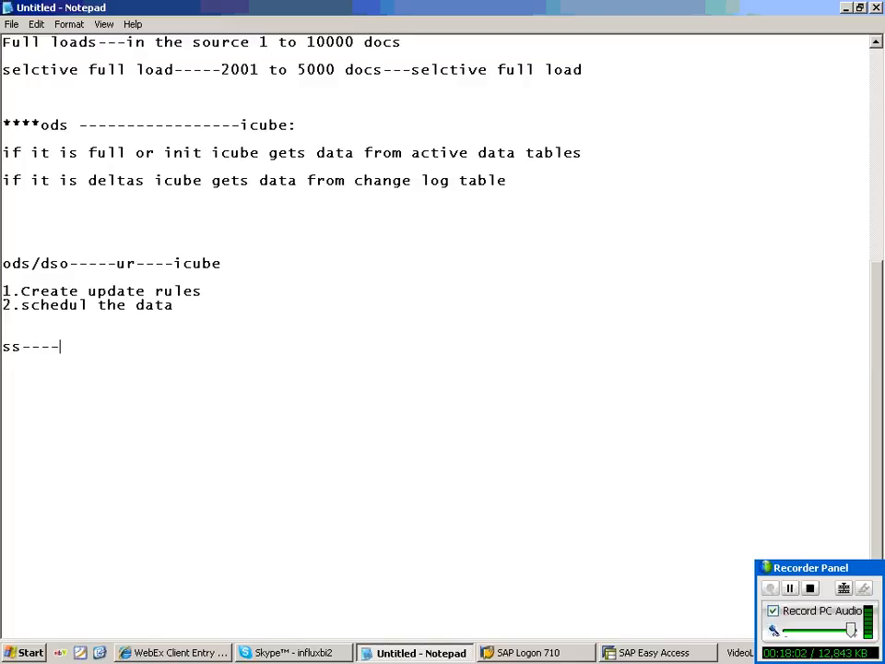
text(dso--------------icube)
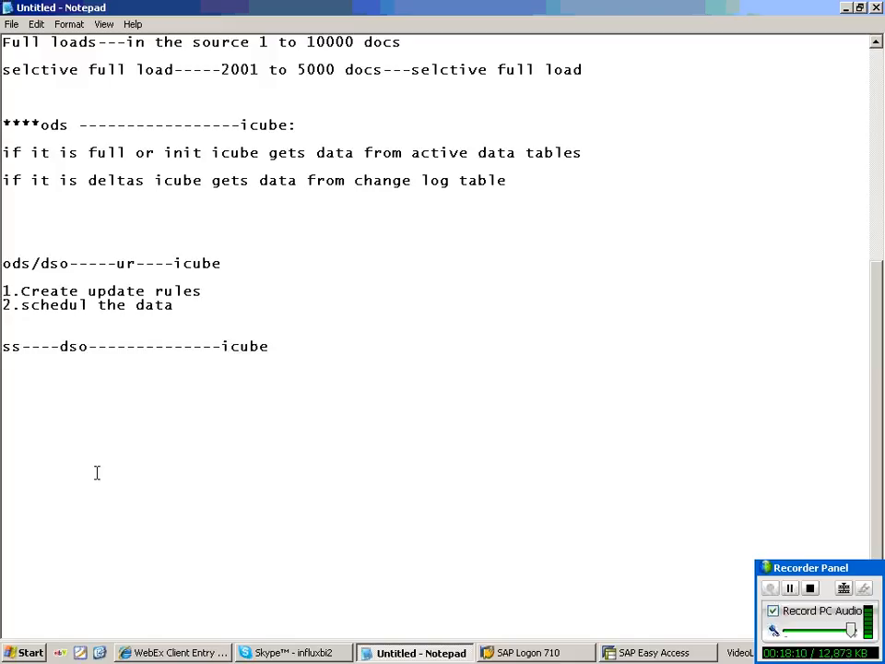
text(in)
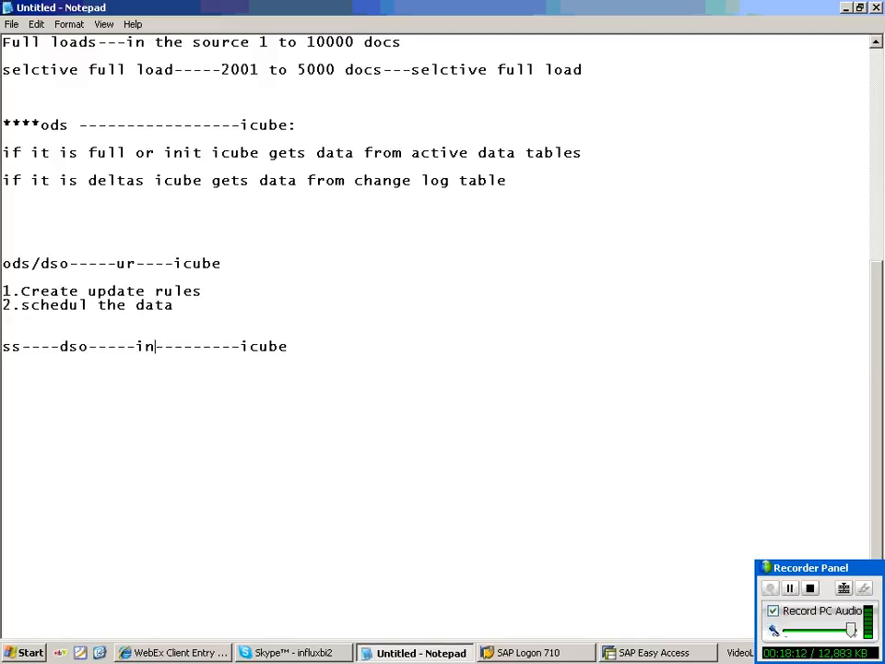
text(it)
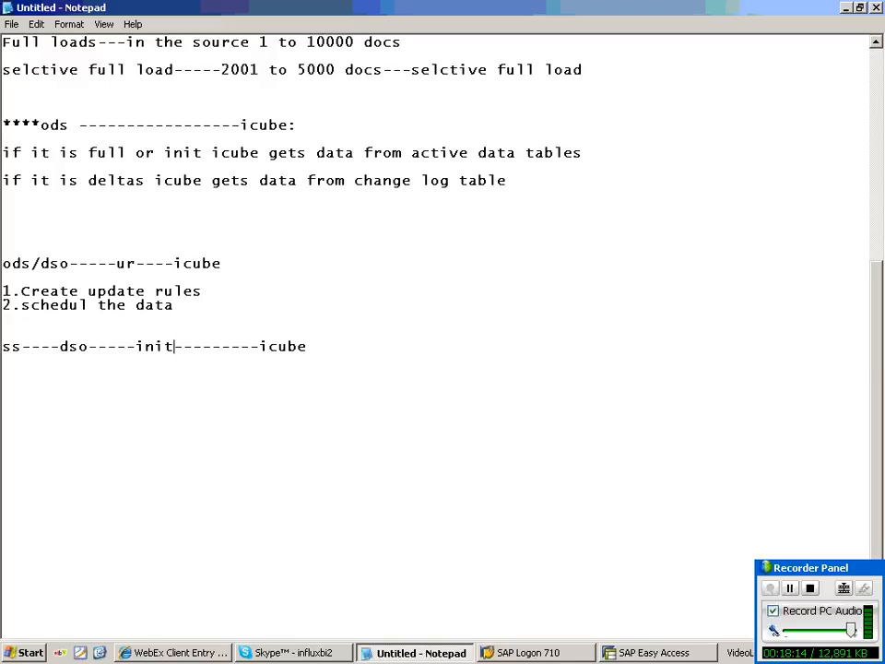
text(/delta)
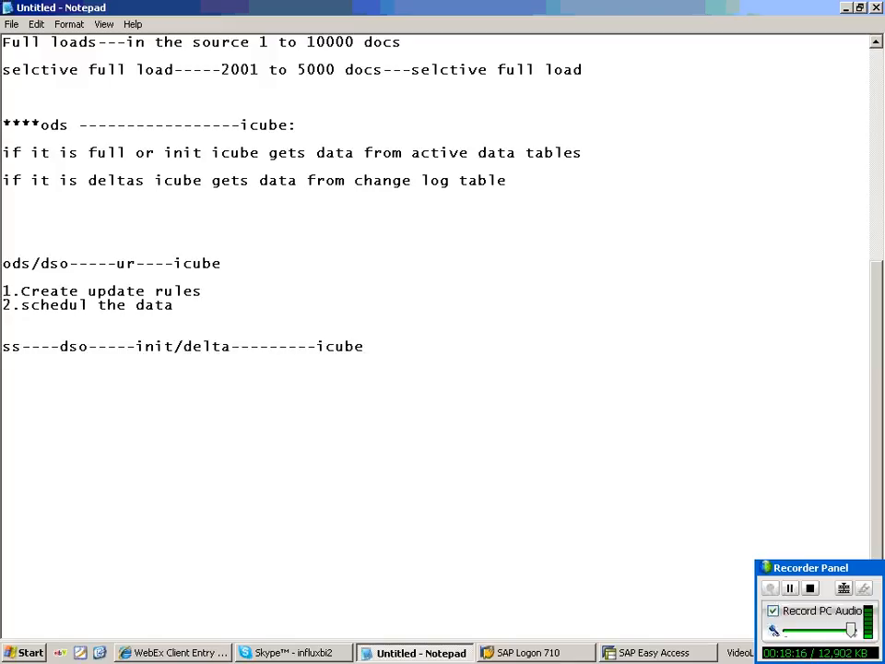
Highlight the dso part of the new flow line, then minimize Notepad.
drag(89, 346, 63, 349)
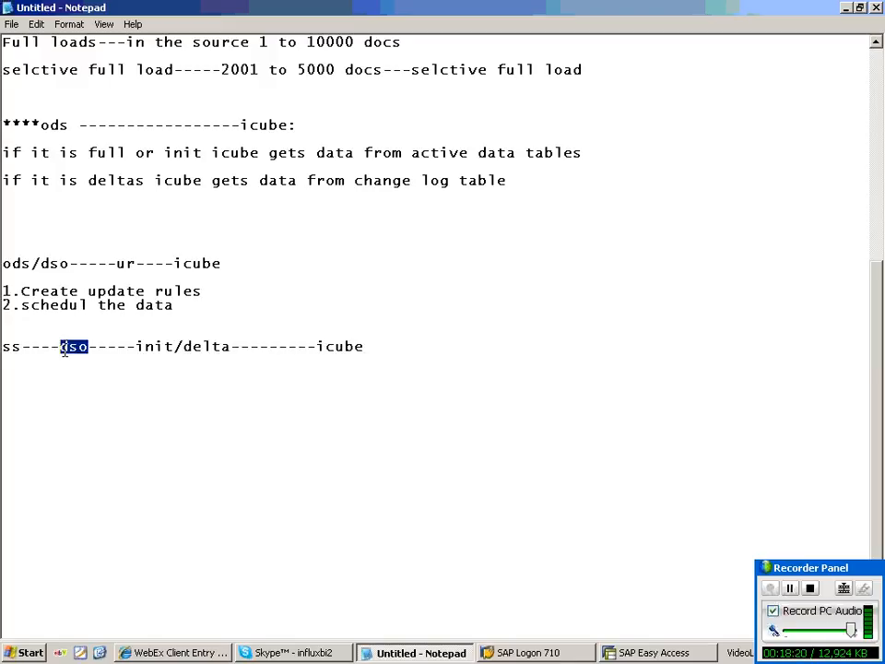
click(4, 360)
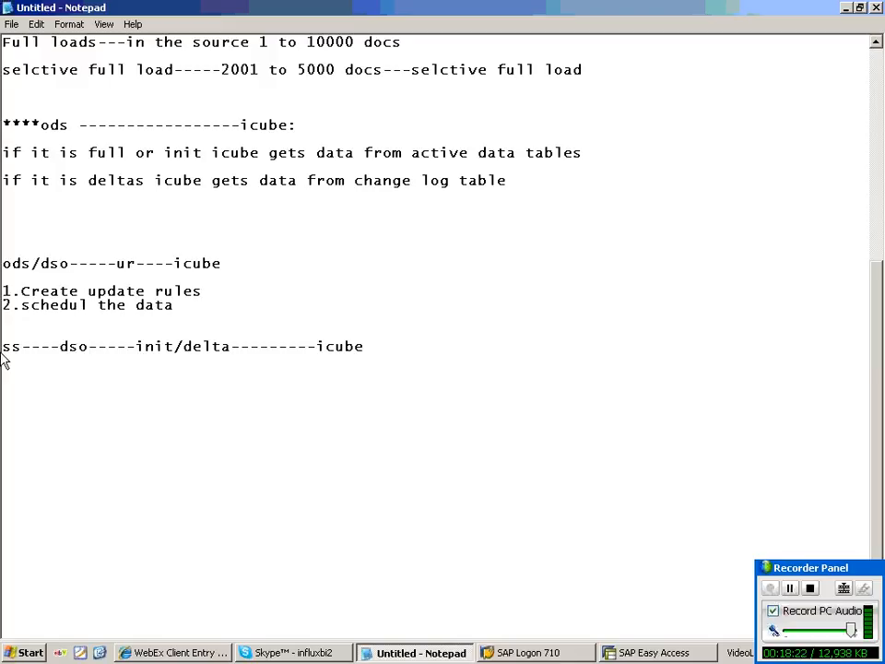
double_click(58, 346)
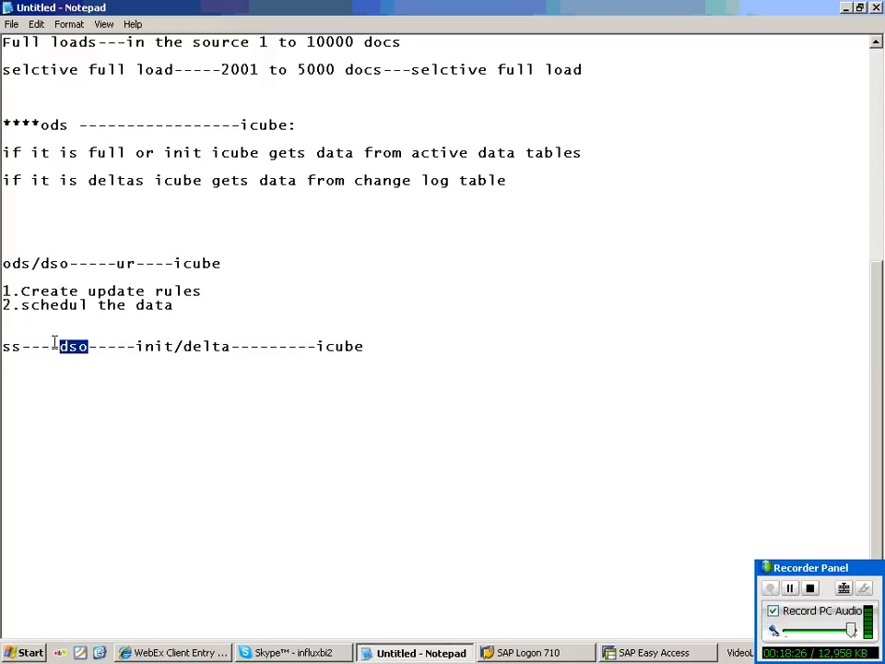
drag(97, 347, 302, 409)
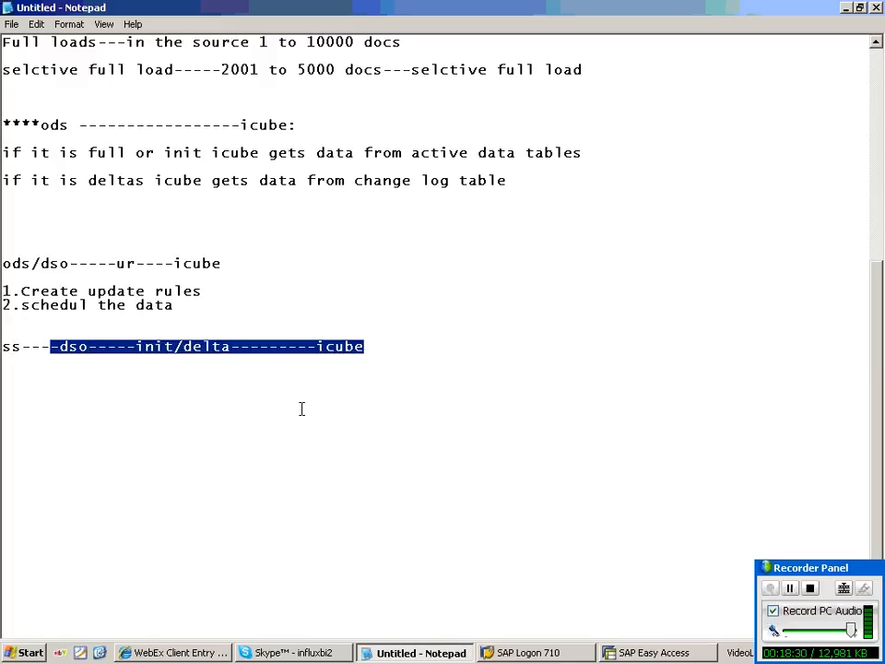
click(848, 9)
Open DSO_D1.csv from the D:\SRI_REC folder in Excel.
click(145, 654)
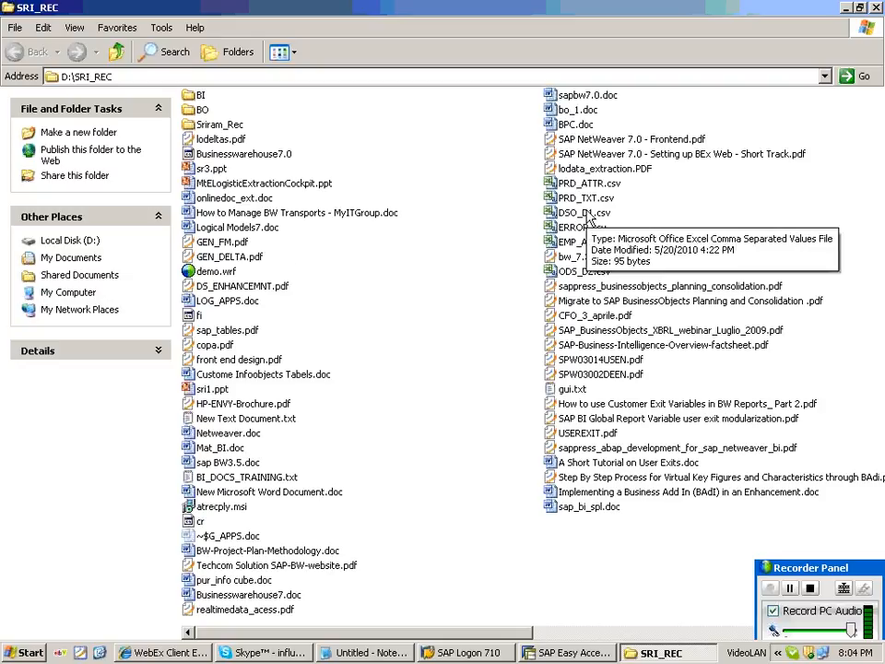
click(587, 216)
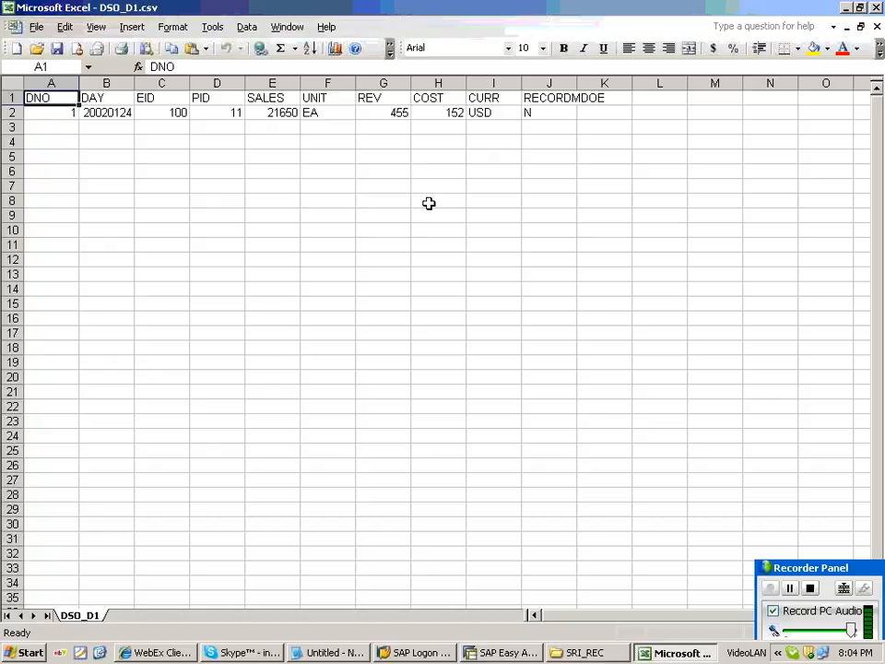
Clear the old record and enter DNO 5, DAY 20010124, EID 400, PID 11, SALES 125.
drag(71, 115, 533, 136)
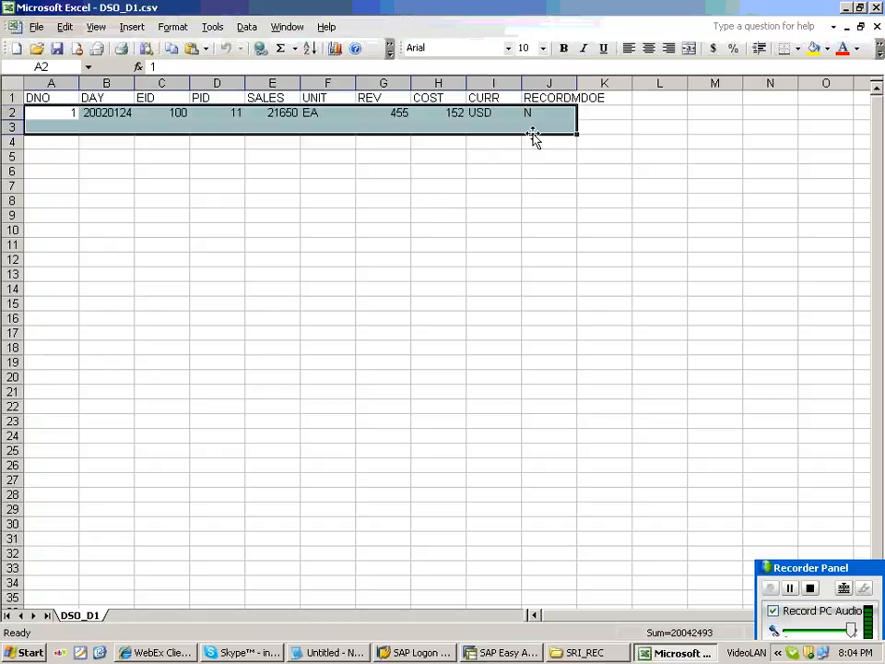
key(Delete)
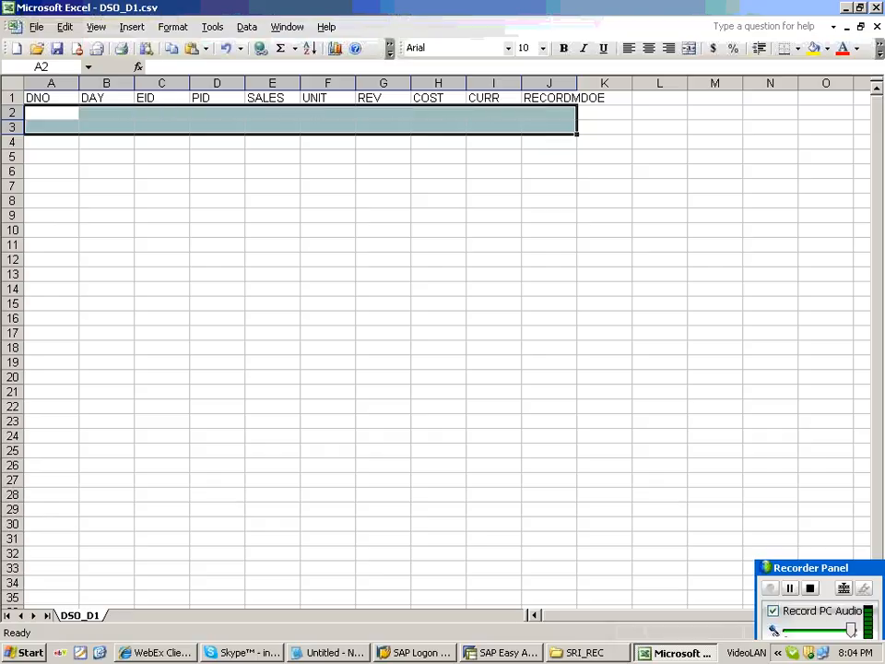
text(5)
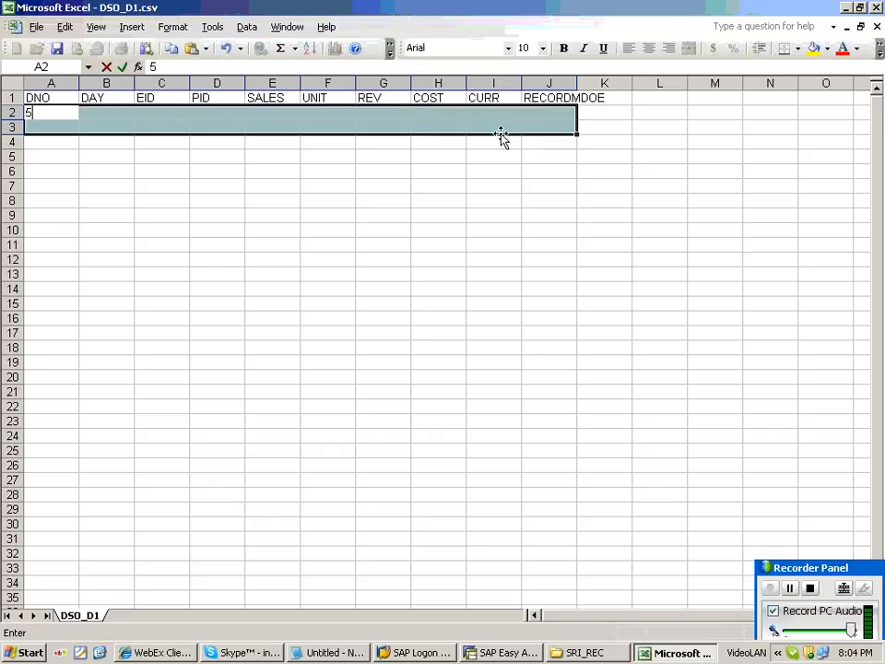
key(Right)
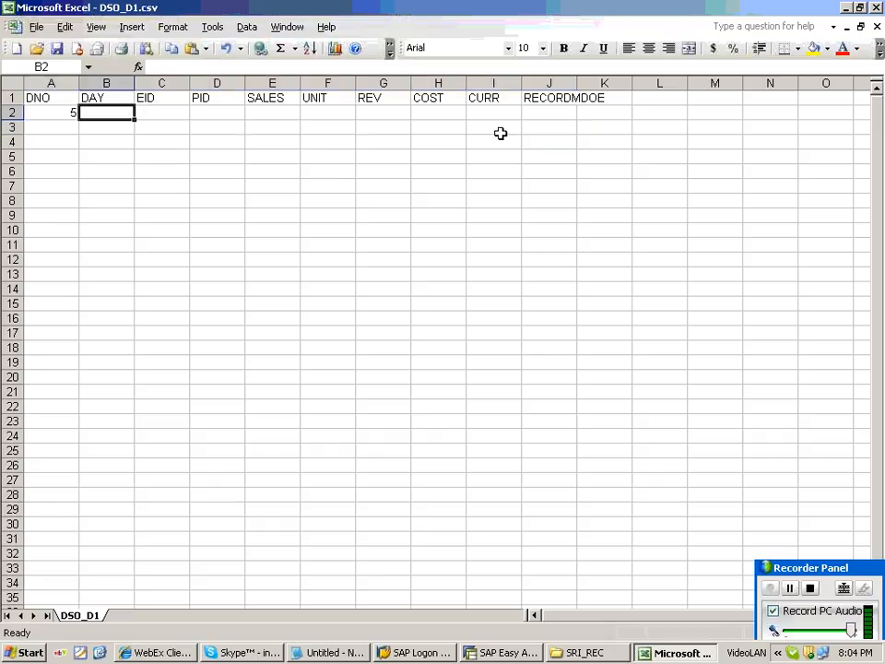
text(2001)
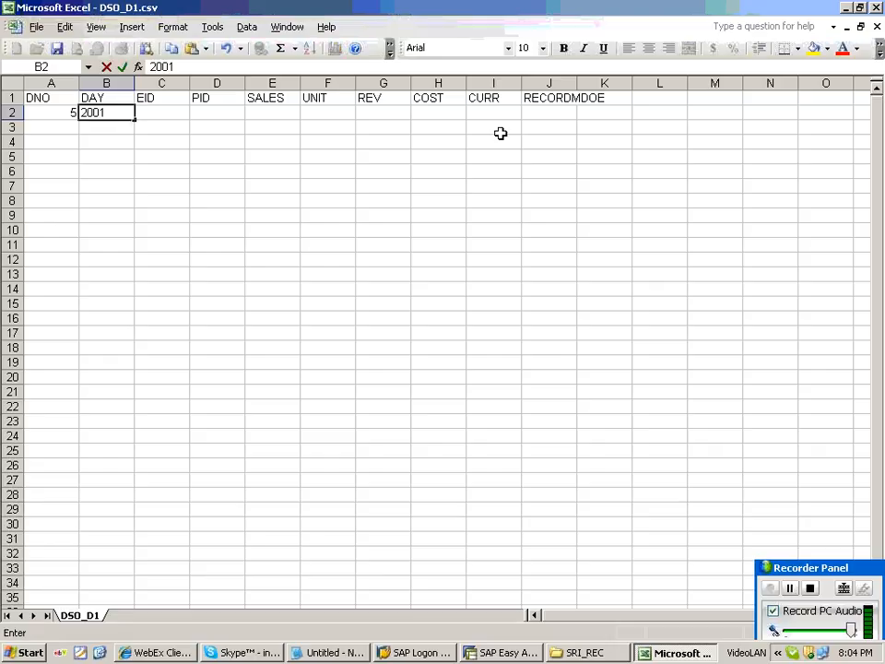
text(01)
text(24)
key(Right)
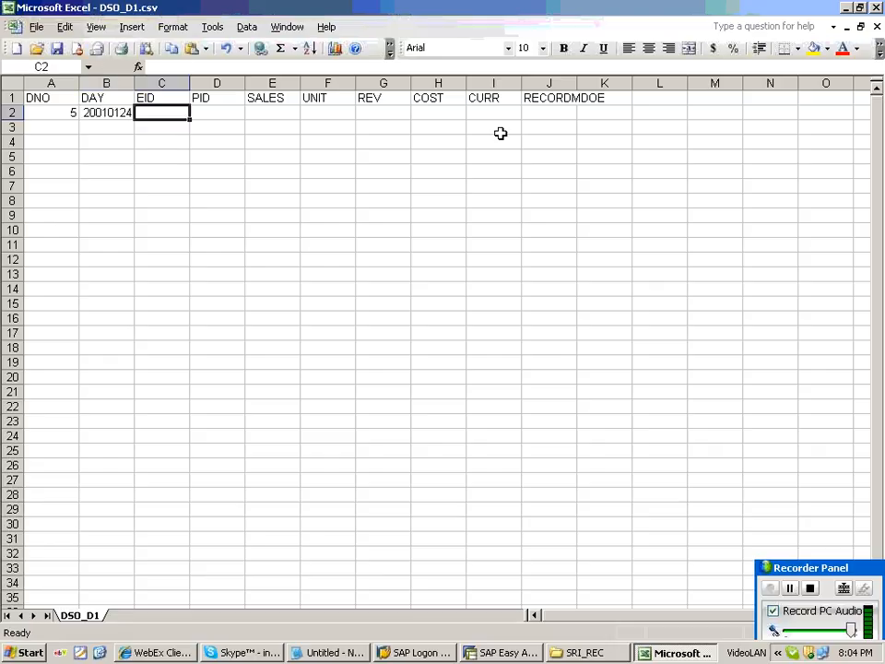
text(400)
key(Right)
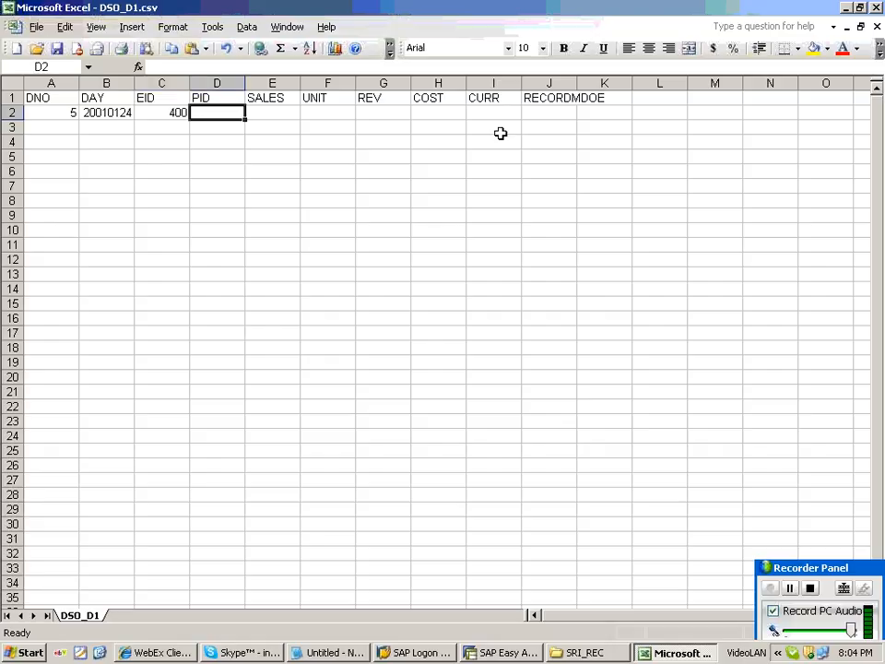
text(11)
key(Right)
text(1)
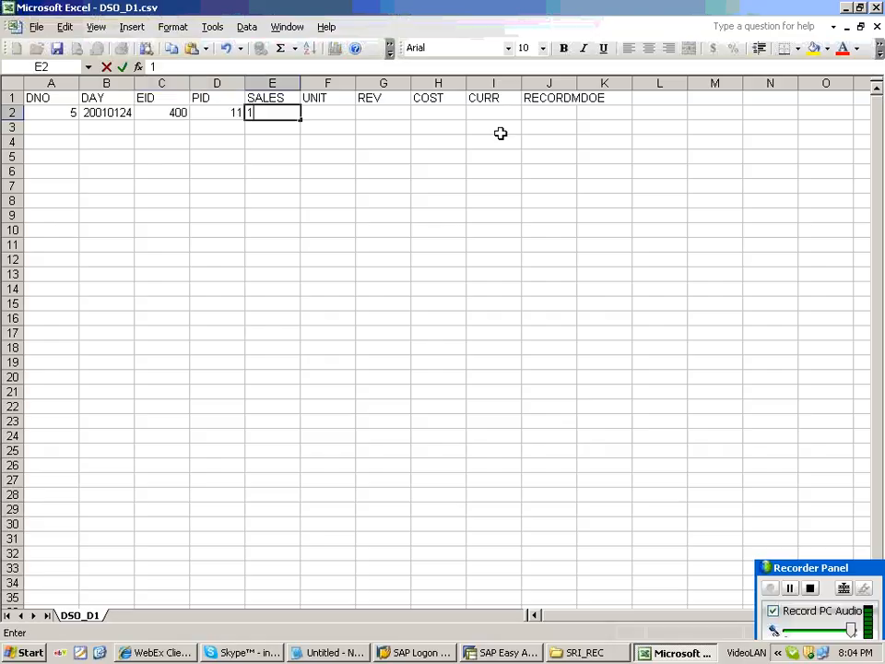
text(25)
key(Right)
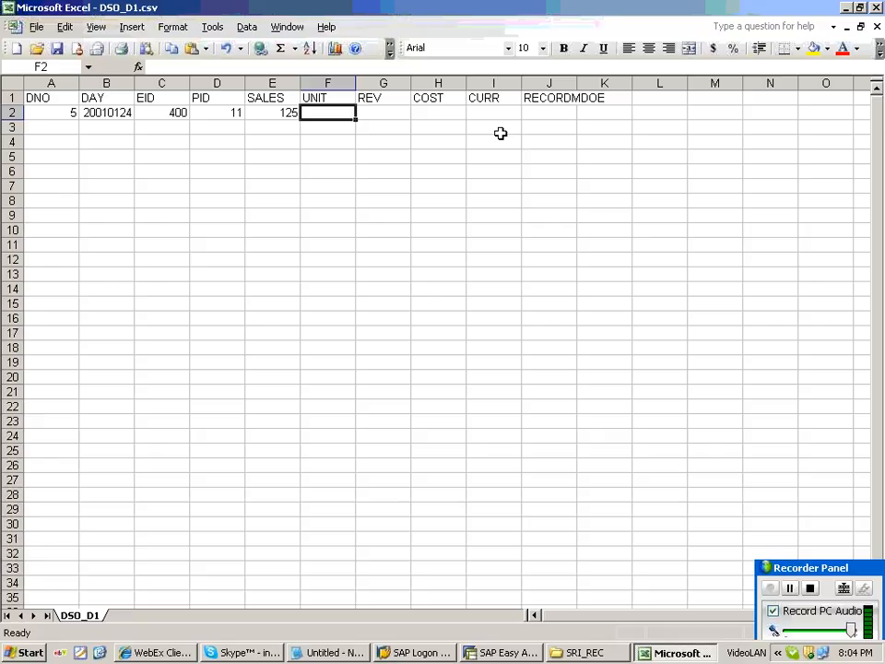
Complete row 2 with UNIT EA, REV 4545, COST 454, currency USD and record mode N.
text(e)
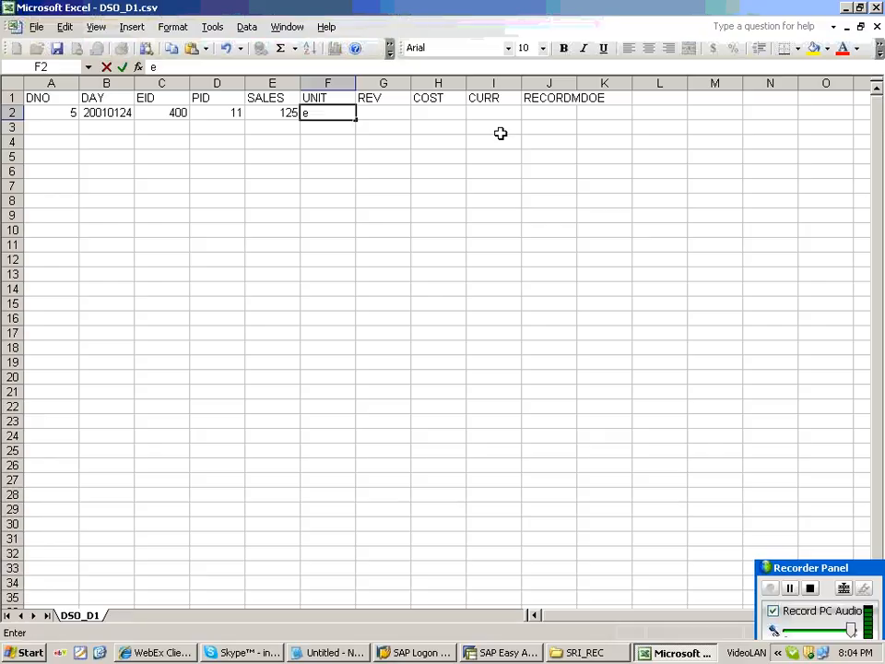
key(BackSpace)
text(EA)
key(Right)
text(4545)
key(Right)
key(Down)
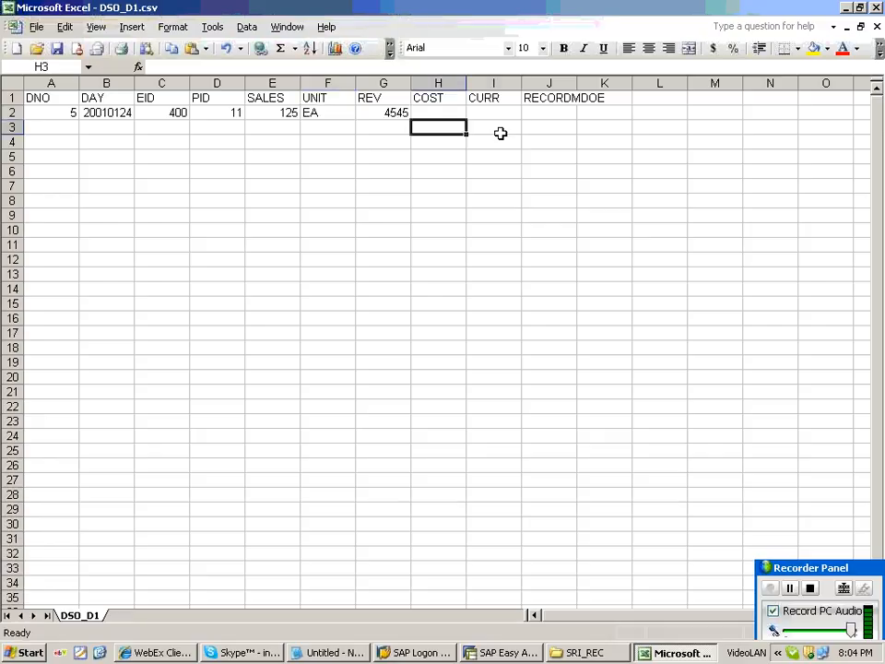
key(Up)
text(454)
key(Right)
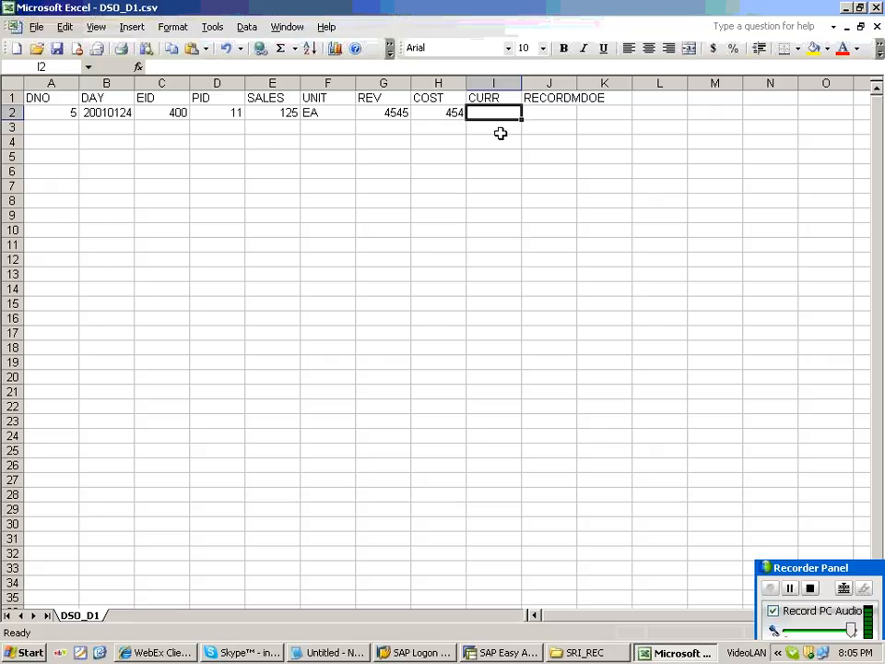
text(USD)
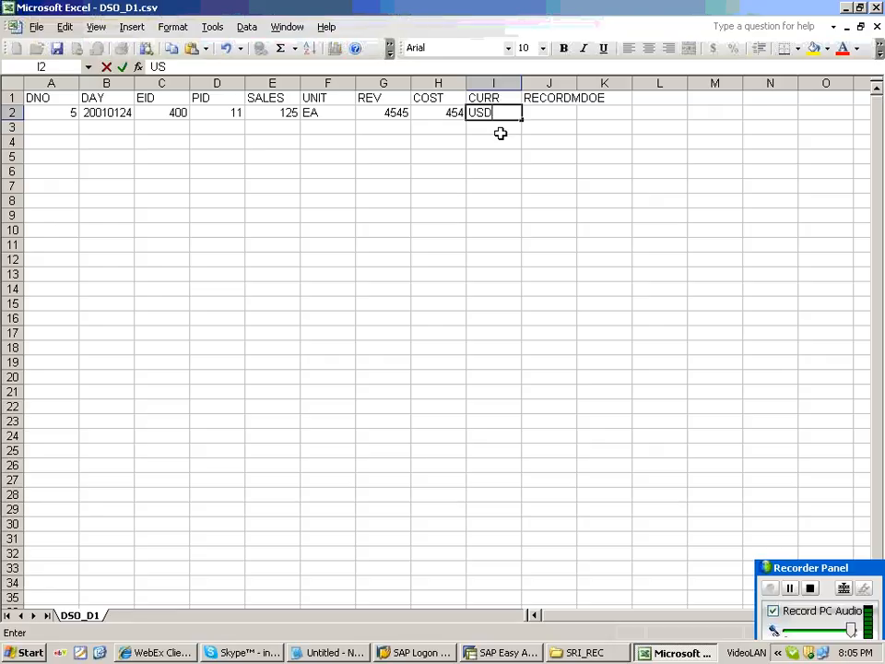
key(Right)
text(N)
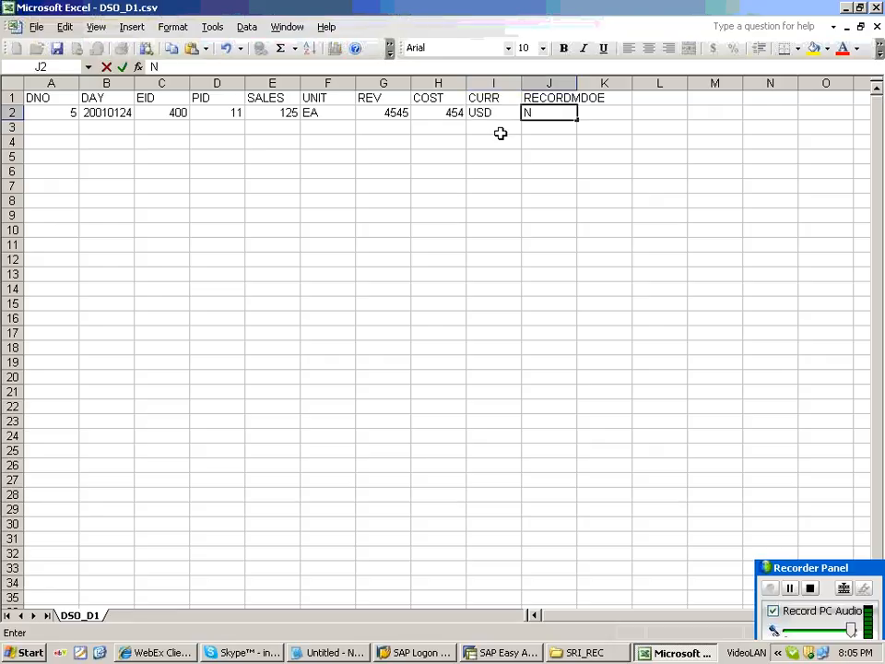
click(57, 48)
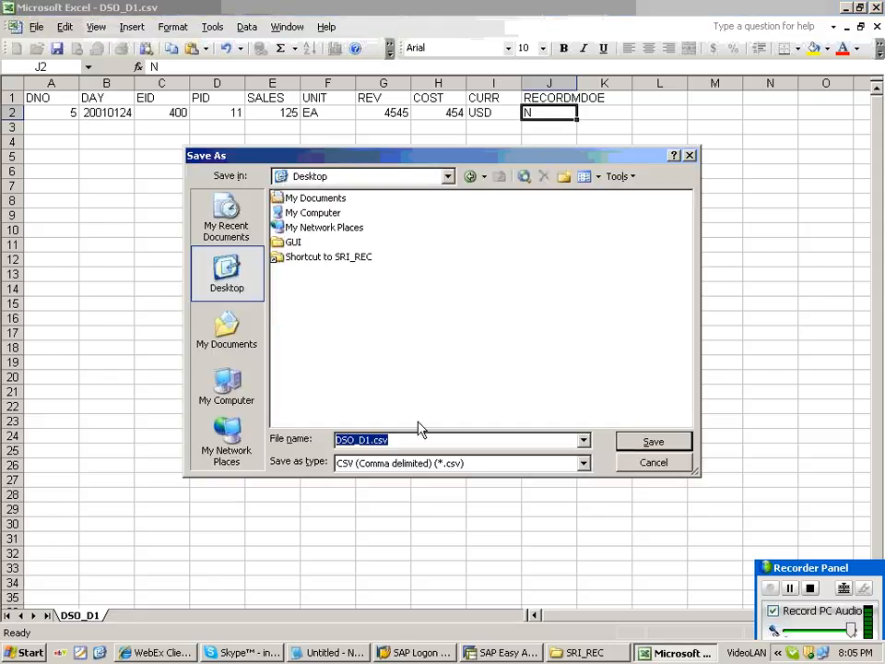
Save the sheet as DSO.csv in CSV format, then close Excel without saving again.
text(DSO)
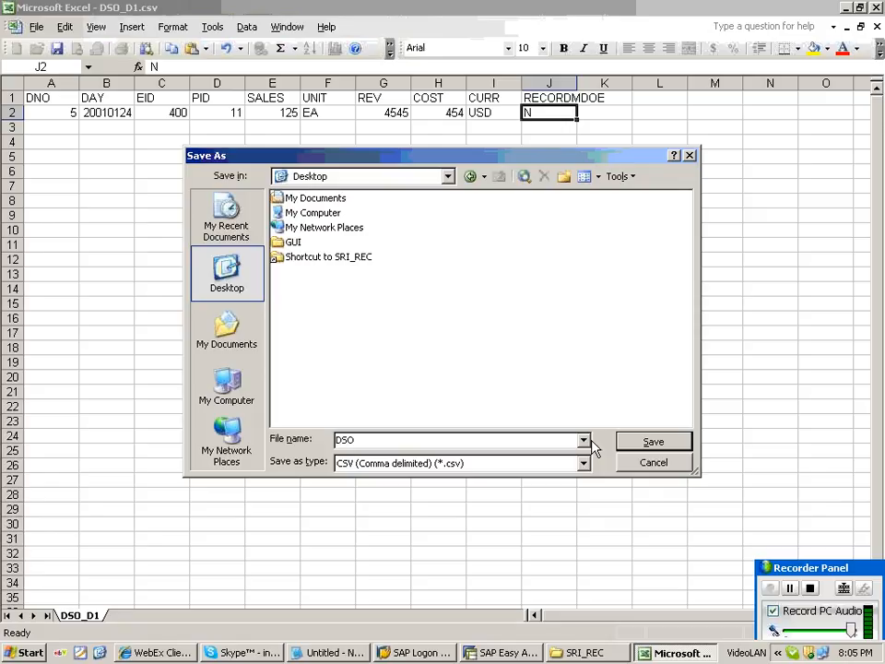
click(651, 442)
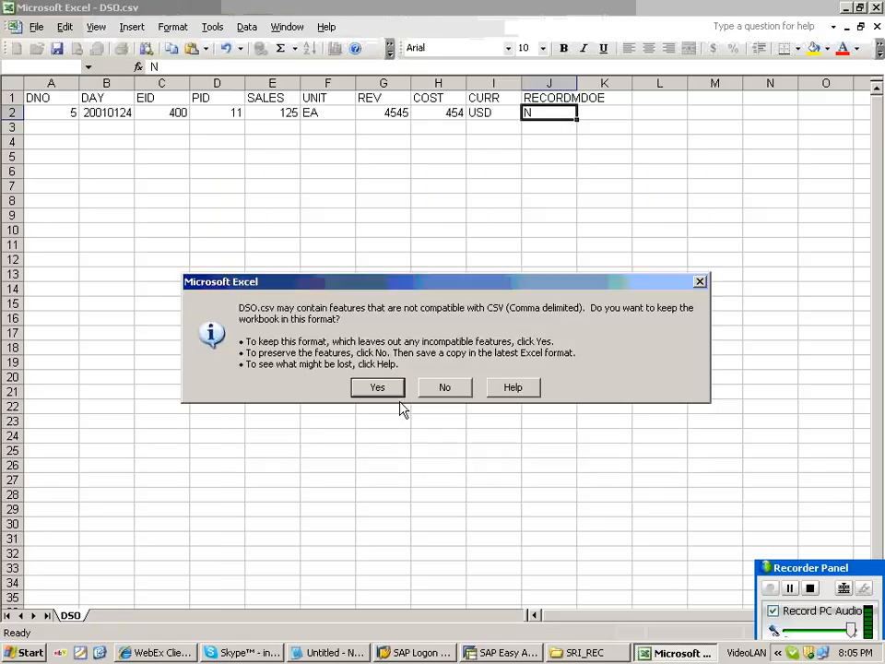
click(445, 388)
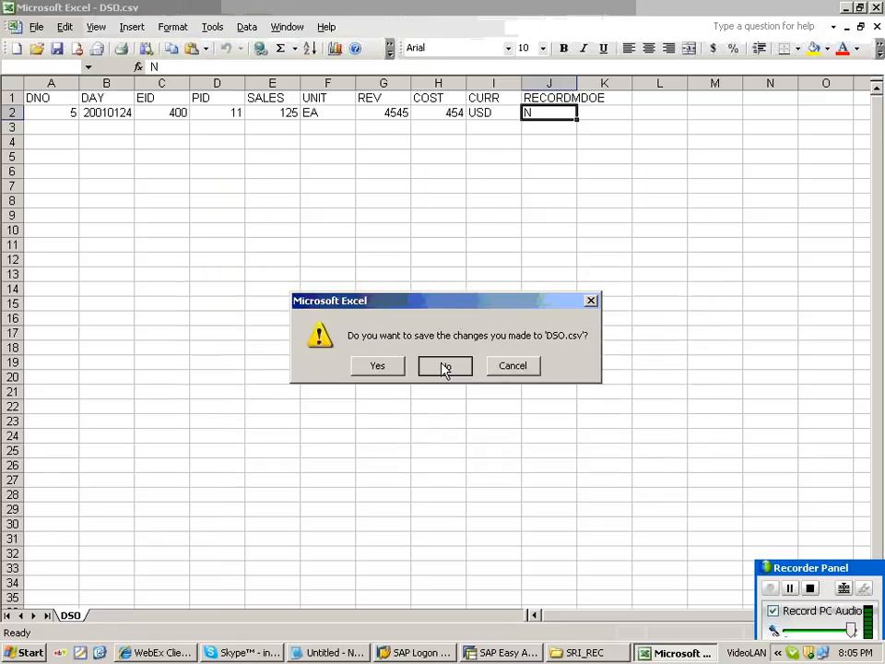
click(445, 367)
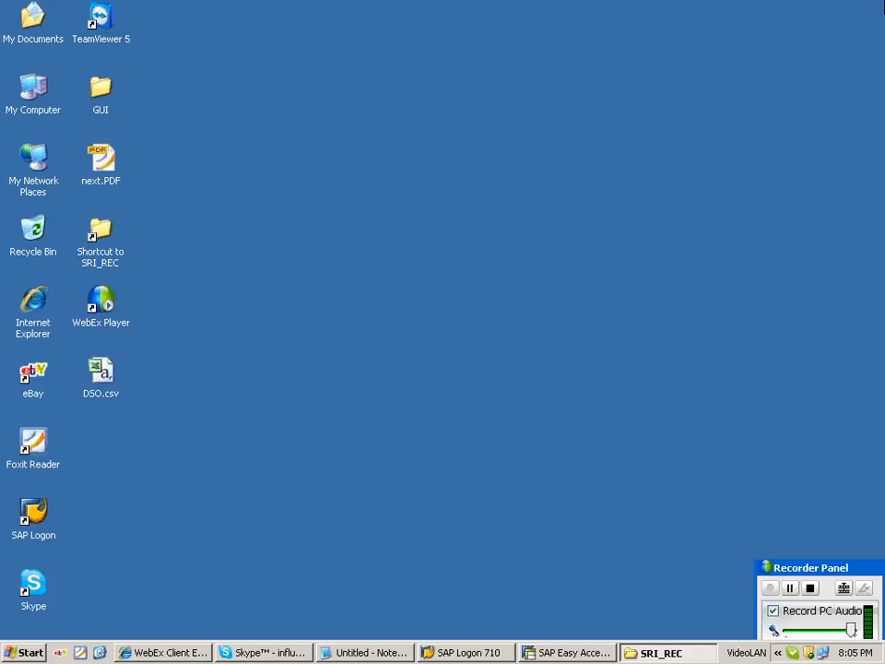
click(565, 652)
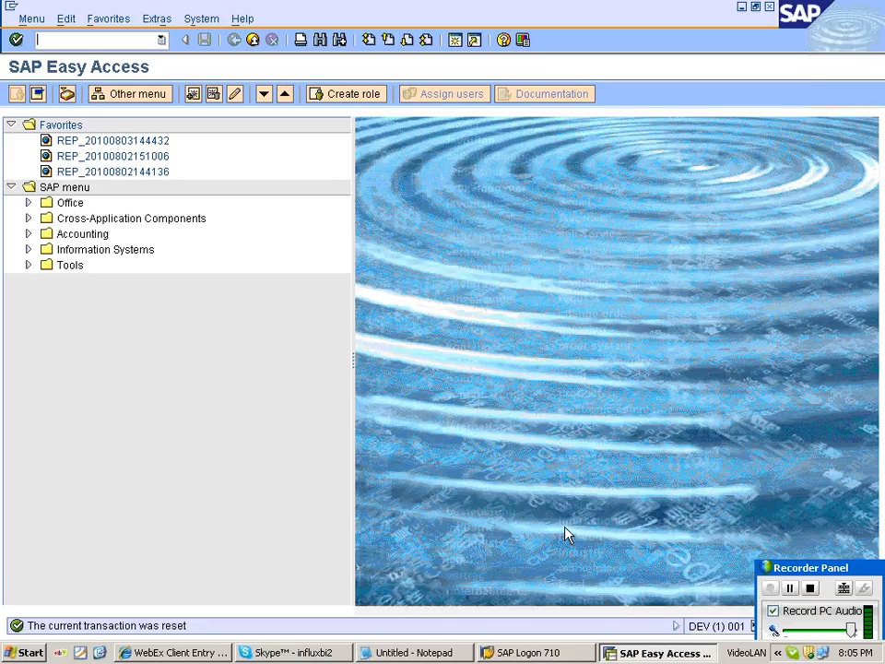
Run RSA1 and open InfoPackage IP_DSO under InfoSource ZIS_DSO_AS.
click(51, 42)
text(rsa1)
key(Return)
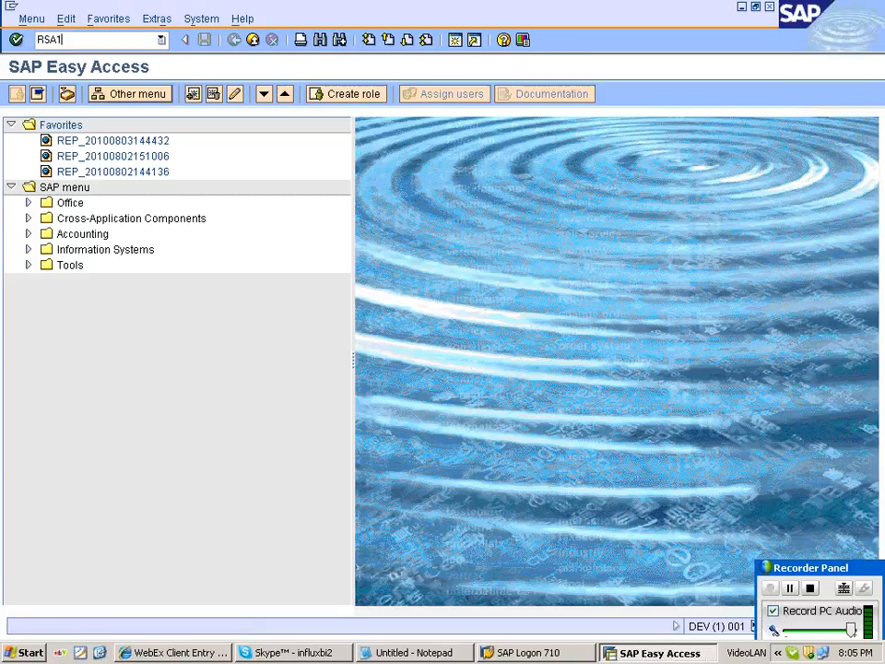
key(Return)
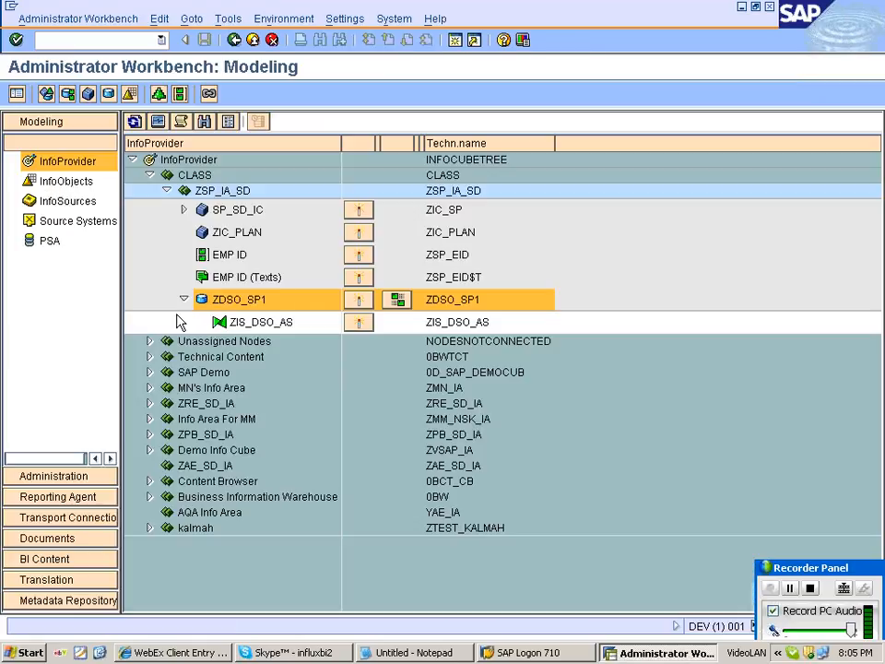
click(445, 325)
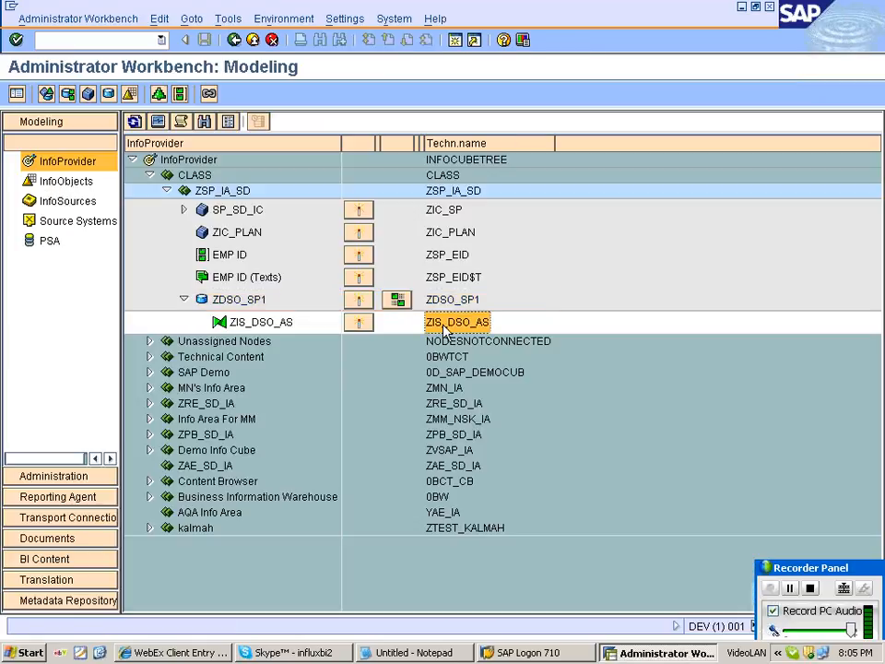
click(55, 200)
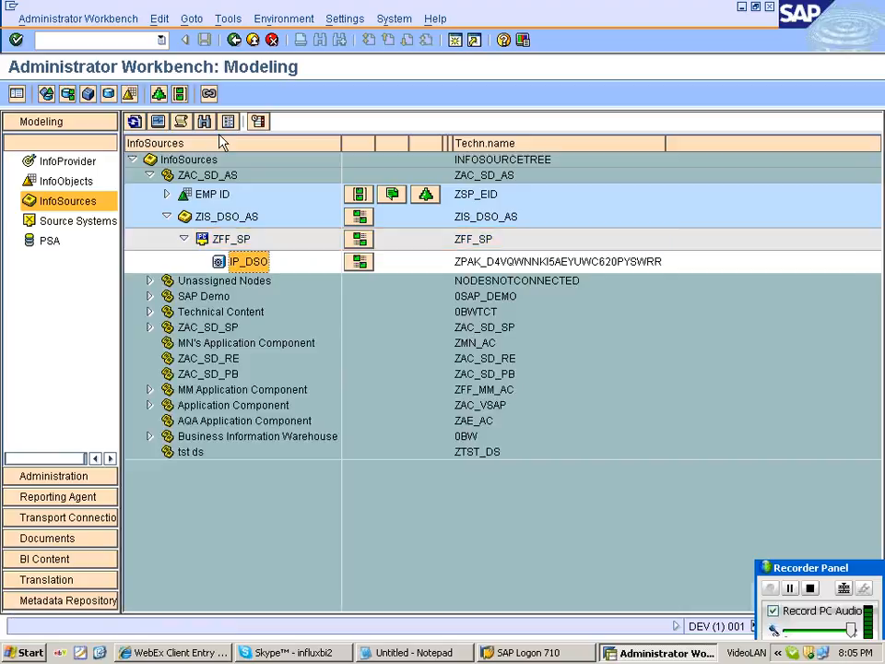
click(63, 161)
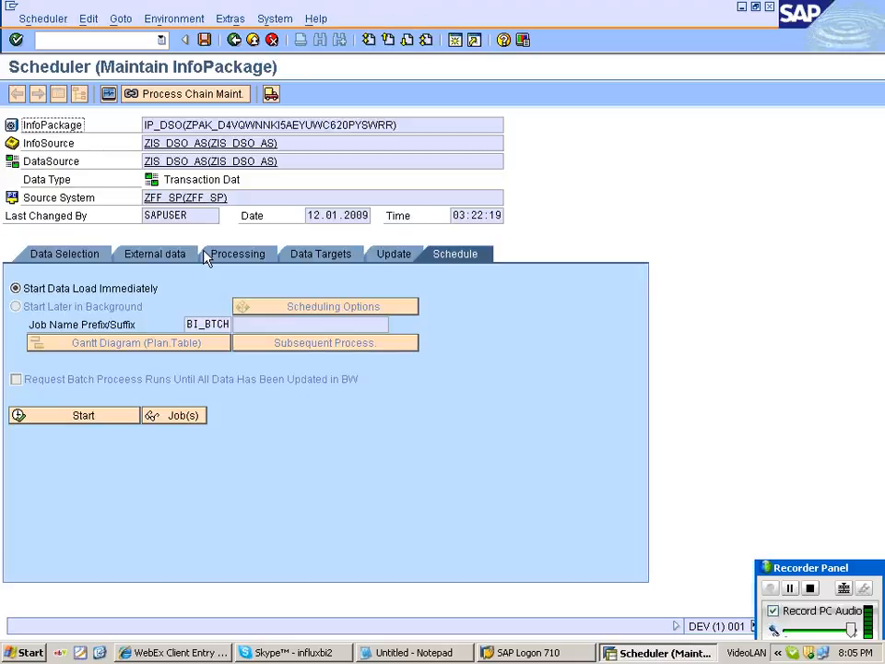
Select Desktop\DSO.csv as IP_DSO's external data file and start the load immediately.
click(184, 255)
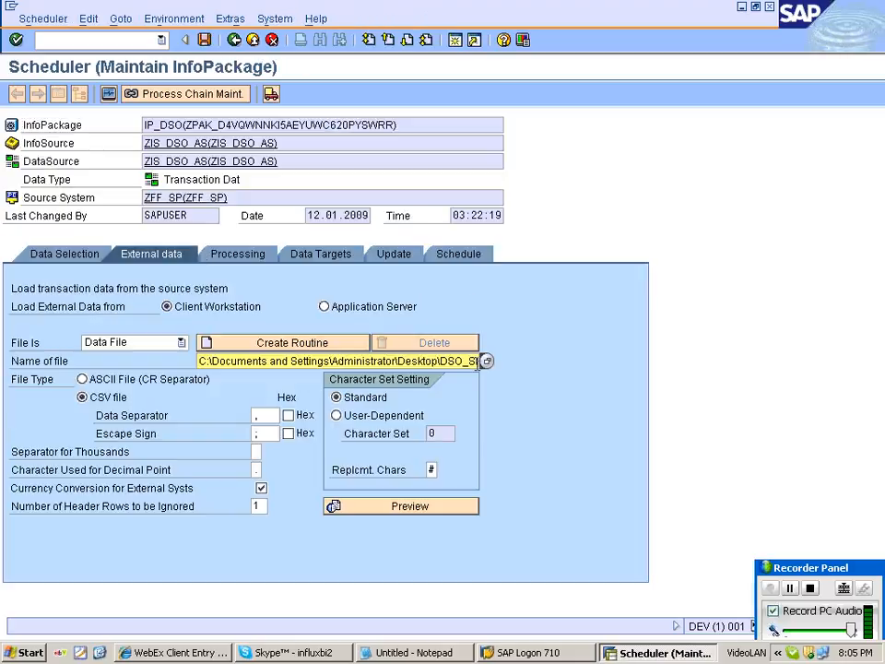
click(485, 361)
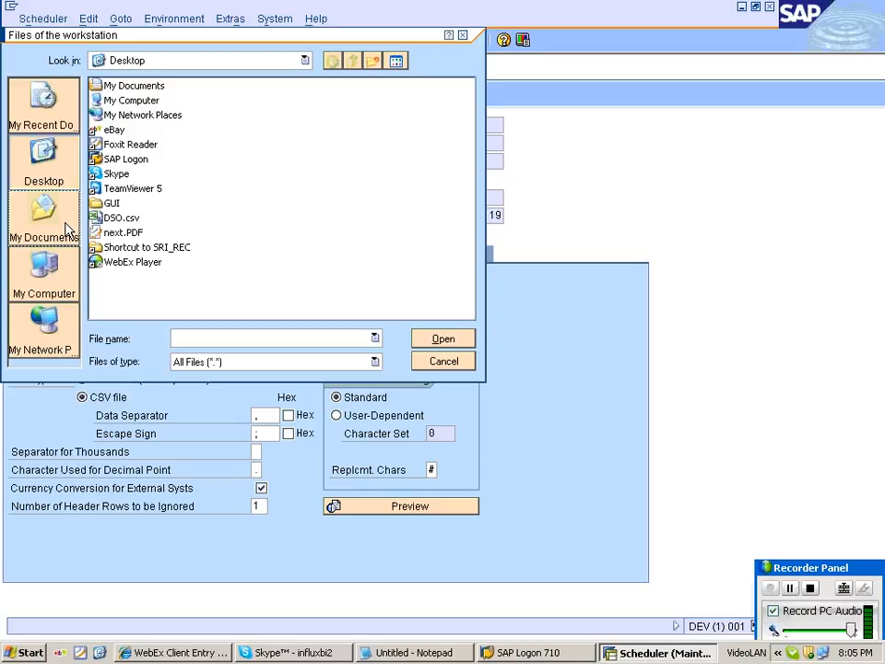
click(443, 362)
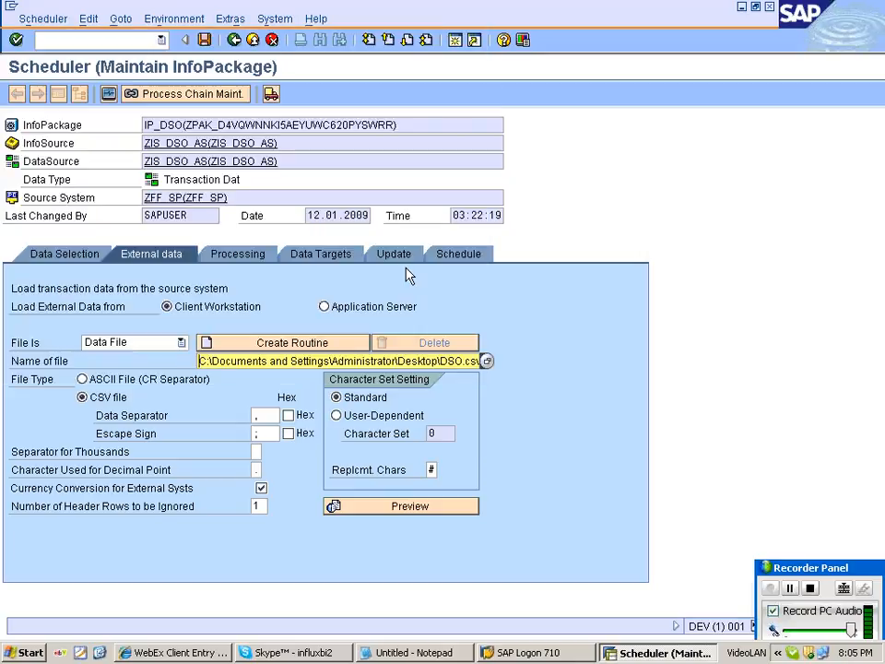
click(400, 250)
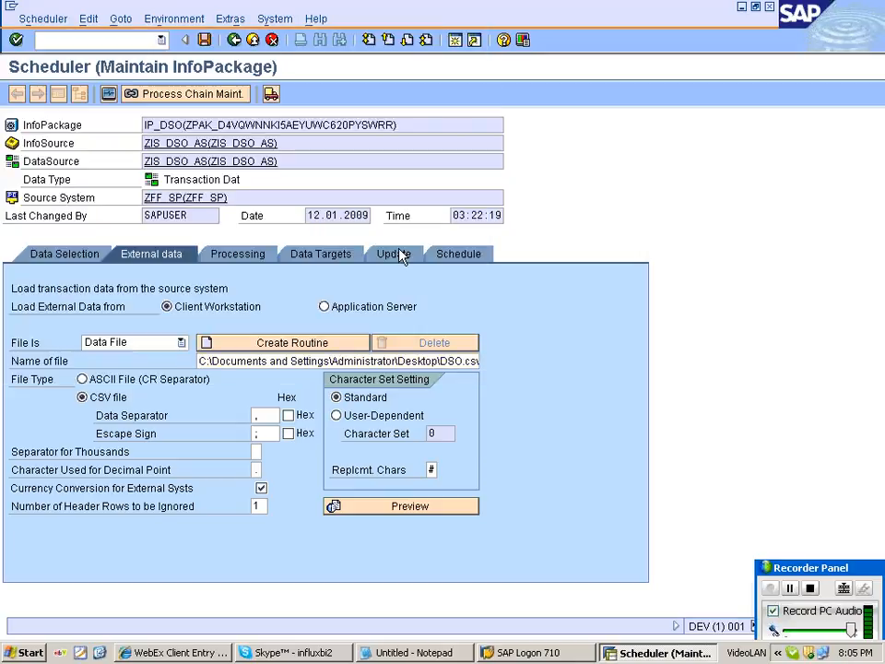
click(456, 254)
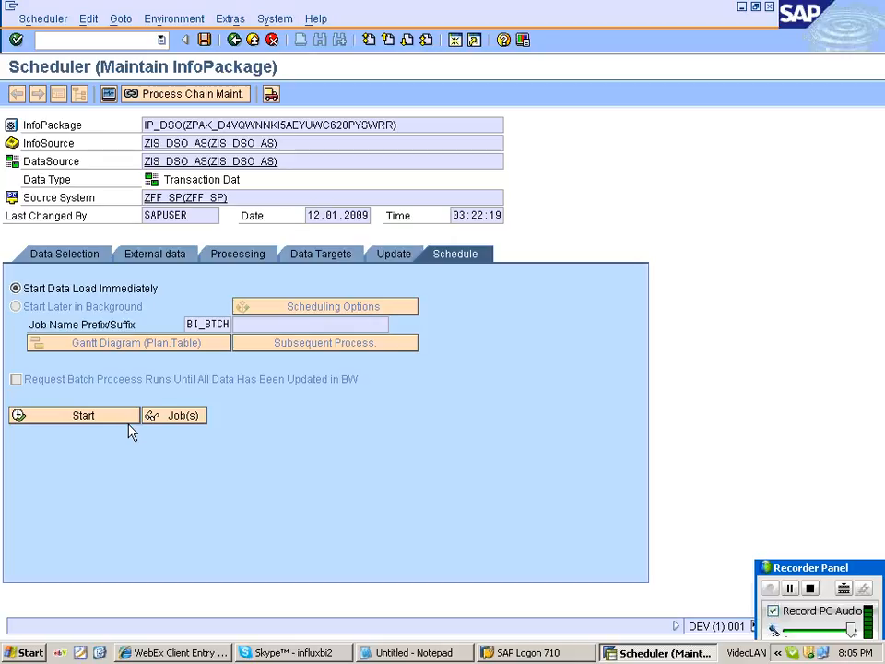
click(130, 424)
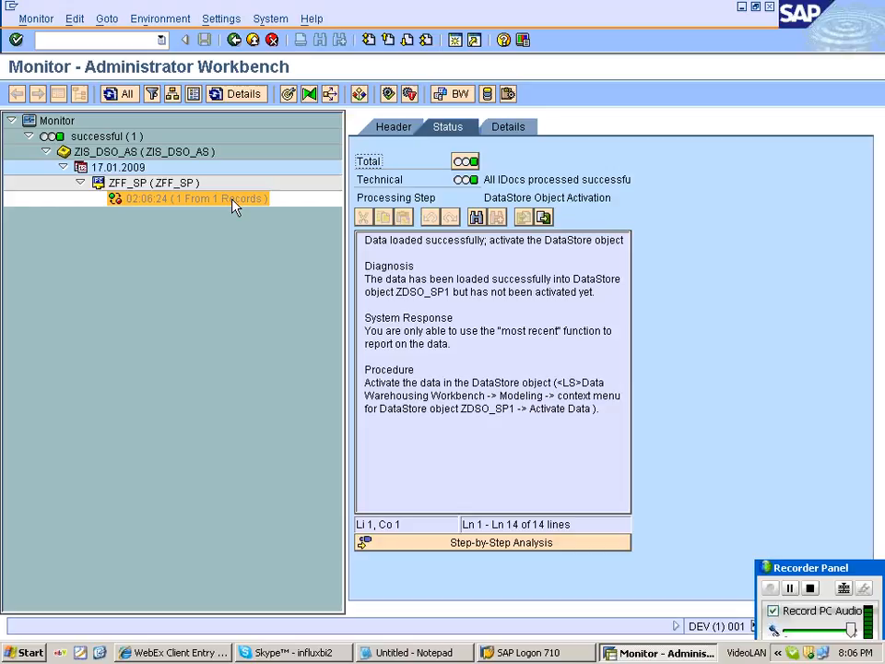
After the 1-of-1 record load succeeds, open administration of DataStore object ZDSO_SP1.
click(288, 100)
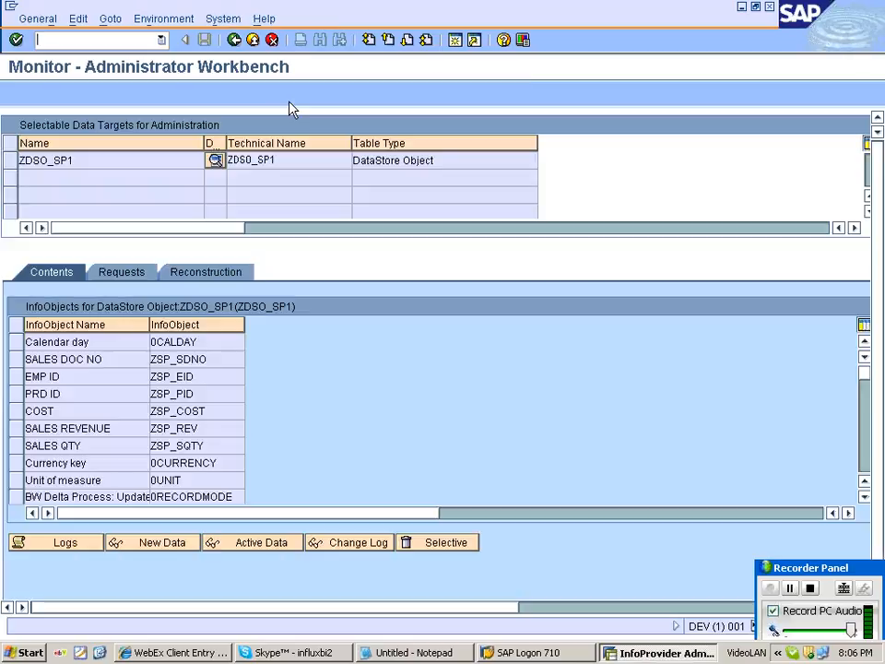
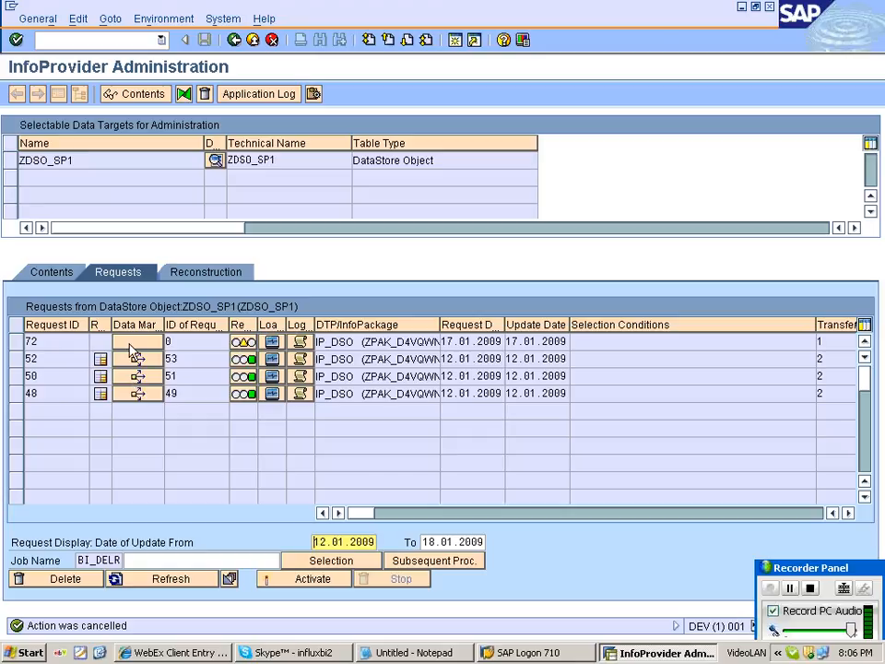
Leave request 72's quality status unchanged, then schedule its activation in ZDSO_SP1 and refresh the status.
click(244, 342)
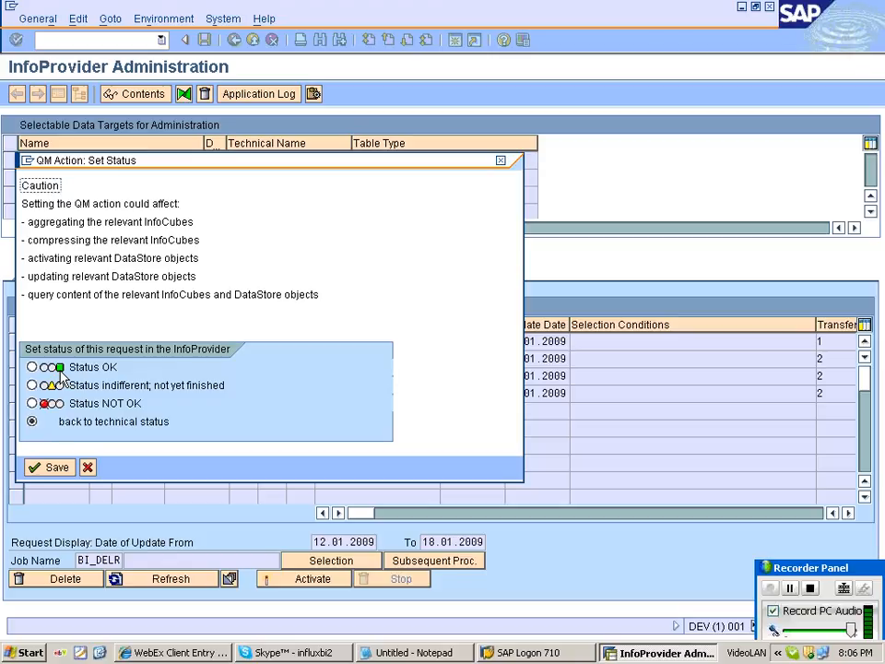
key(Escape)
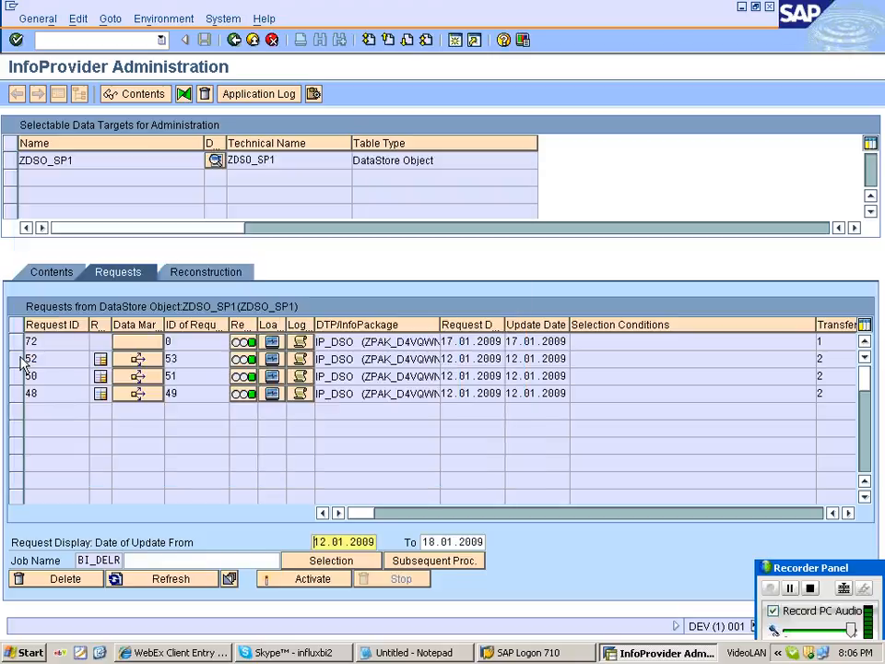
click(15, 342)
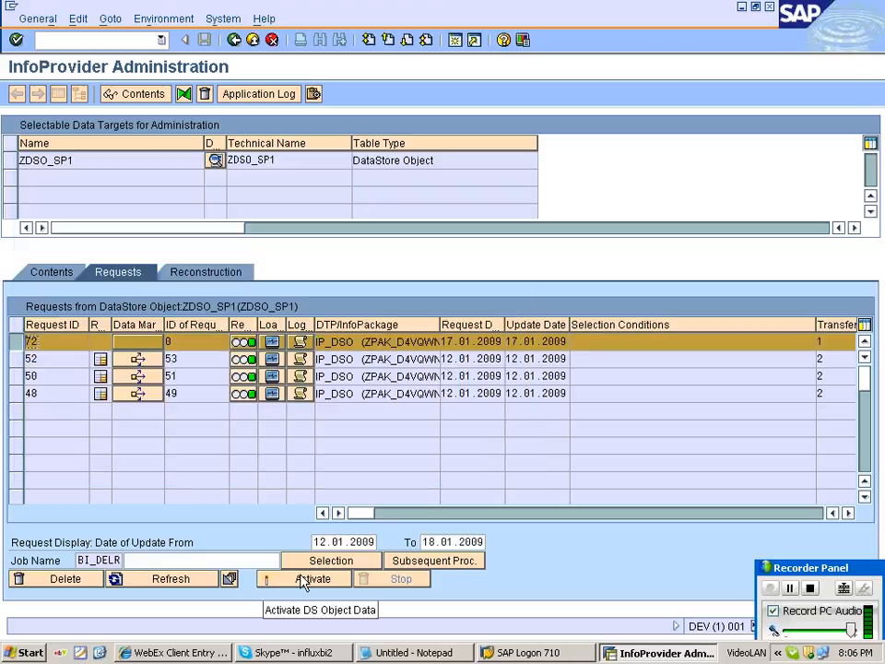
click(302, 581)
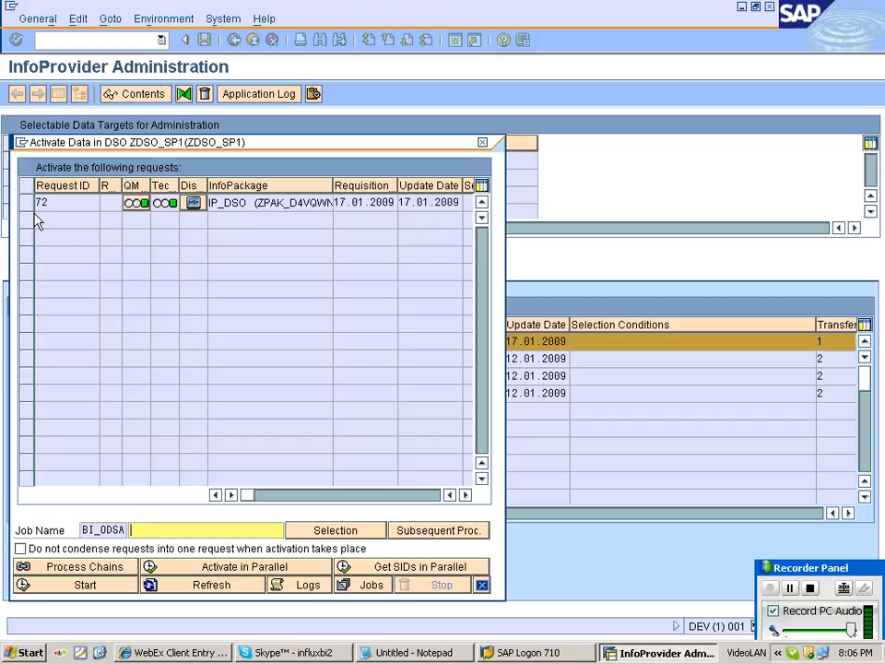
click(27, 203)
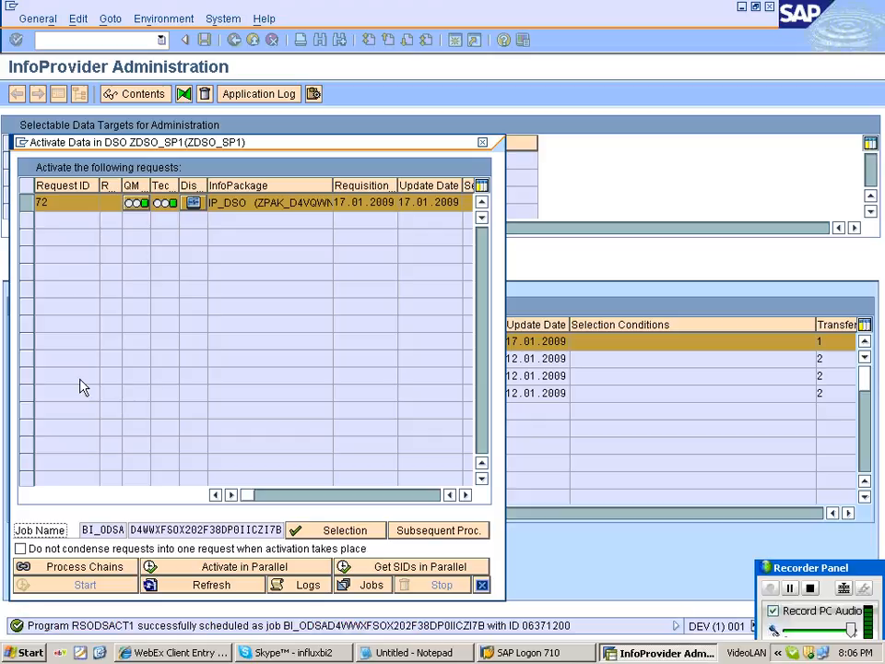
click(231, 586)
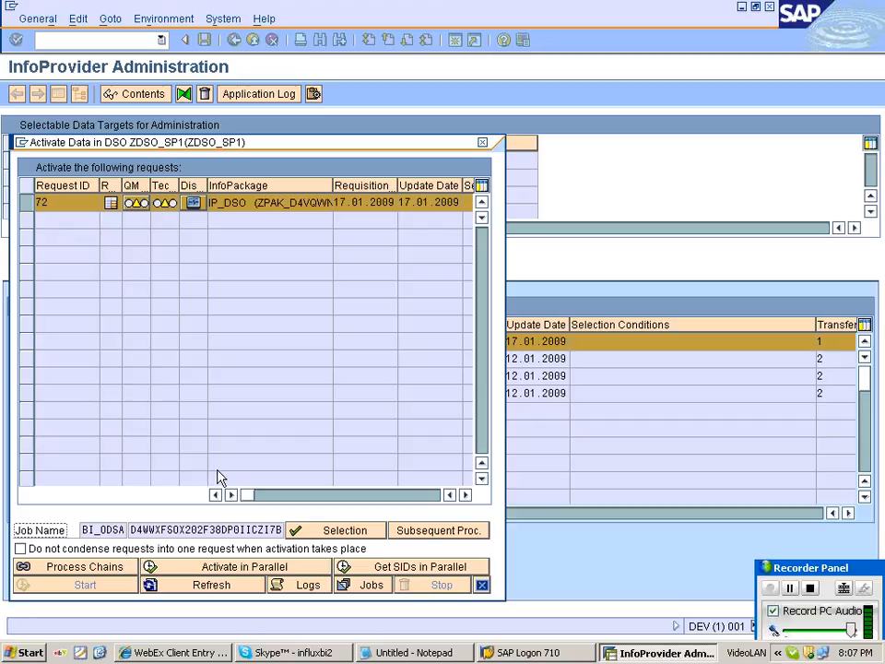
click(215, 467)
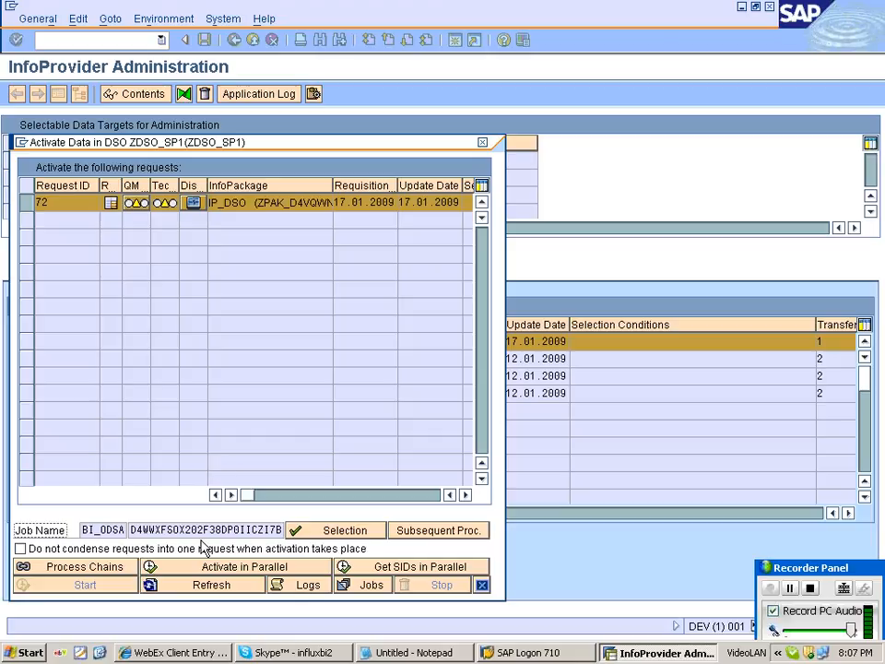
click(200, 583)
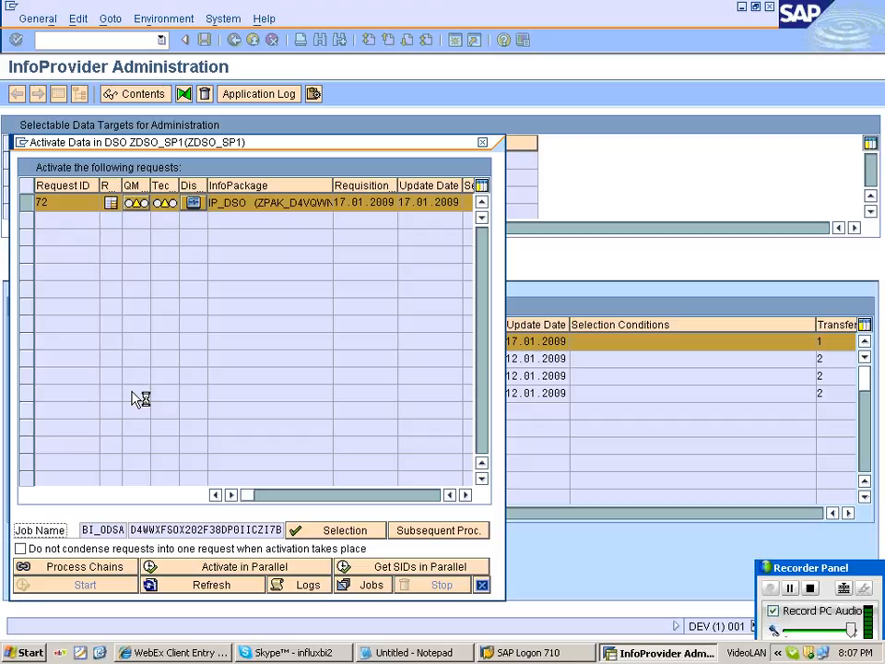
click(195, 589)
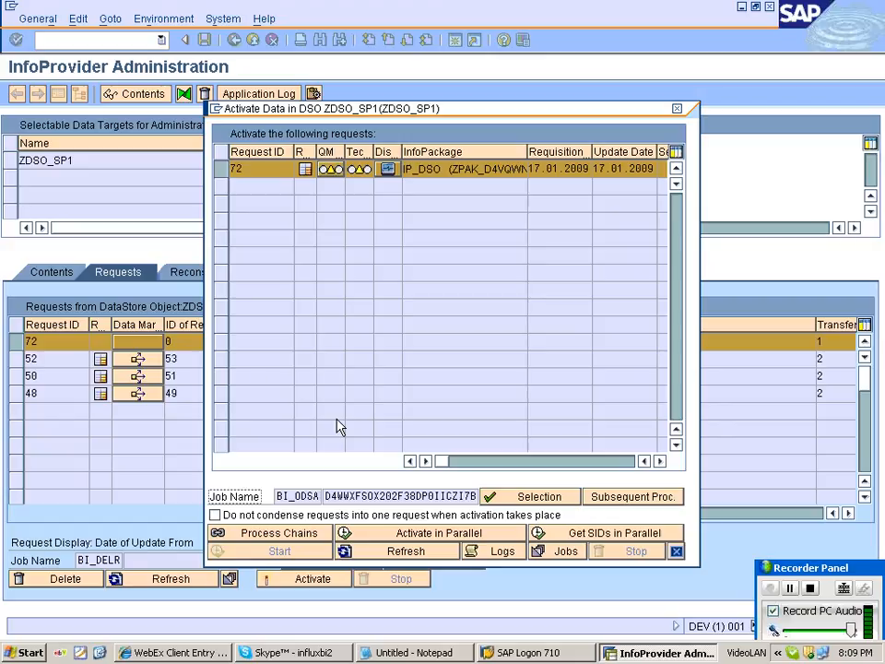
click(332, 290)
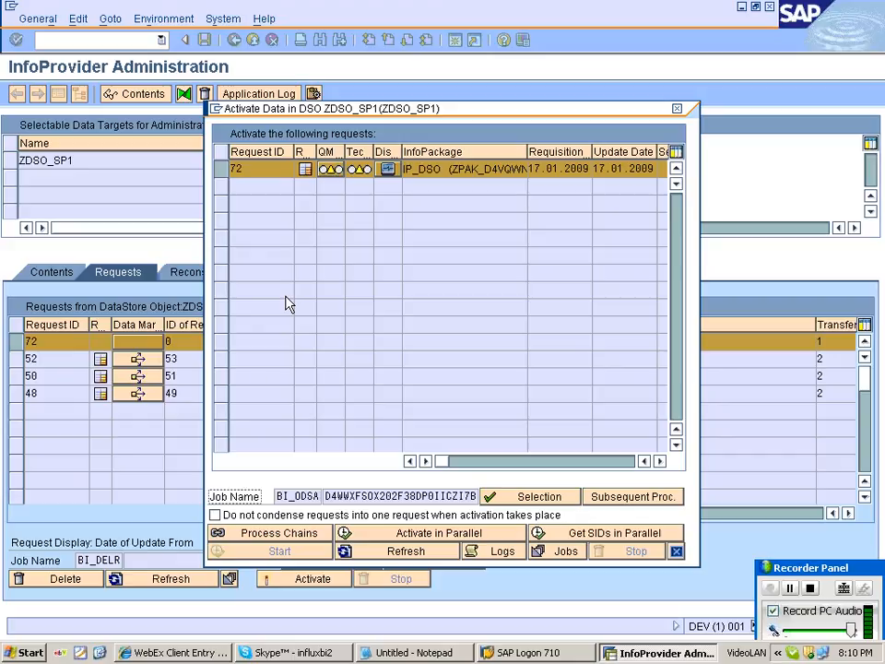
click(405, 552)
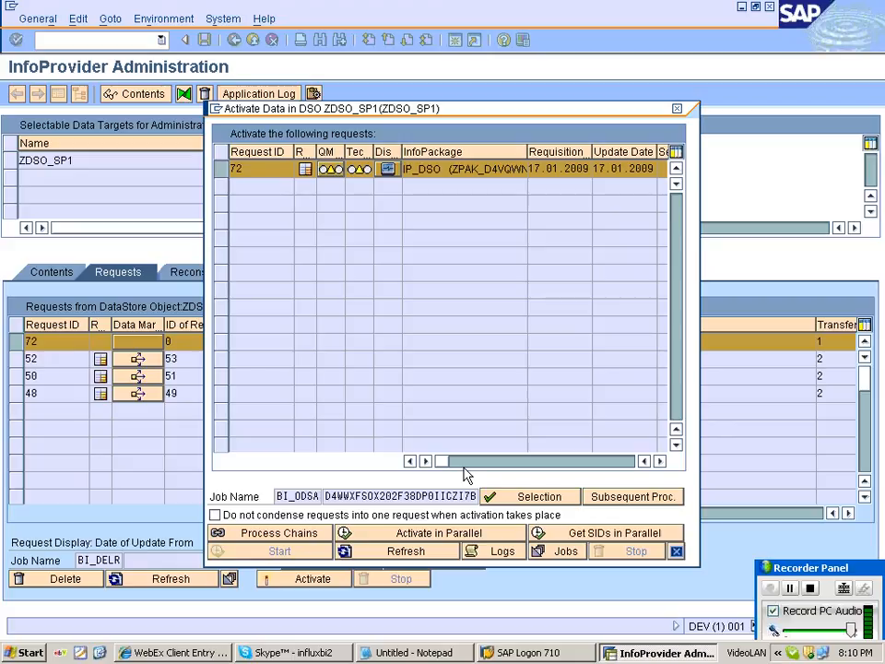
Review the activation log, refresh the status, and bring up the job's Start Time settings.
click(498, 551)
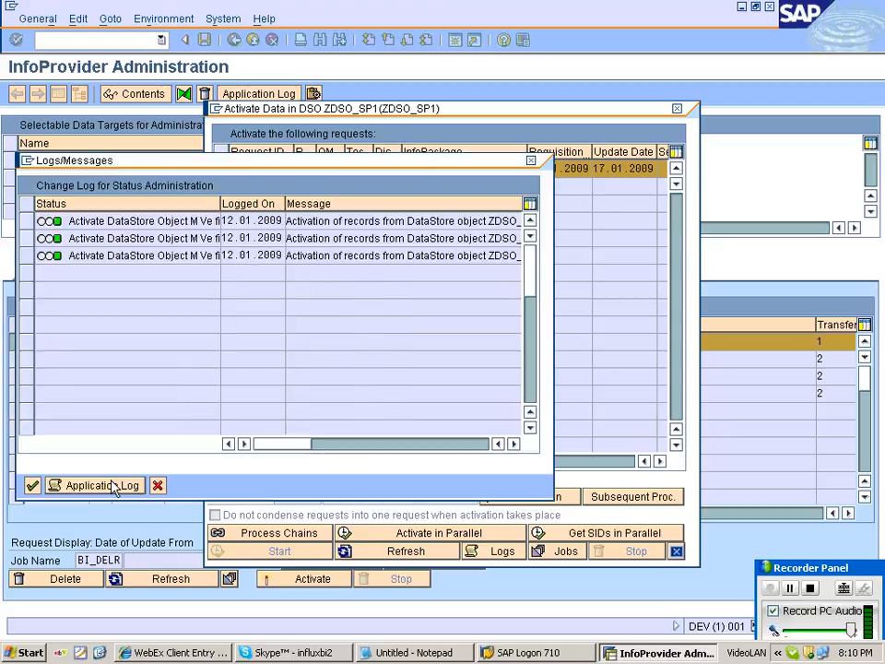
click(158, 485)
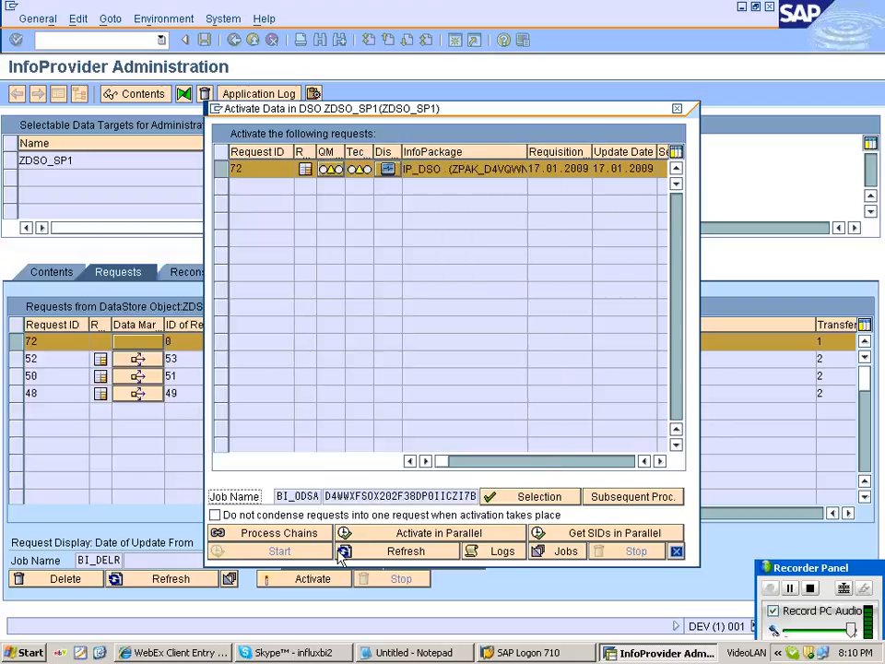
click(343, 552)
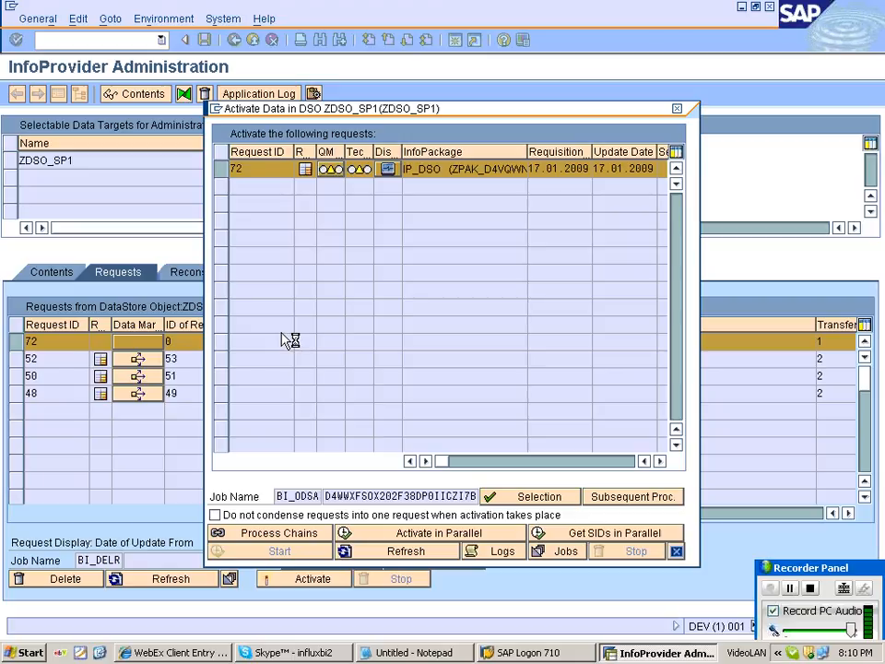
click(540, 497)
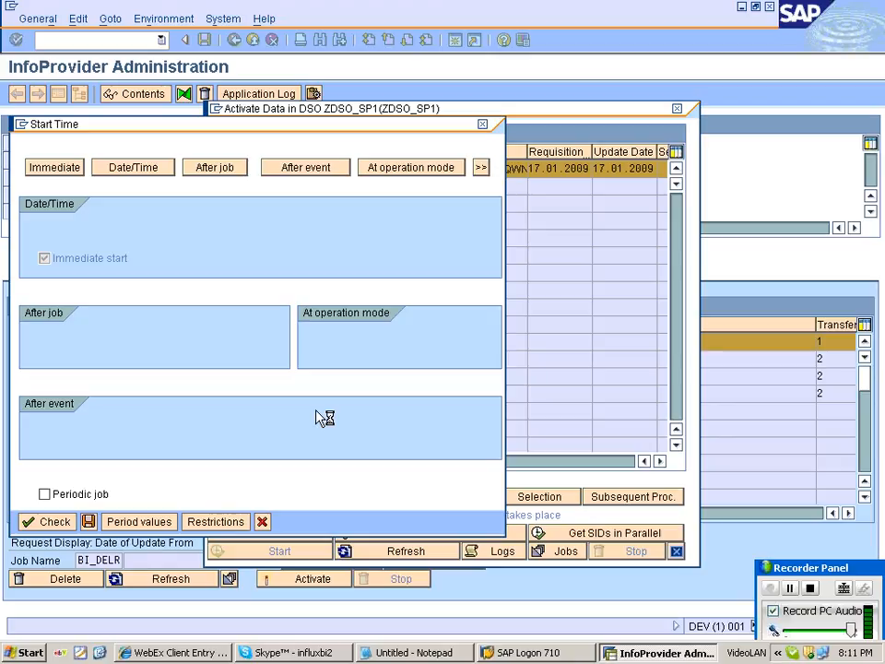
Abort the hung transaction, reopen ZDSO_SP1 request management via RSA1OL, and dismiss the partial-activation notice.
click(21, 124)
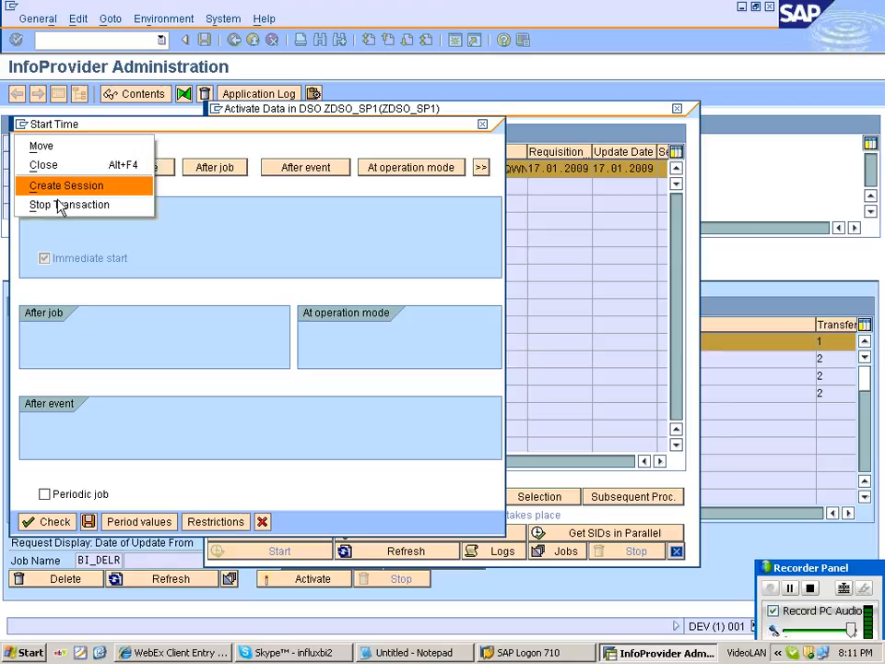
click(63, 205)
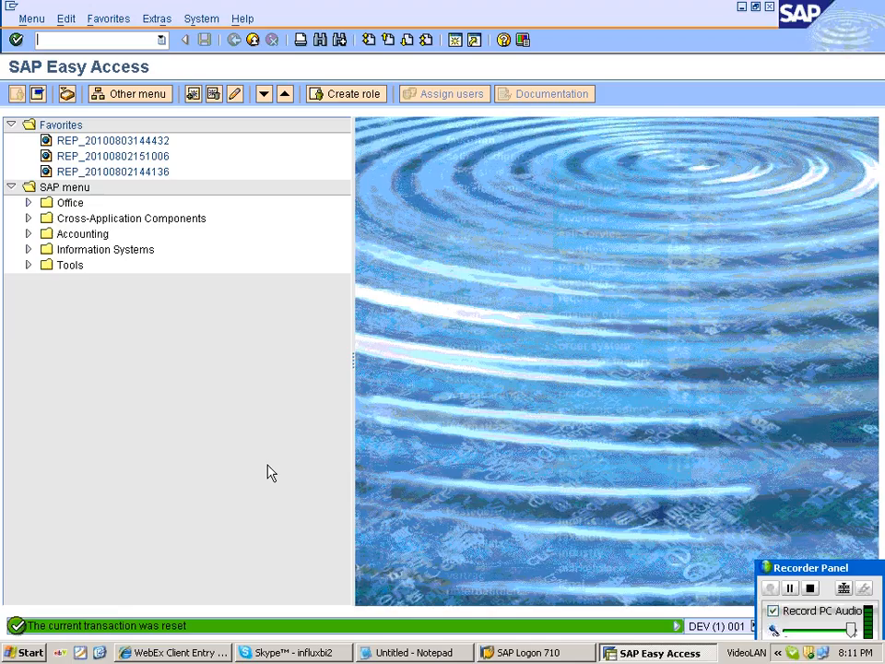
text(RSA1)
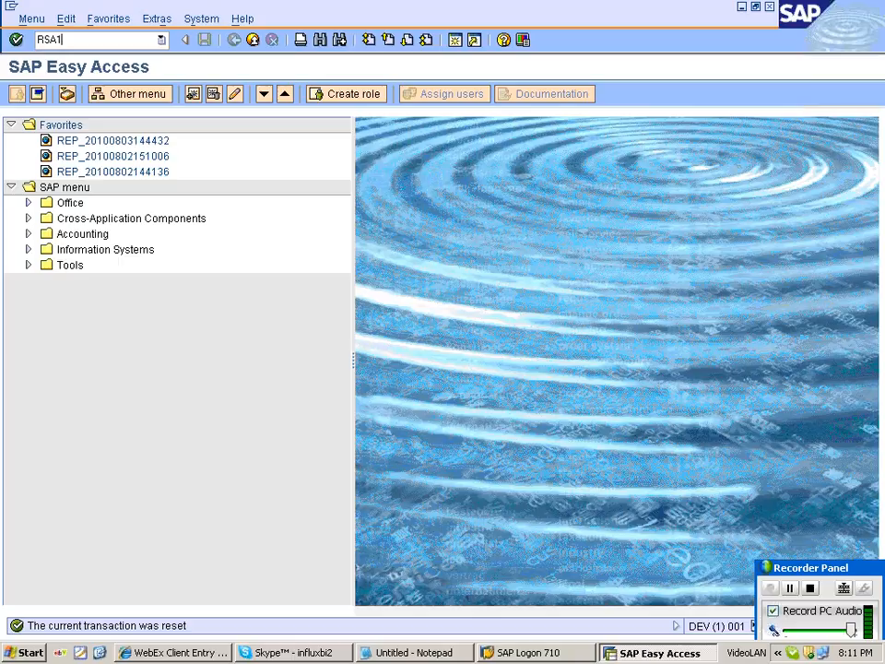
text(OL)
key(Return)
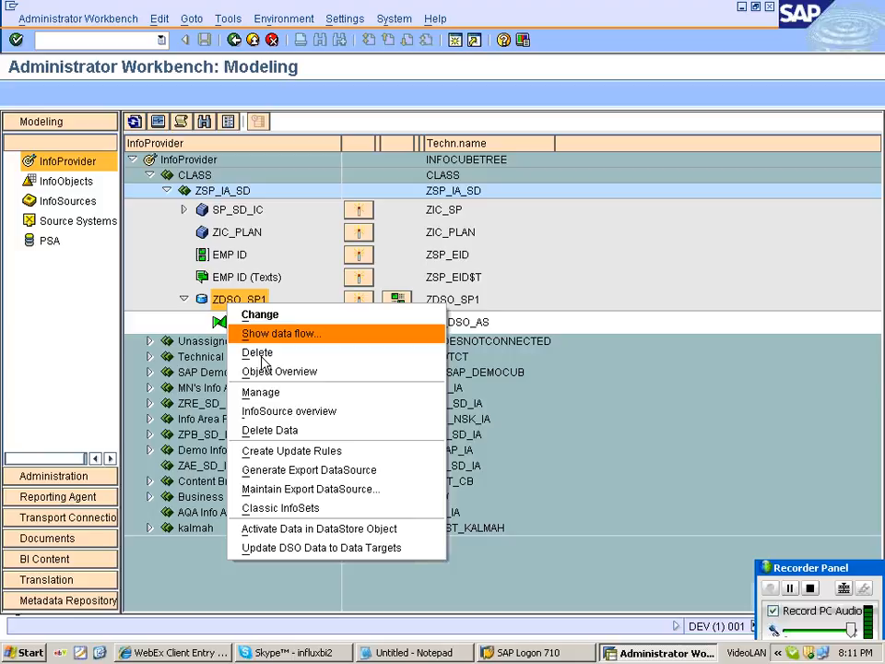
click(263, 359)
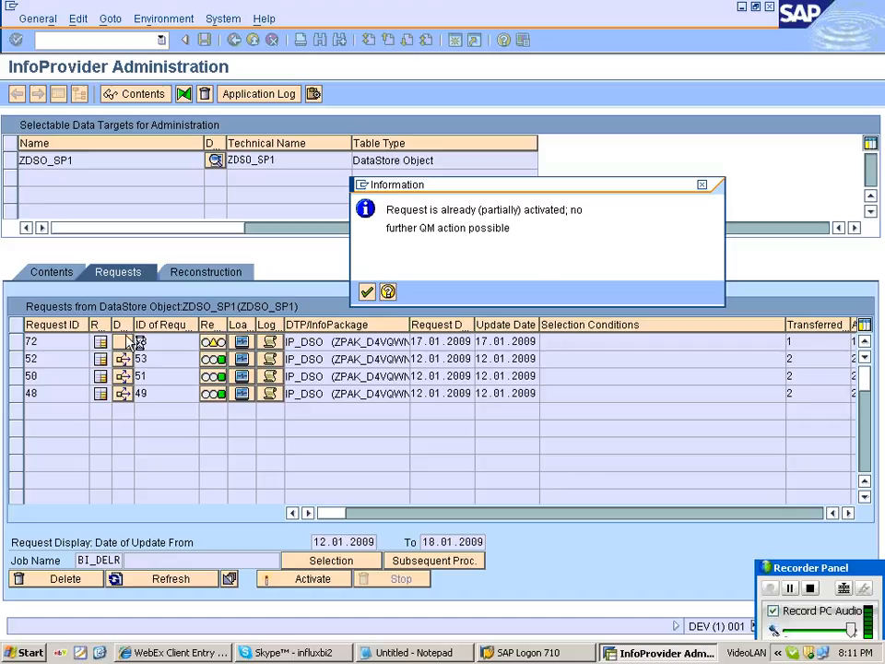
key(Escape)
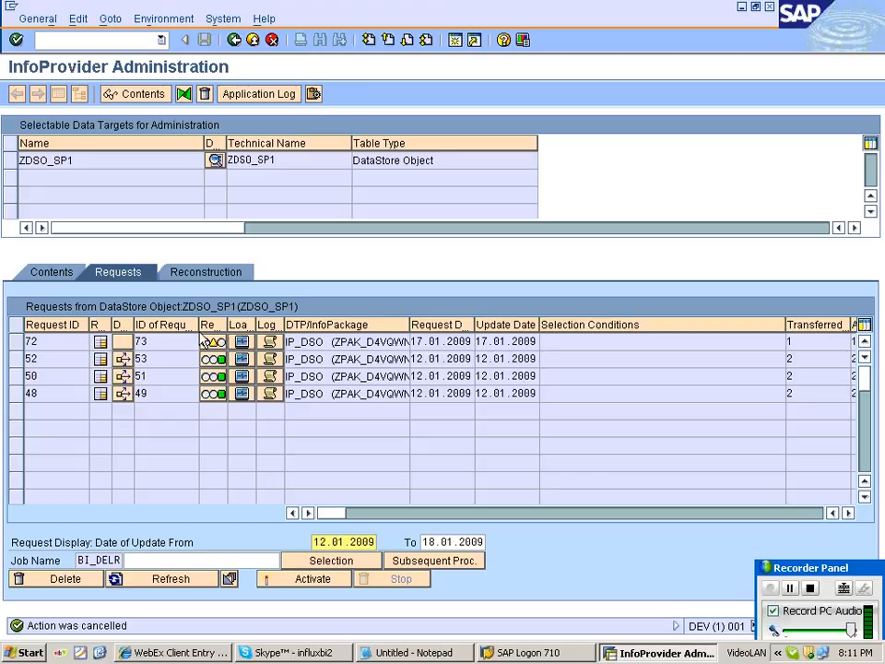
In a second session, list today's jobs in SM37 and check the canceled BI_ODSA activation job.
click(454, 40)
text(SM3)
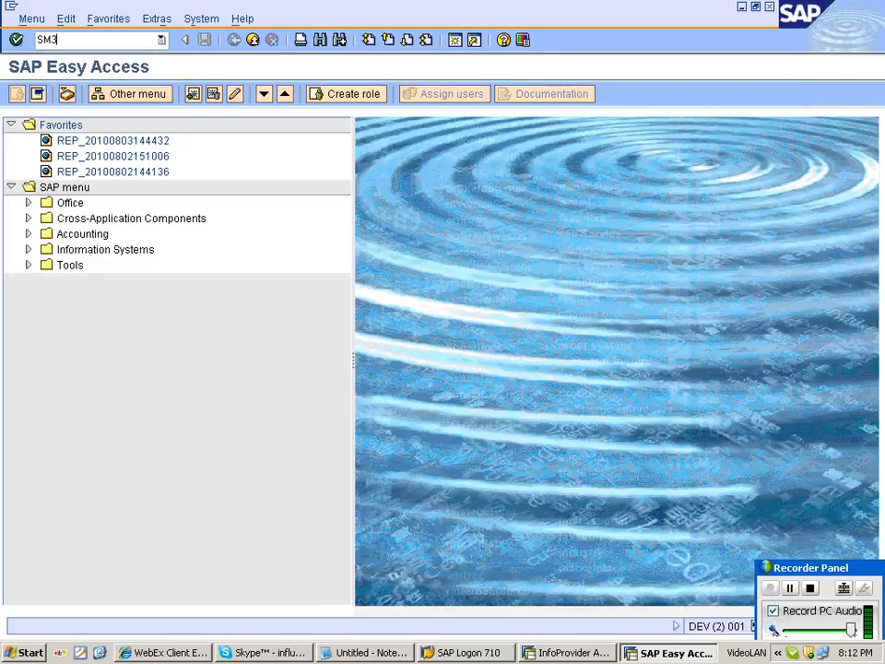
text(7)
key(Return)
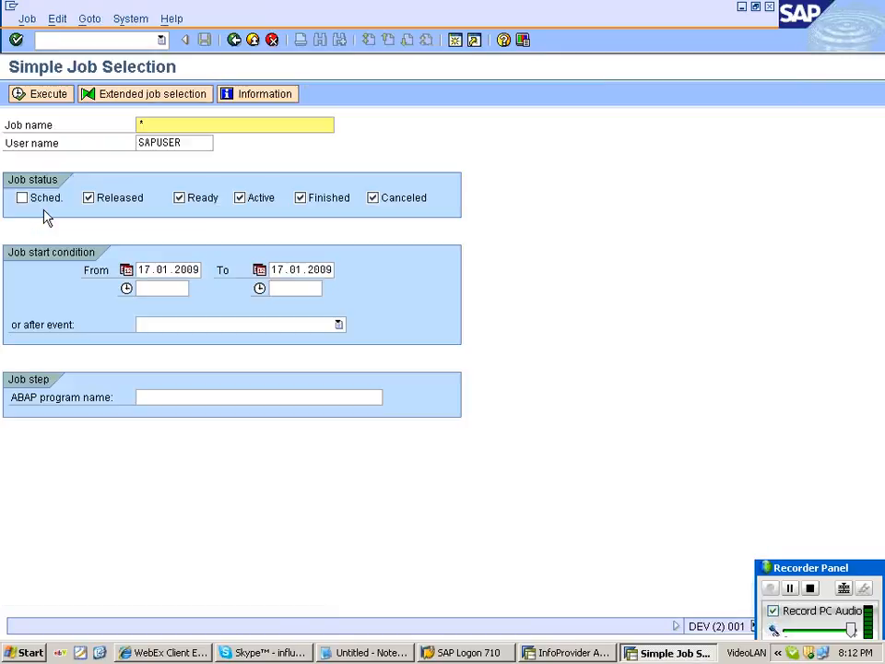
click(43, 197)
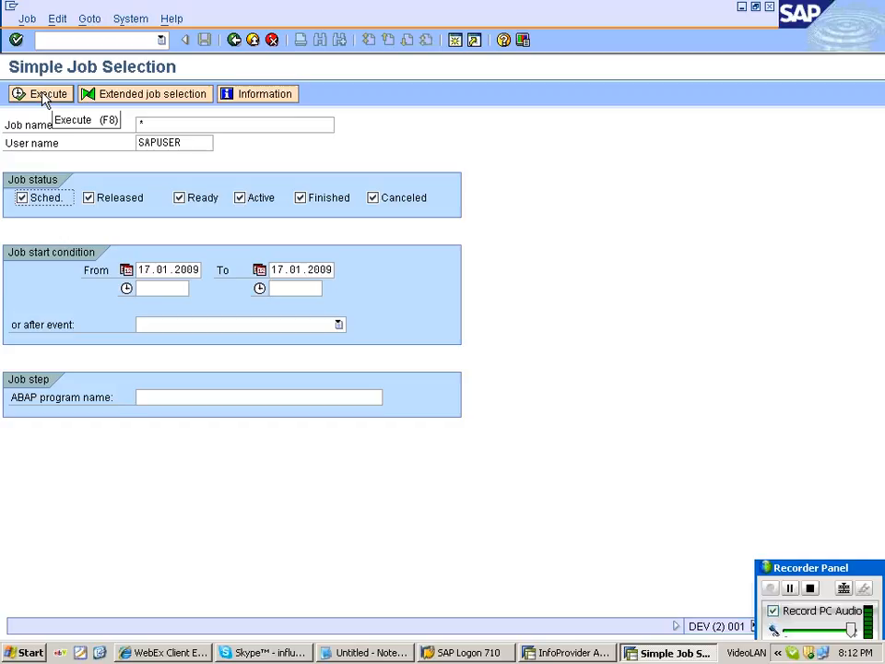
click(44, 96)
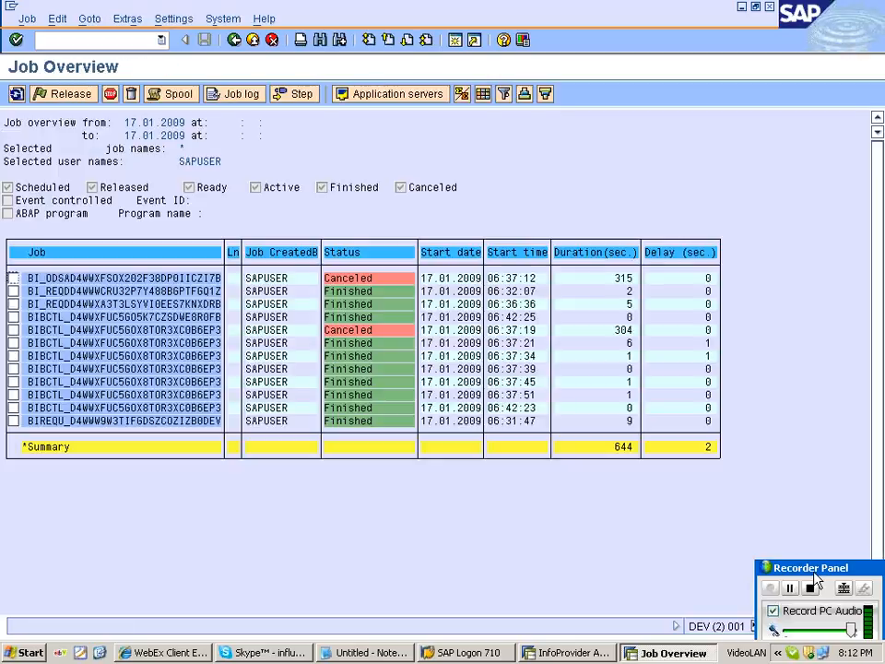
click(394, 278)
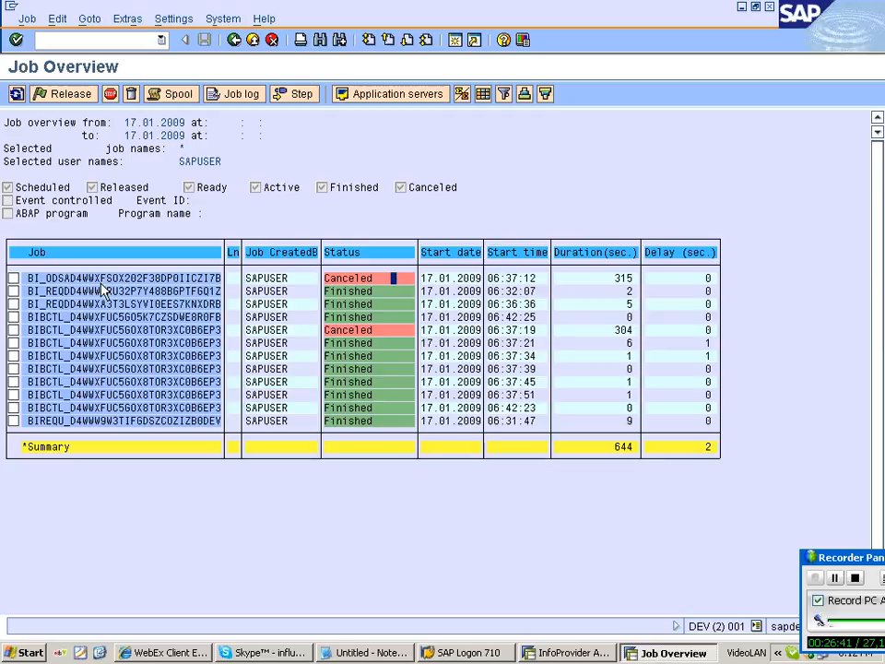
click(352, 279)
key(alt+Tab)
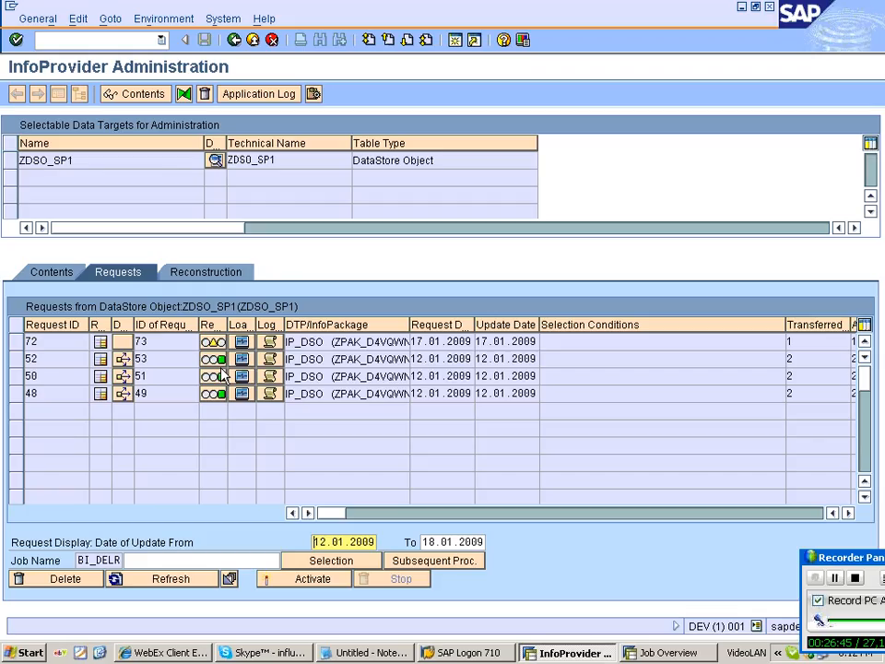
Update request 72's status to the red activation error and select it for deletion.
click(222, 343)
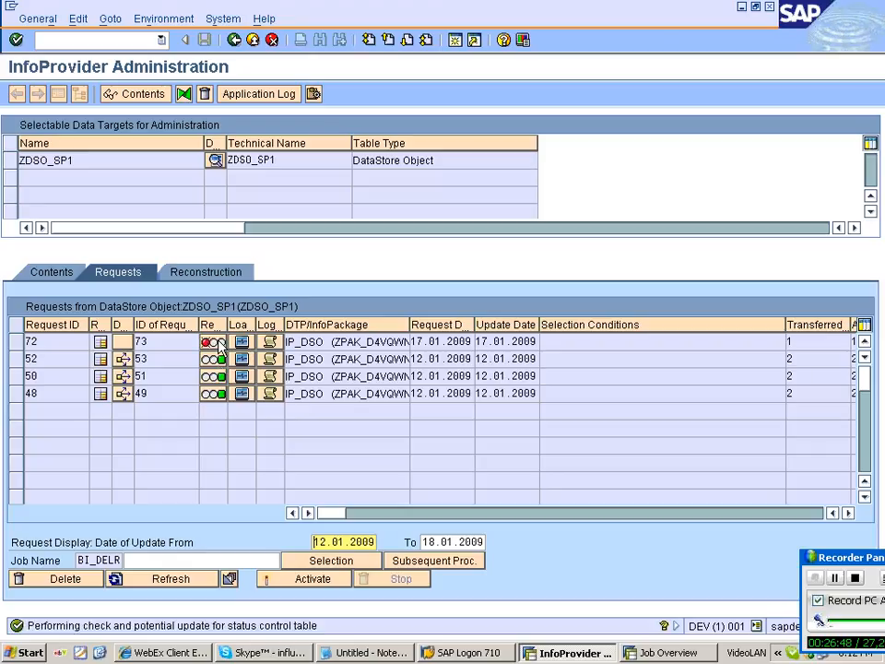
mouse_move(211, 347)
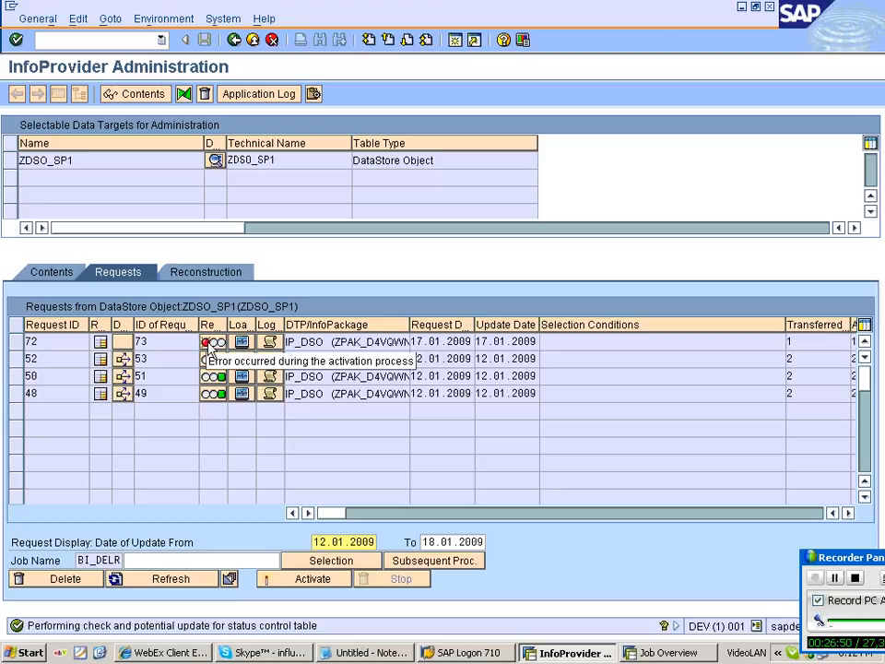
click(17, 342)
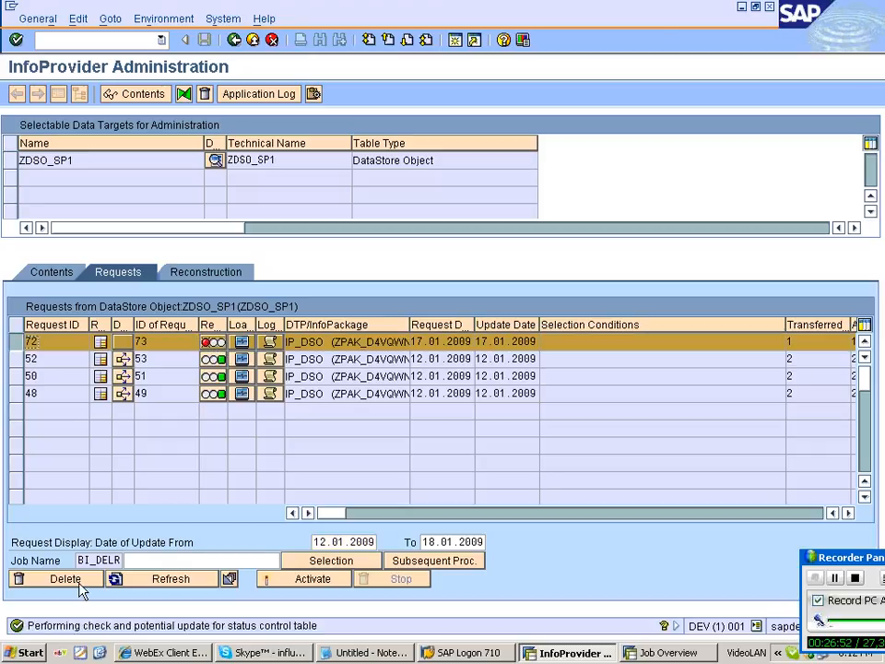
click(64, 579)
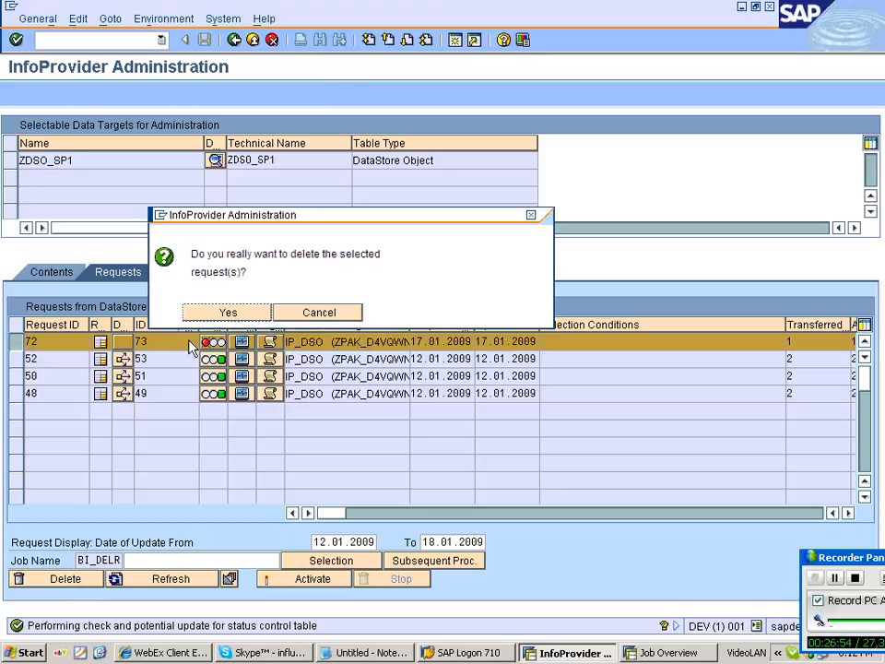
Confirm deletion of request 72, then reselect it and reload the requests list.
key(Return)
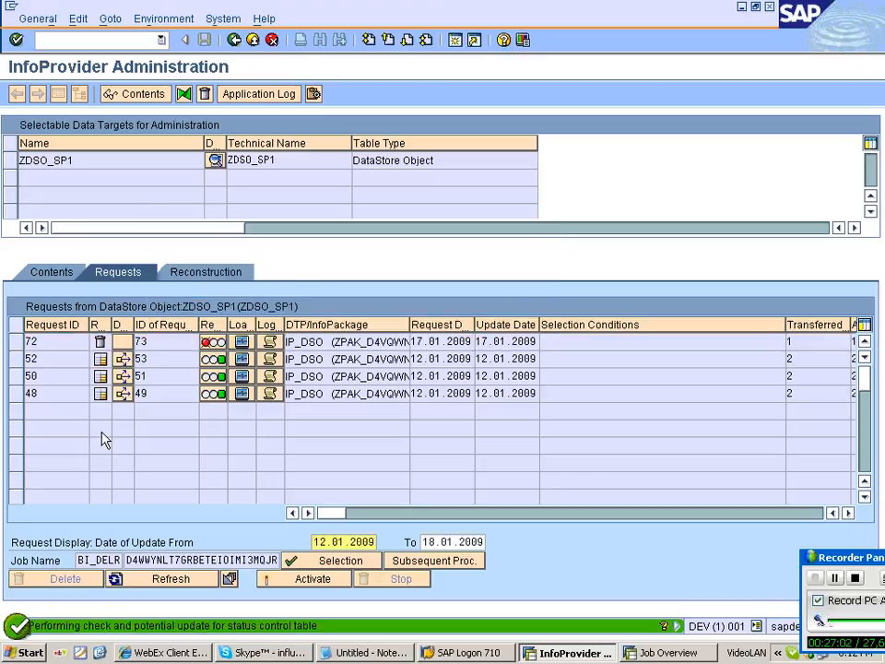
click(16, 342)
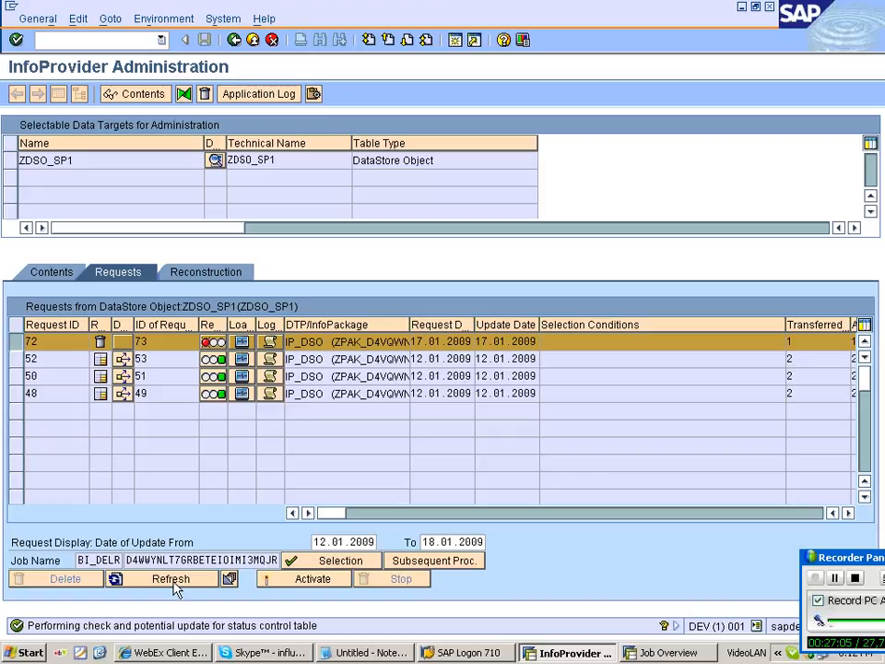
click(173, 580)
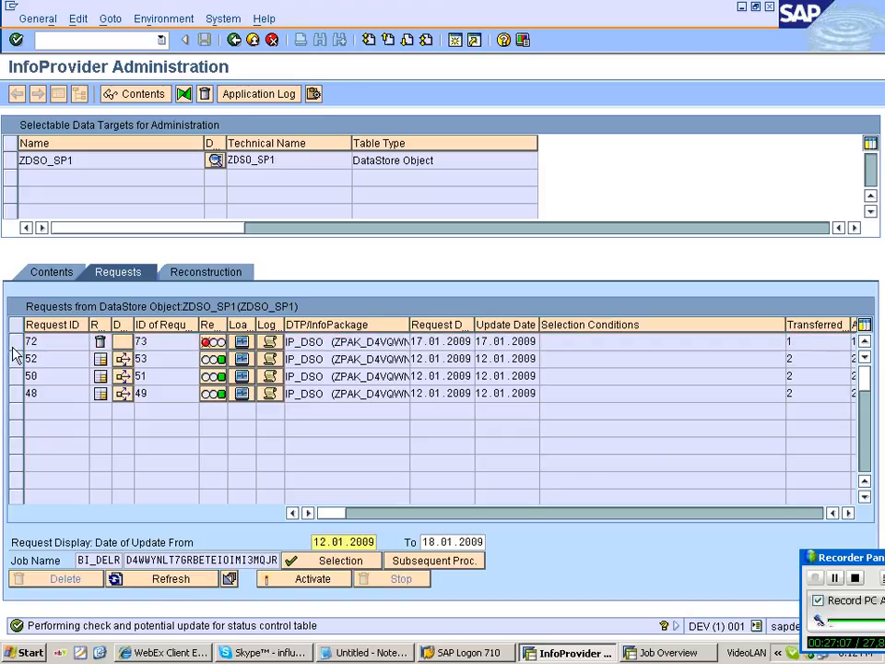
Refresh the ZDSO_SP1 requests until request 72 is gone, then go back to the Modeling view.
click(16, 343)
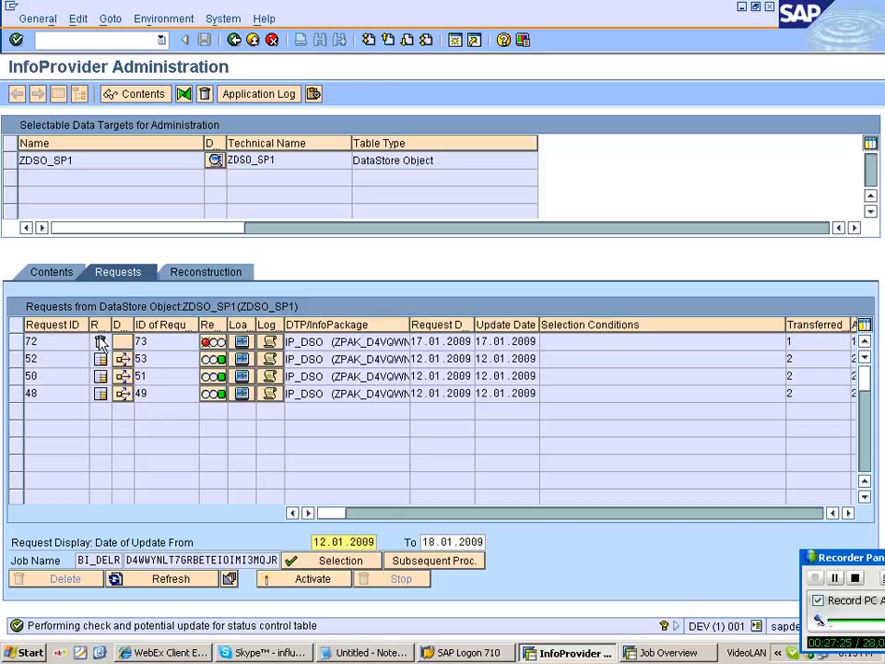
mouse_move(102, 344)
click(170, 579)
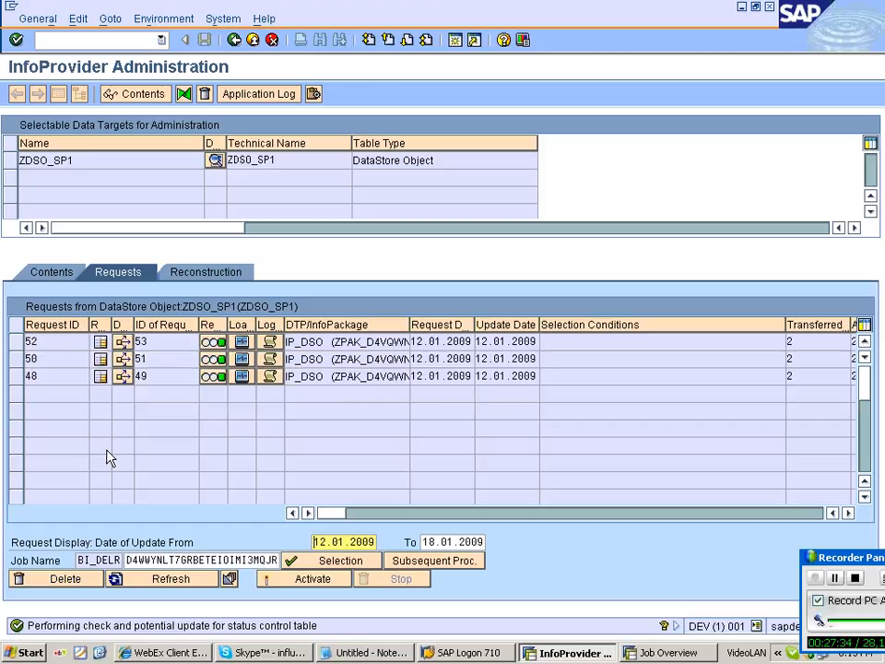
key(F3)
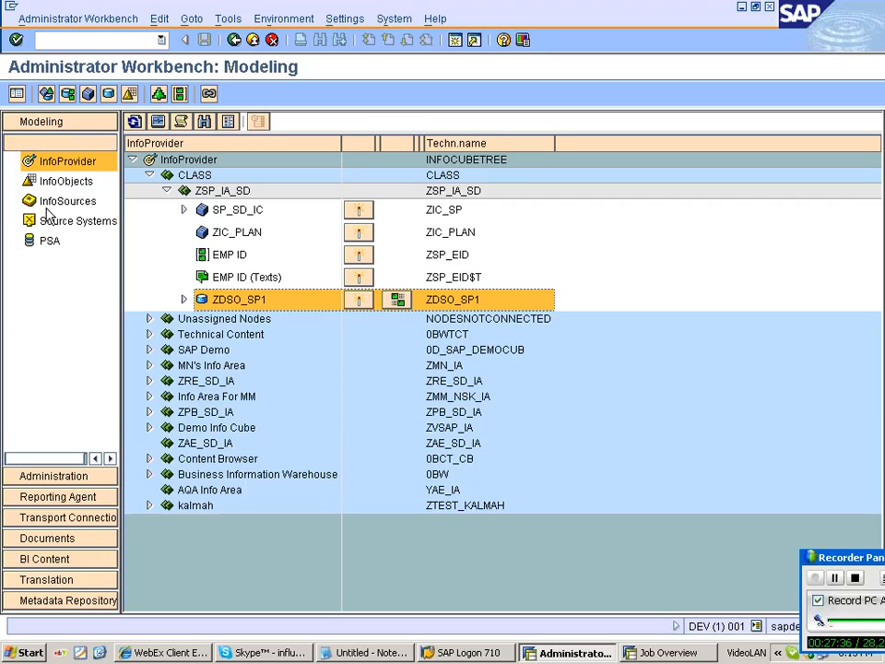
Rerun the load with InfoPackage IP_DSO from the InfoSources tree and open its monitor.
click(57, 202)
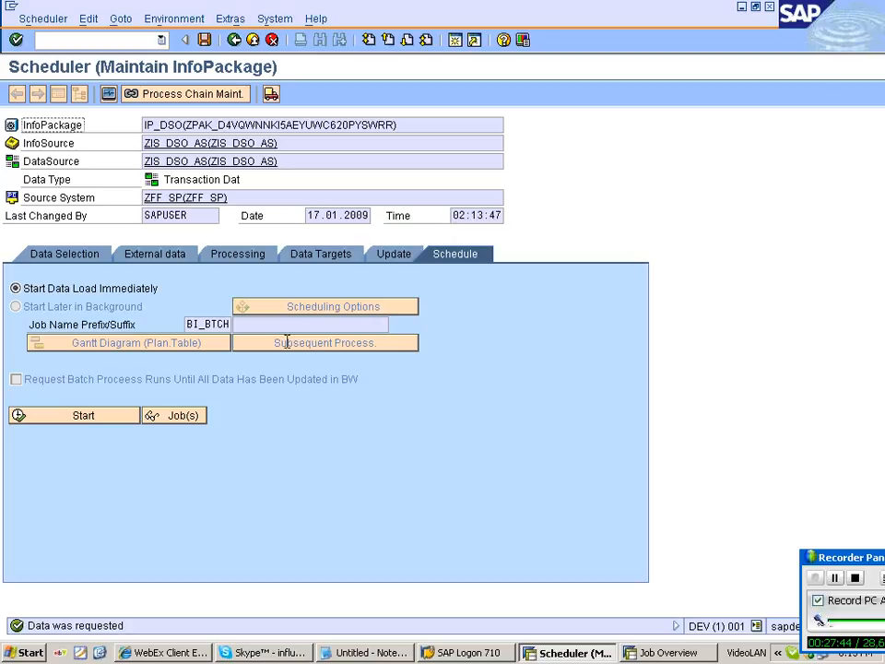
click(109, 94)
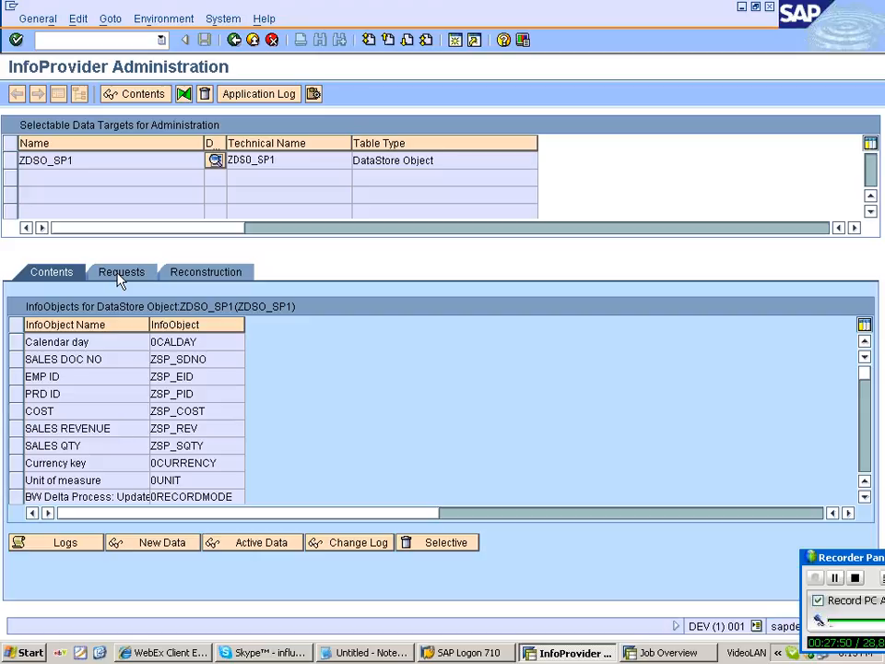
Keep the new request's technical QM status and start the activation of request 74.
click(119, 274)
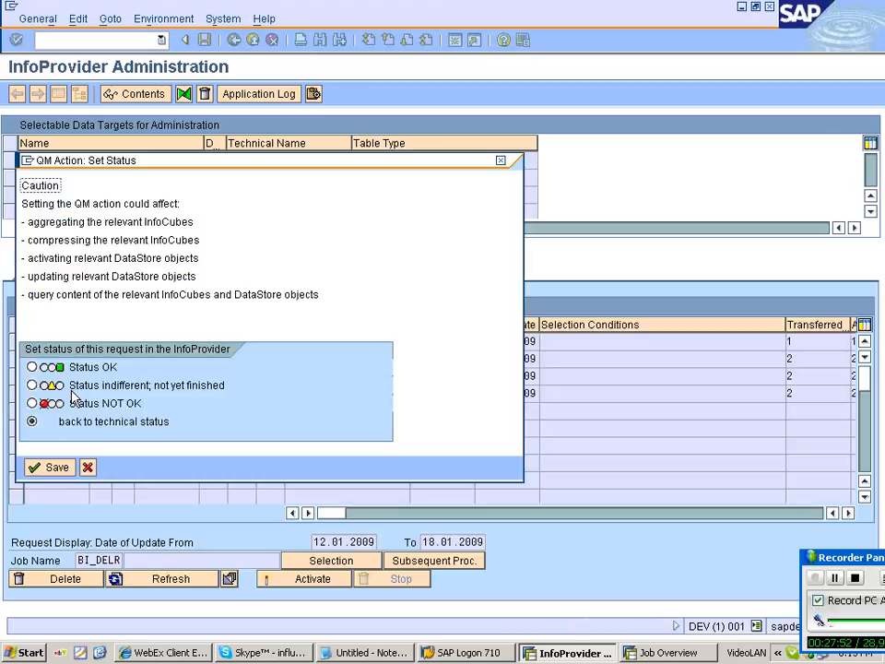
click(25, 343)
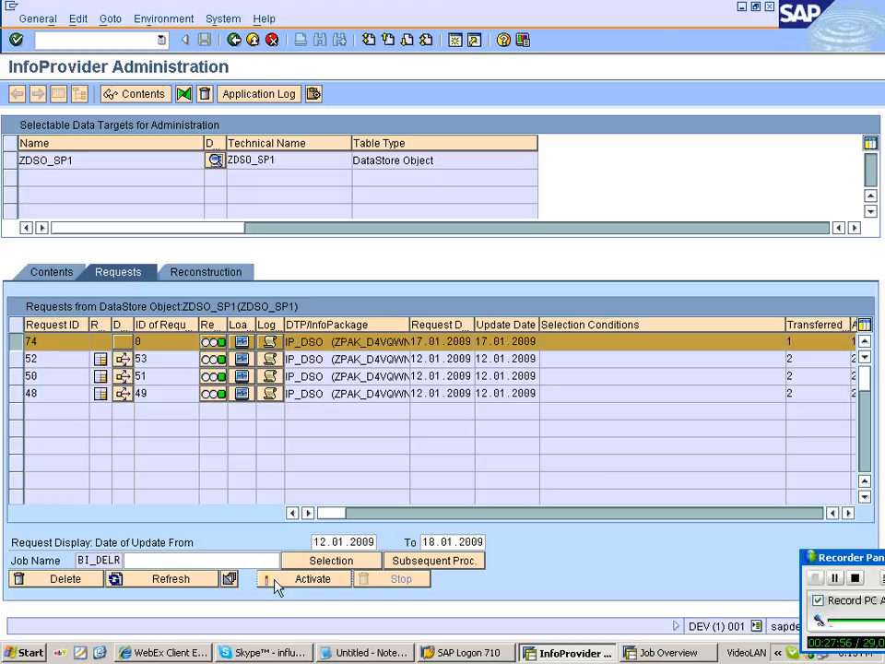
click(307, 579)
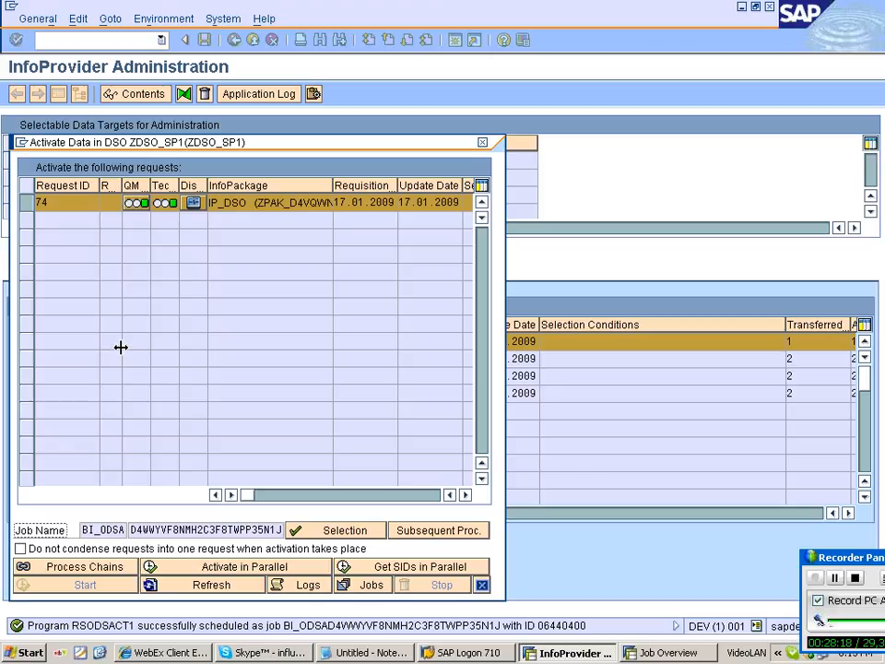
Refresh until request 74 shows activation ID 75, then return to the IP_DSO scheduler.
click(212, 584)
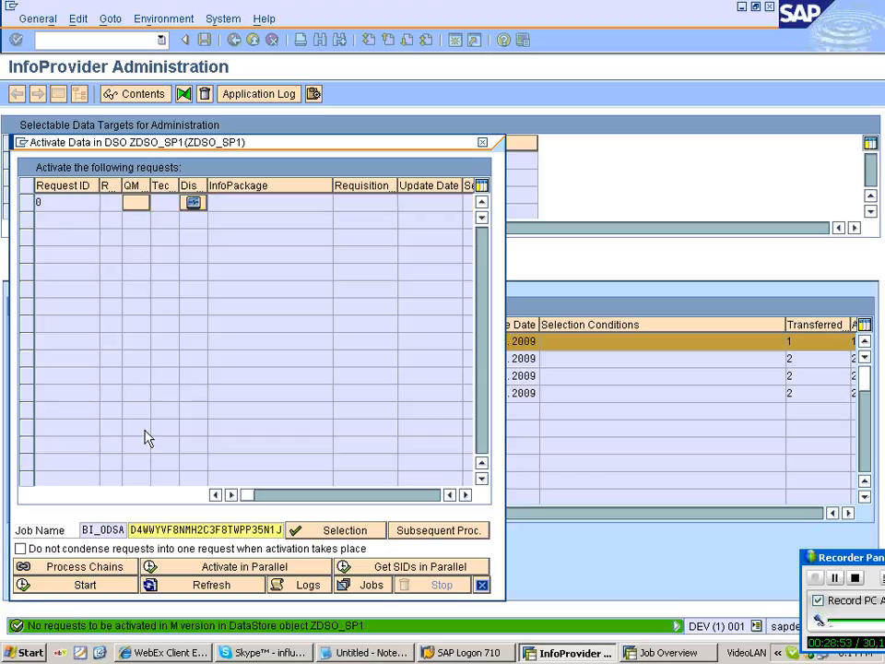
key(Escape)
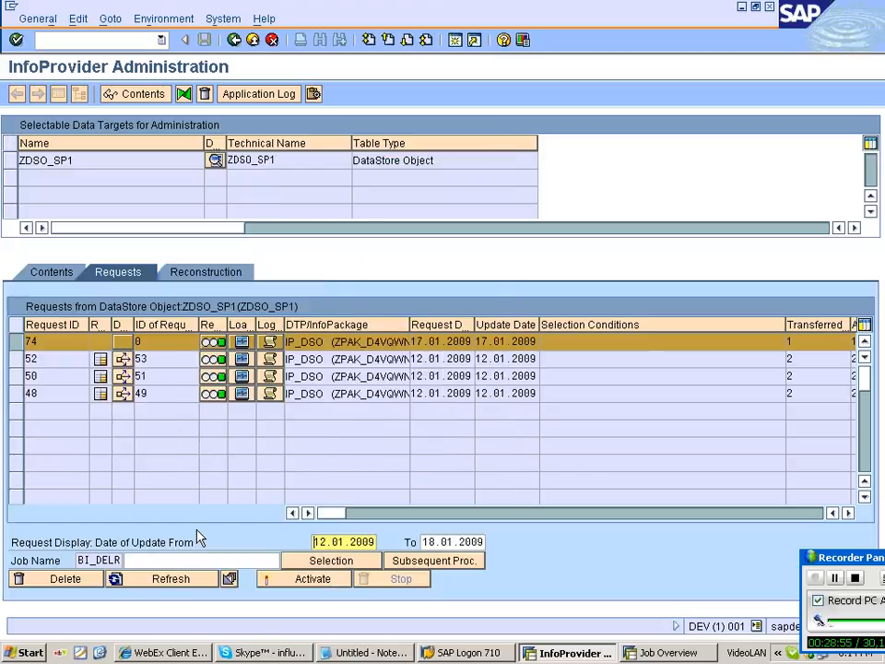
click(171, 579)
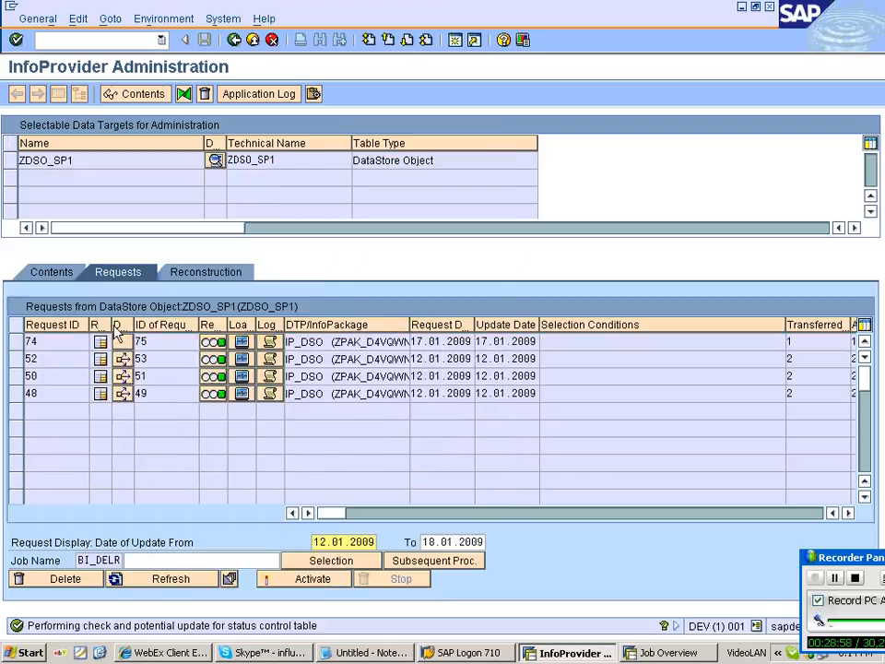
click(235, 40)
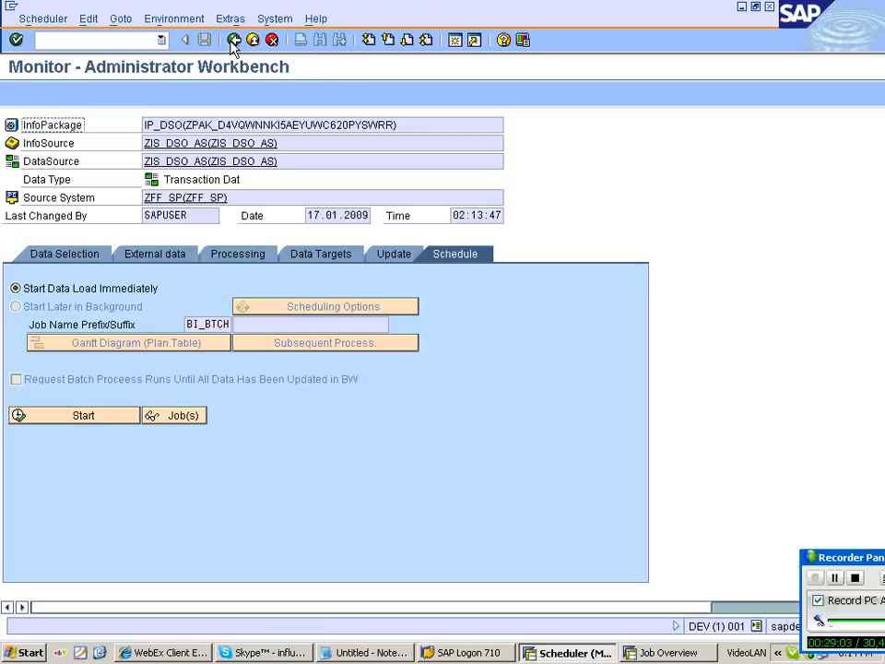
Update ZDSO_SP1's data to its targets with a delta InfoPackage, starting the load immediately.
click(234, 40)
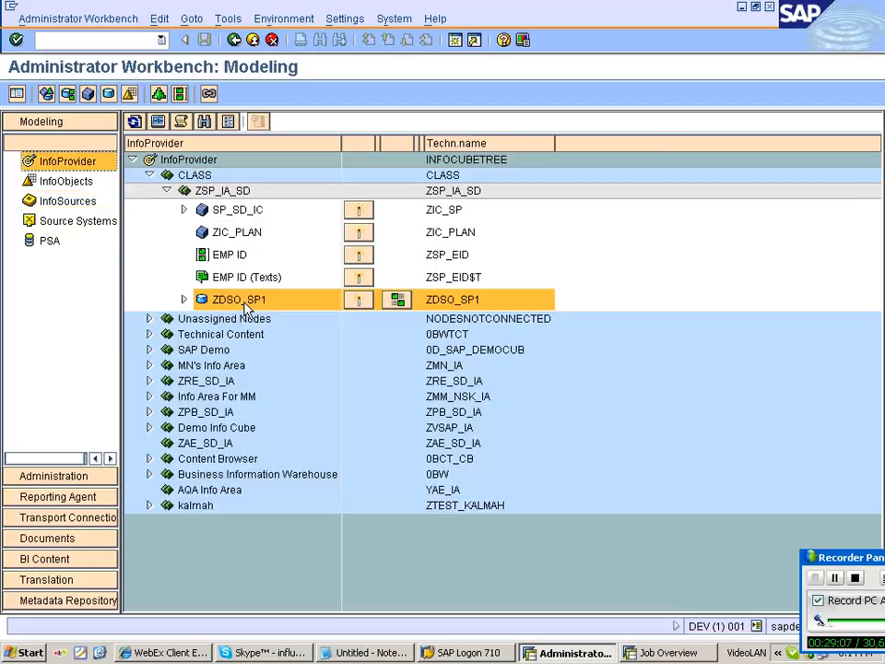
right_click(246, 306)
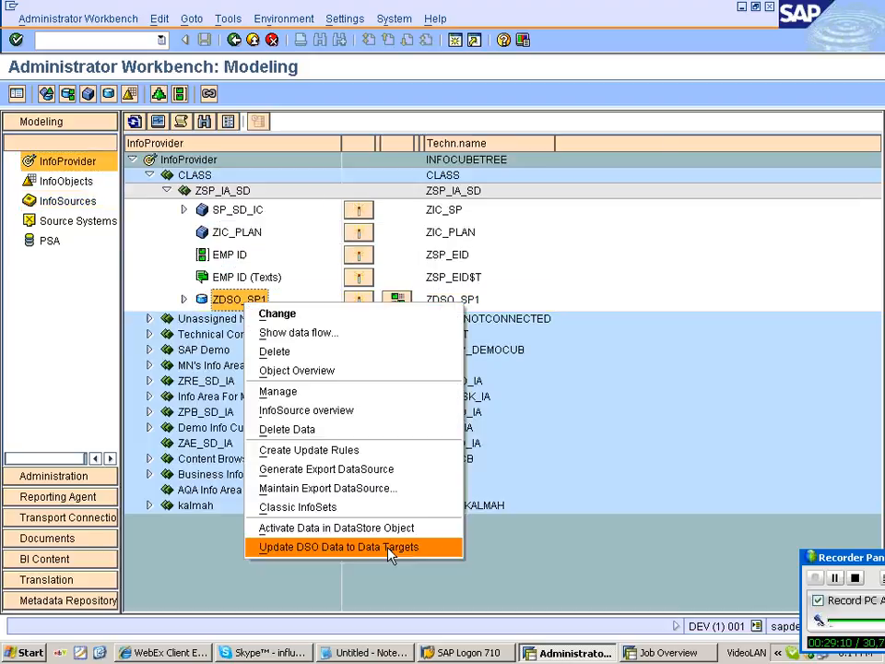
click(390, 550)
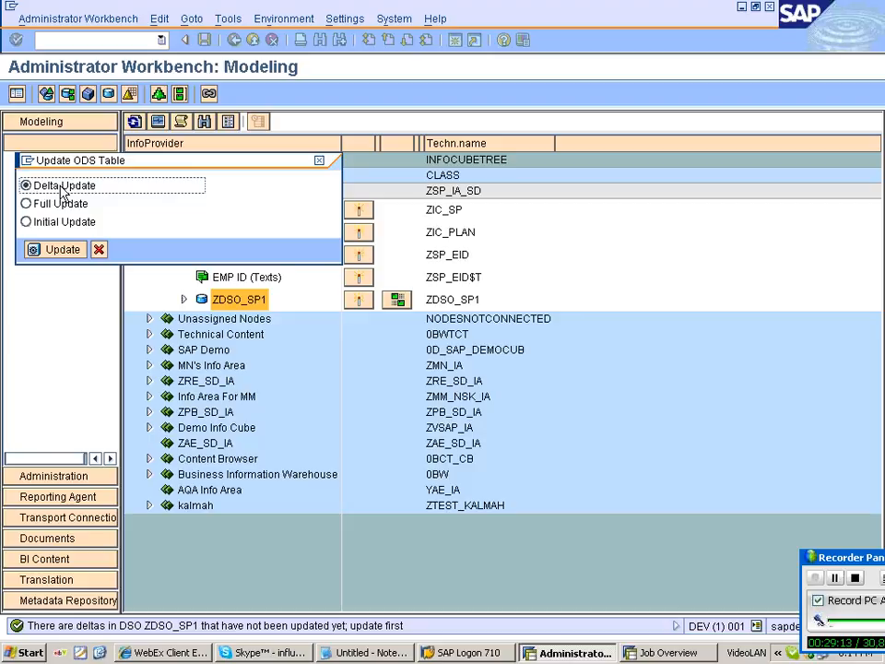
click(52, 257)
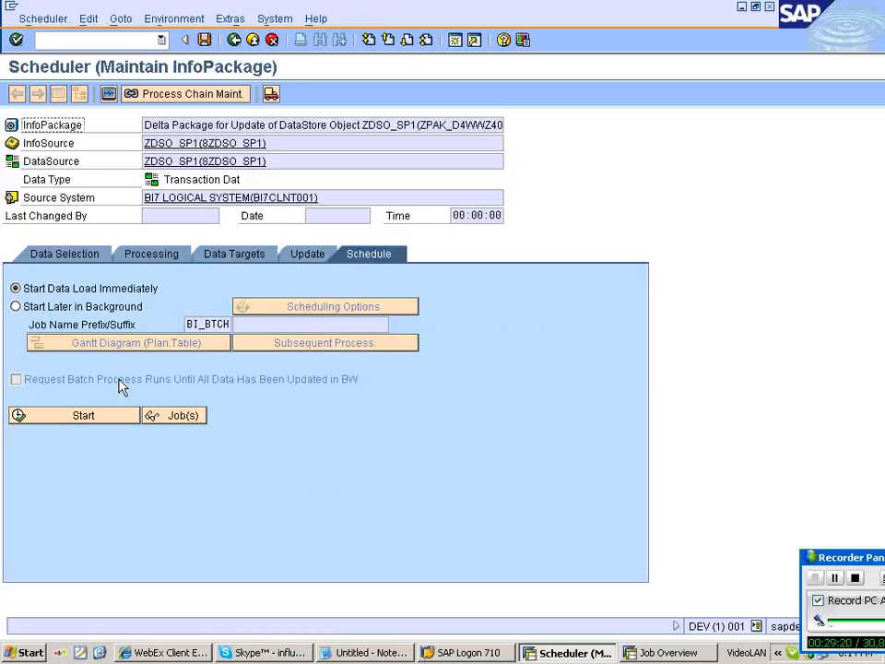
click(307, 254)
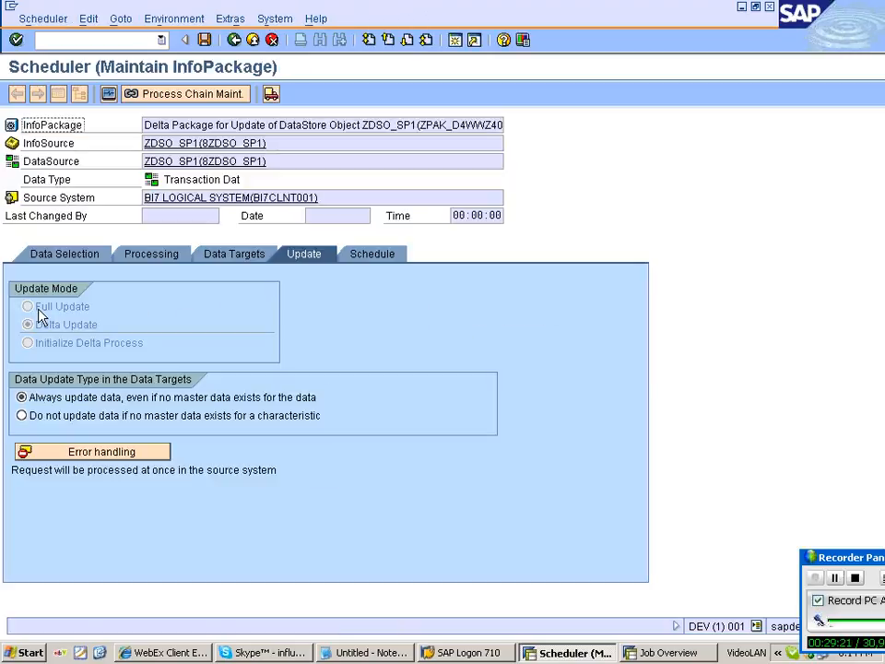
click(372, 254)
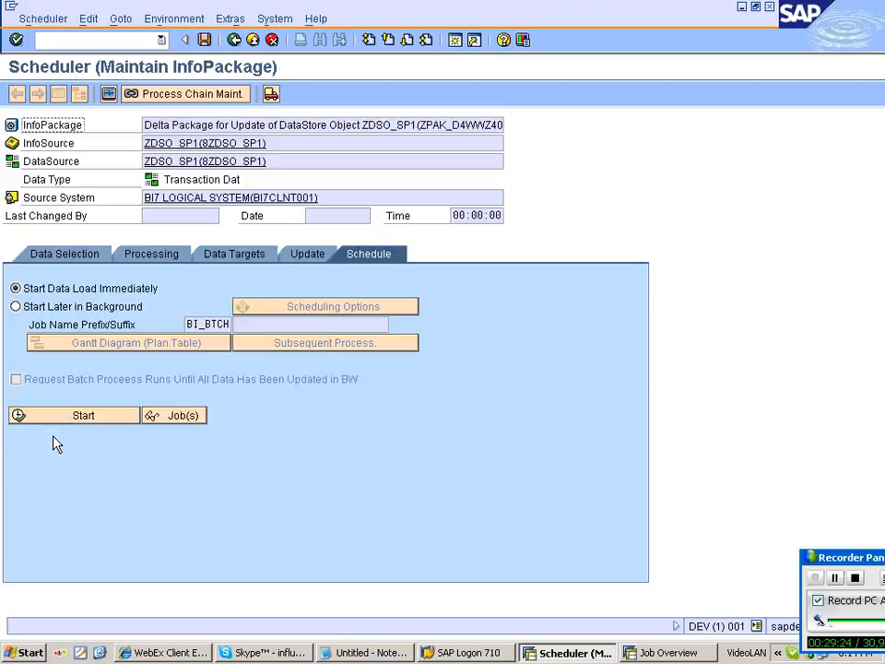
click(74, 415)
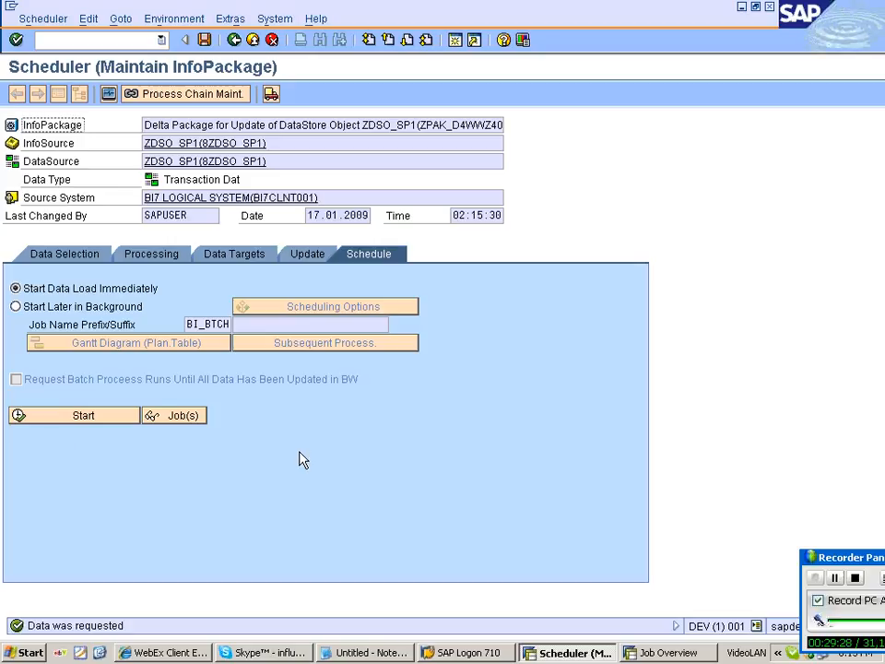
Open the monitor and select the 02:15:28 request, still yellow with 0 of 0 records.
click(108, 93)
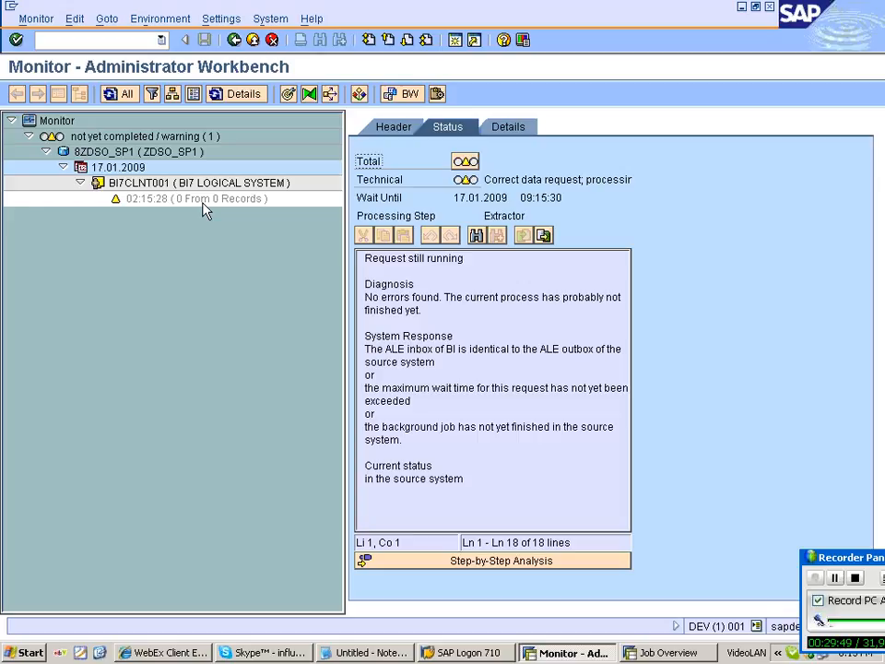
click(204, 199)
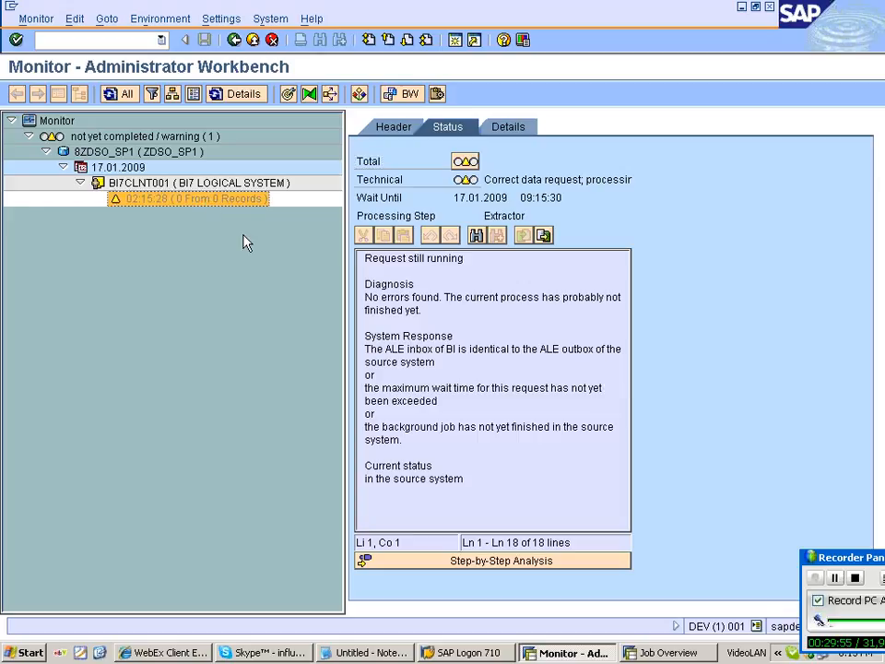
click(466, 653)
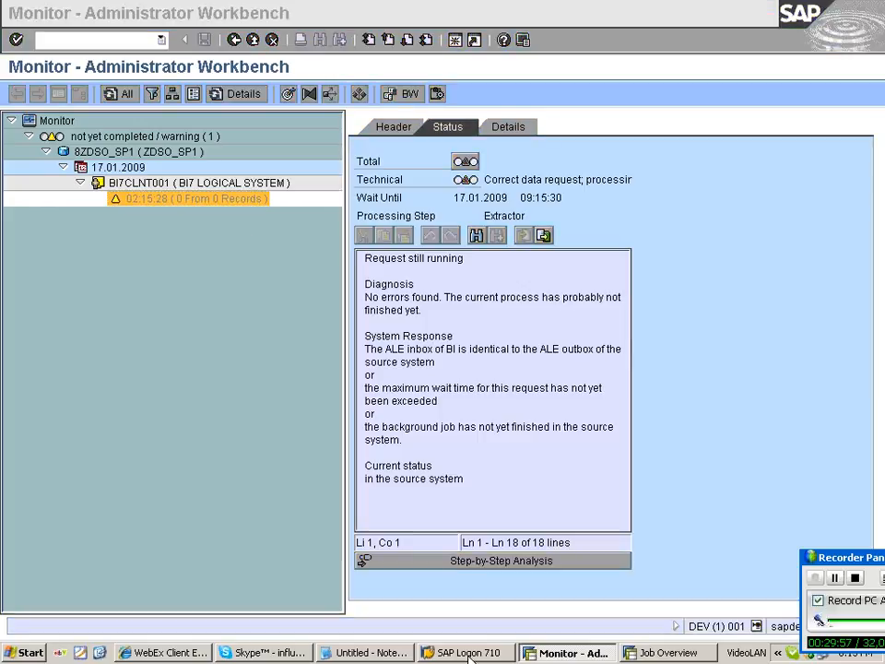
Note in Notepad: DATA MART STATUS shows whether the DSO request was uploaded to the target.
click(364, 653)
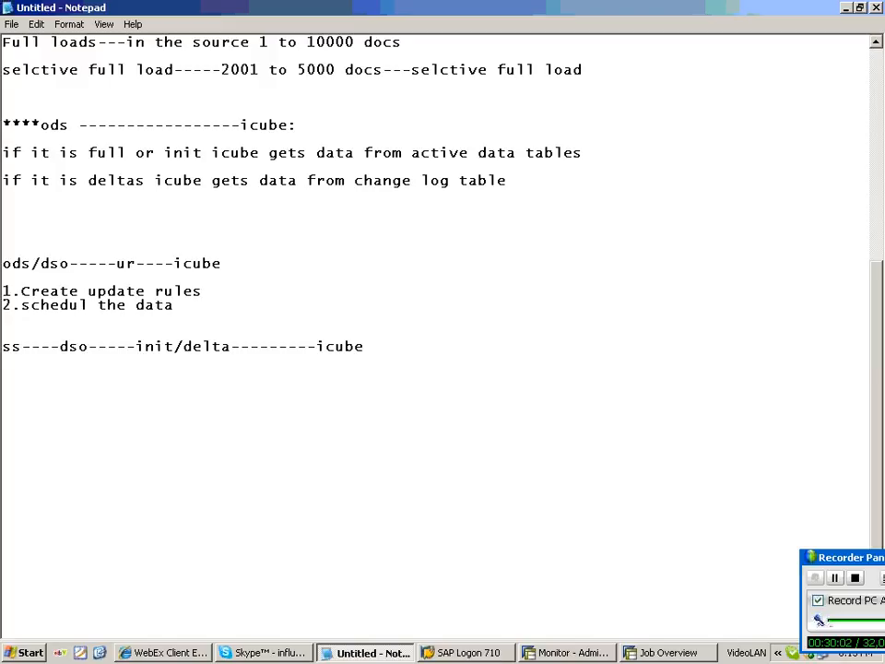
text(DATA MART ST)
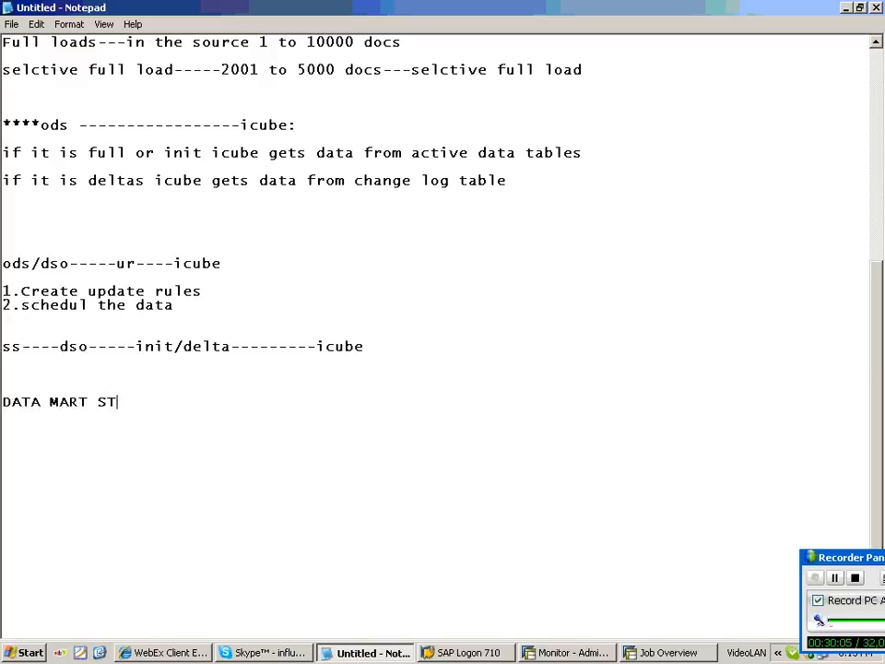
text(ATUS--I)
key(BackSpace)
text(USING THIS)
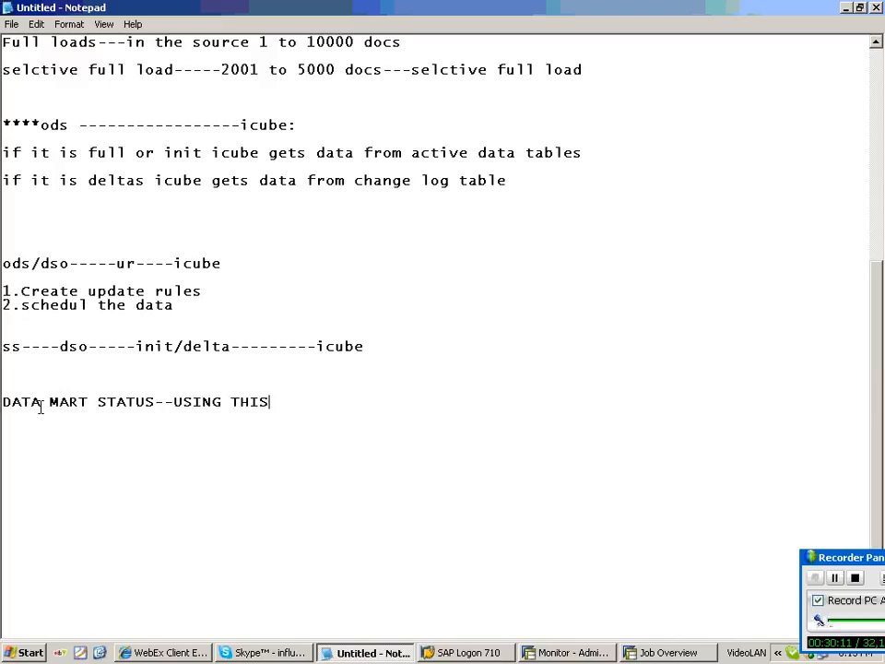
text( SYS COMES TO)
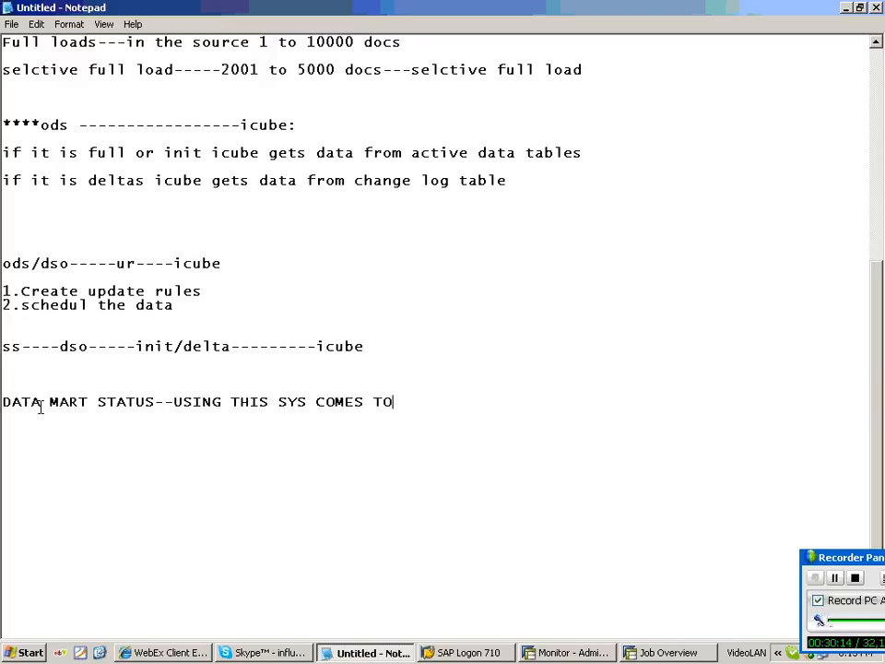
text( WHTHR THE REQ)
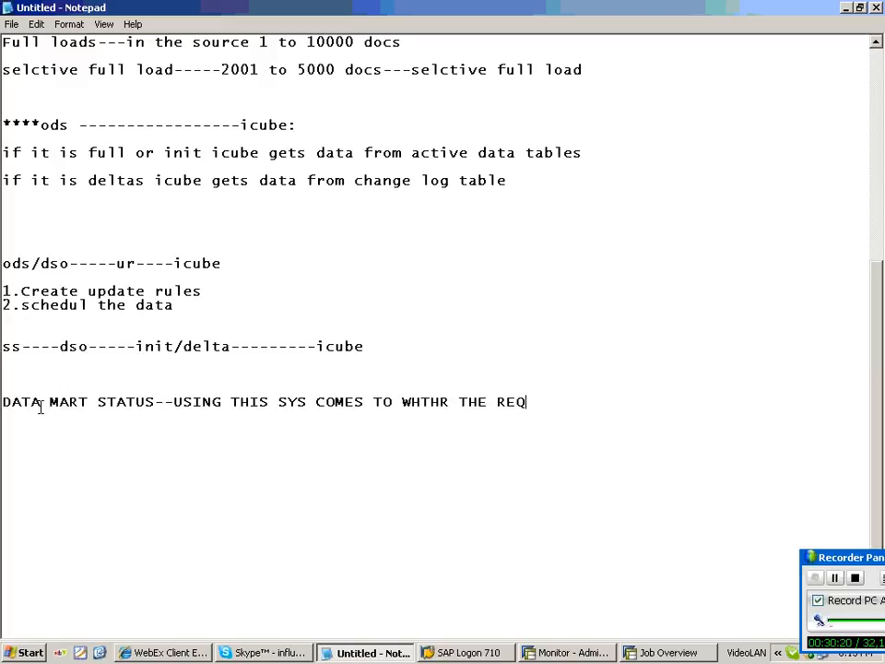
text(UEST FROM DSO)
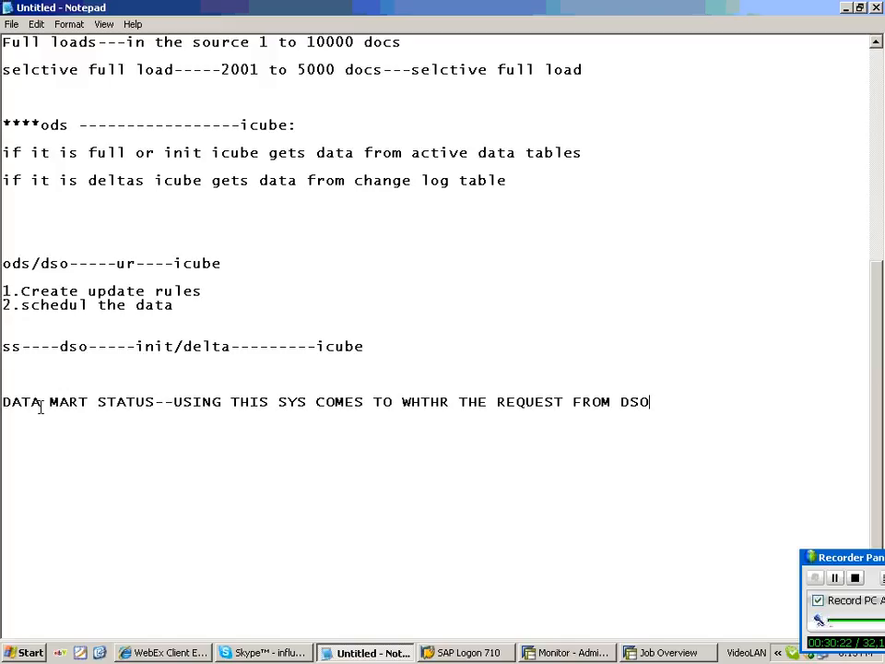
text( IS UPLOADED TO)
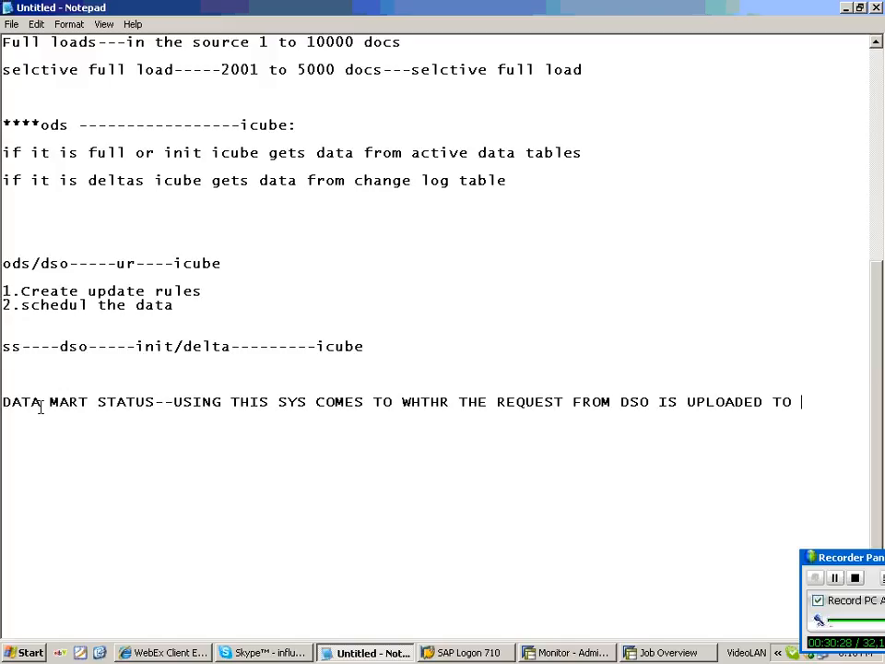
drag(393, 402, 402, 403)
text(KNOW)
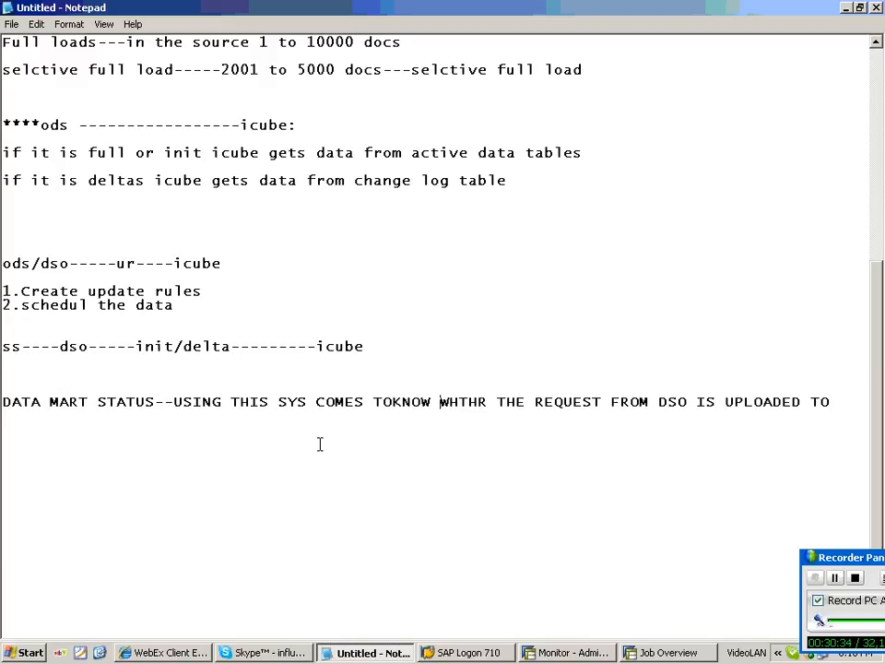
key(Left)
key(Left)
key(Left)
key(Left)
key(Left)
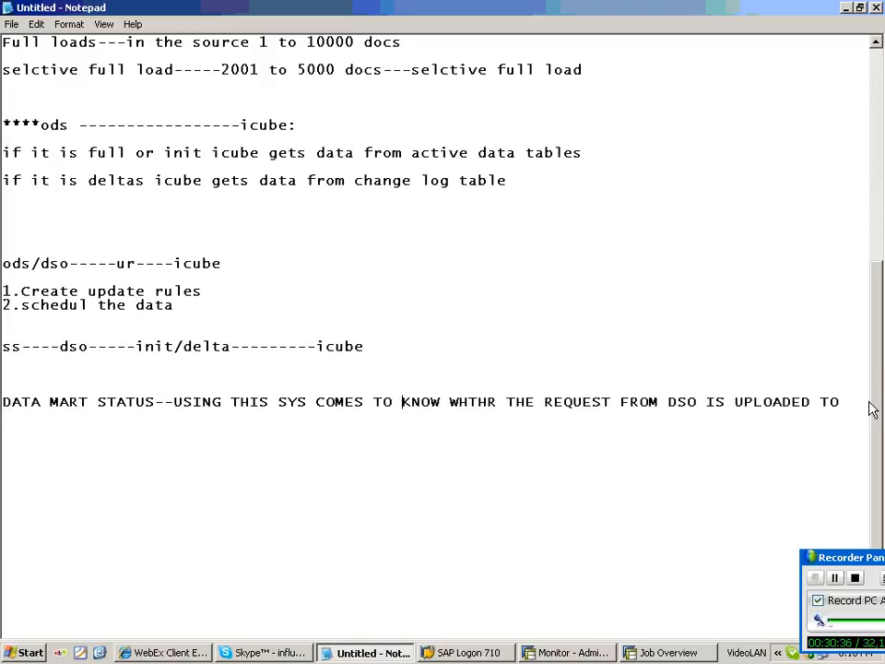
key(End)
text(TARGET OR NOT)
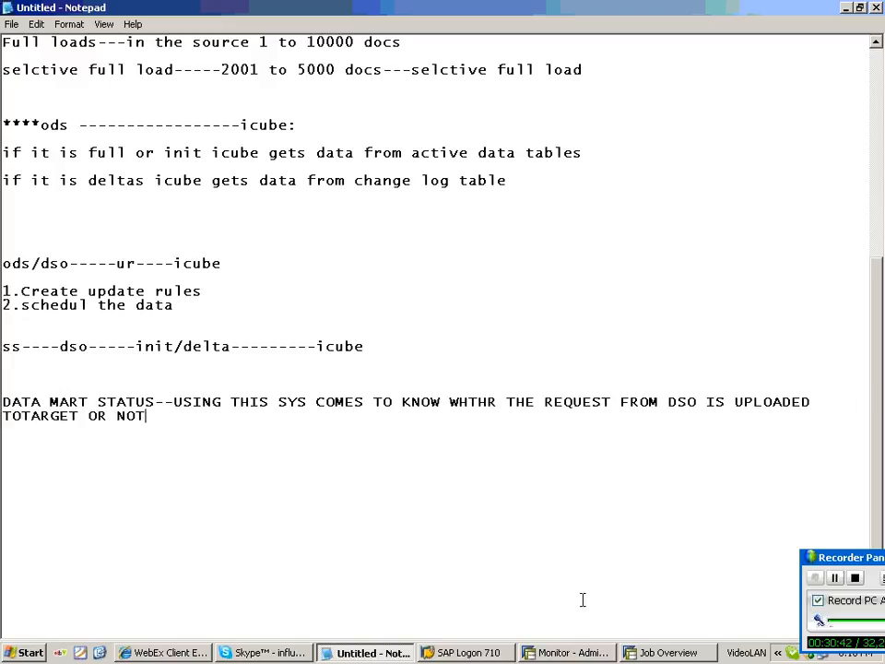
click(567, 653)
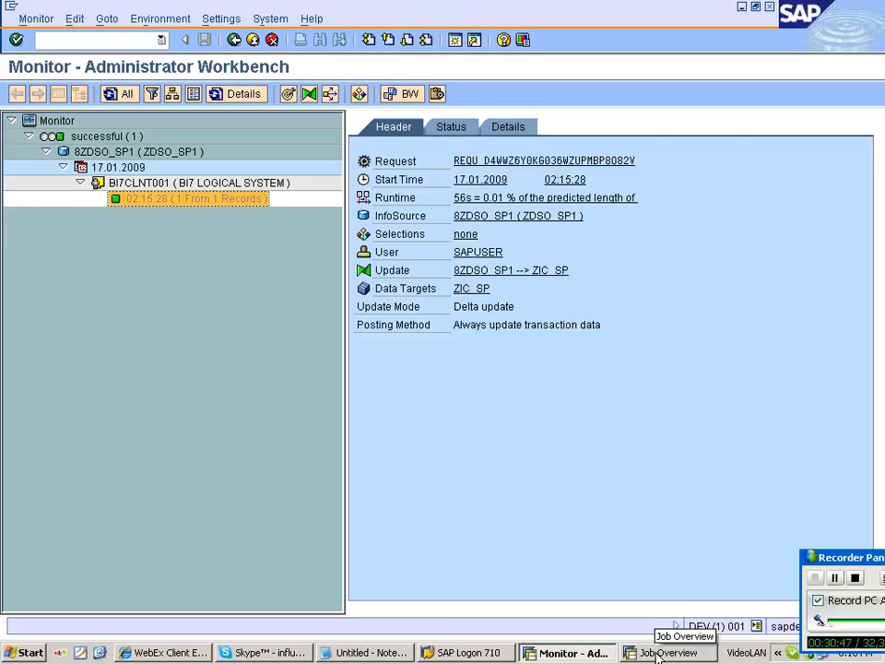
Open the Administrator Workbench with /NRSA1 in the job overview session.
click(657, 653)
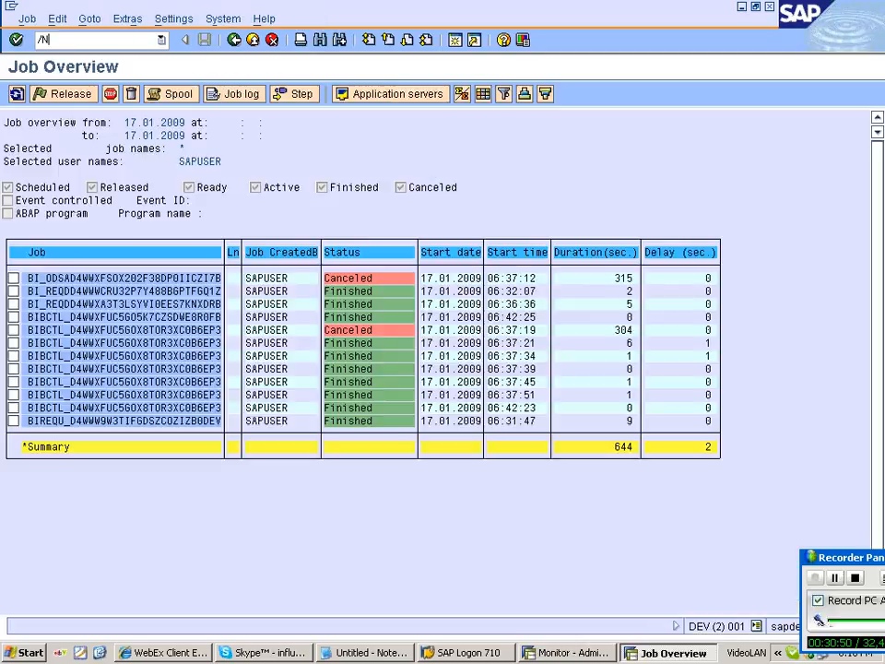
text(/NRSA1)
key(Return)
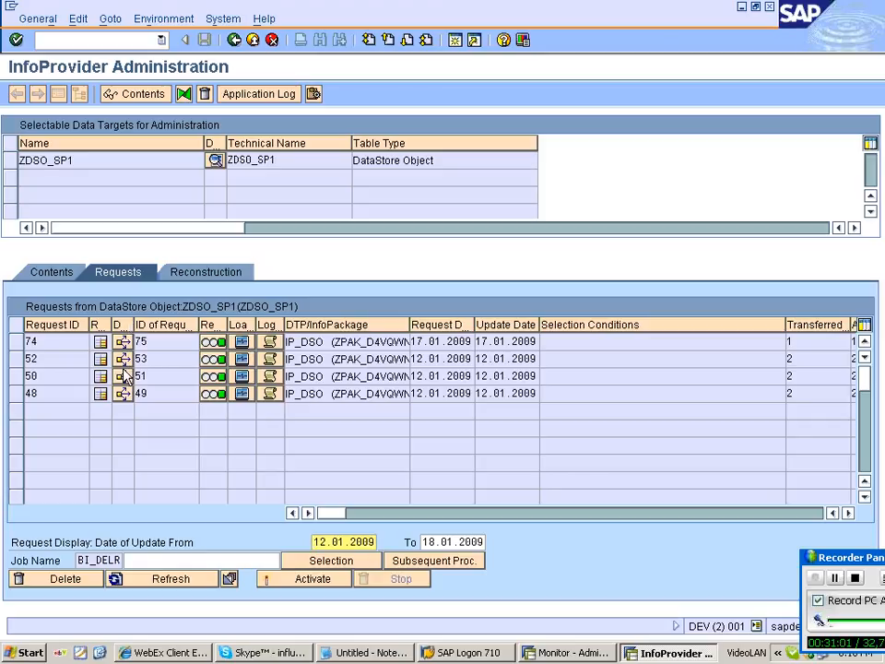
From the monitor, set ZIC_SP's delta request 76 to status OK and open Contents.
click(550, 655)
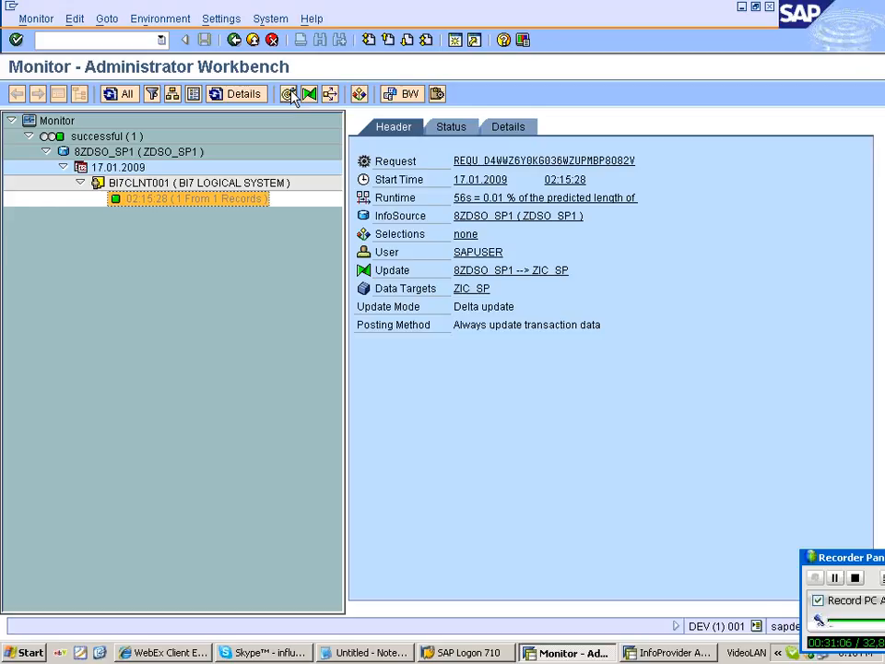
click(292, 95)
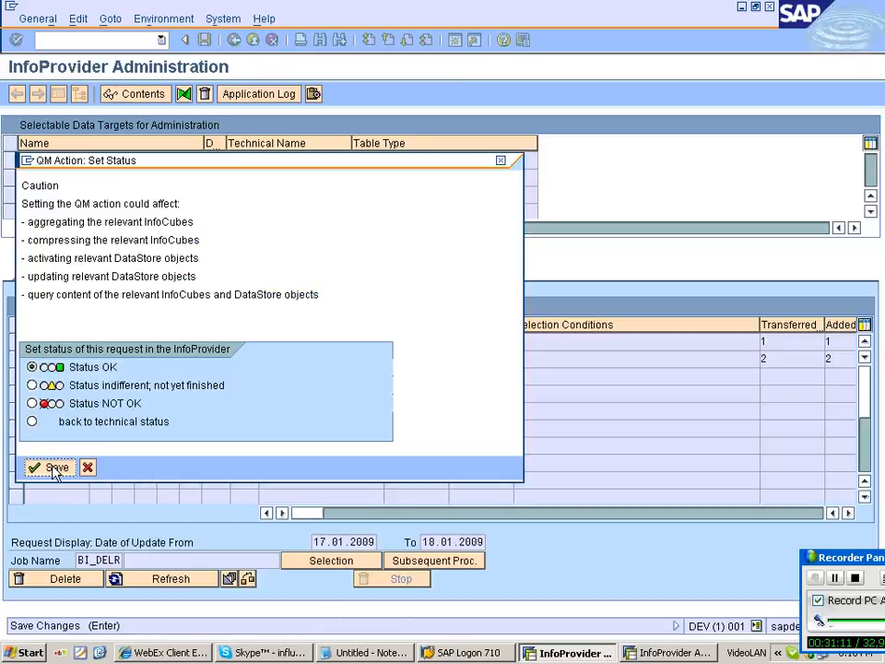
click(55, 468)
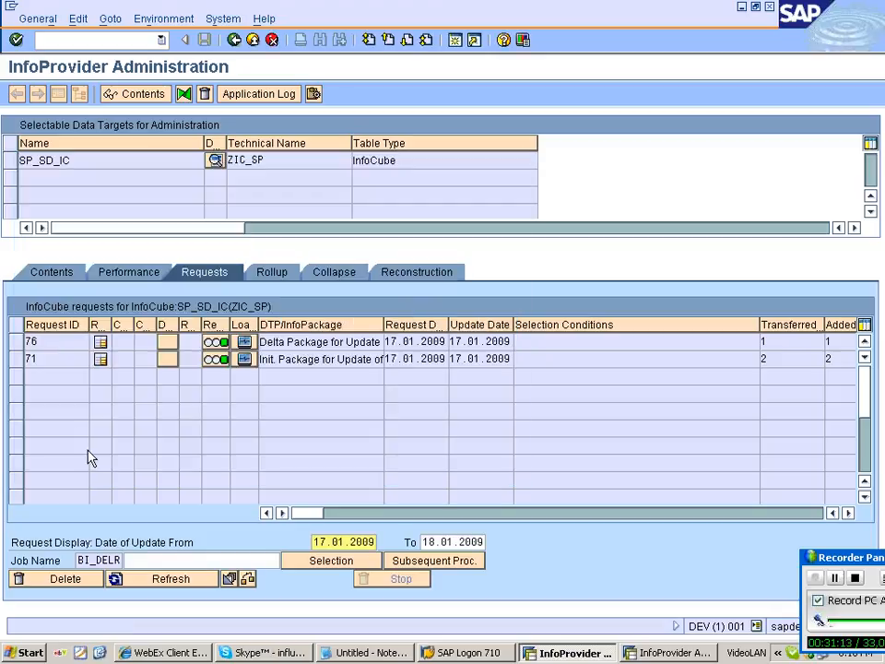
click(62, 273)
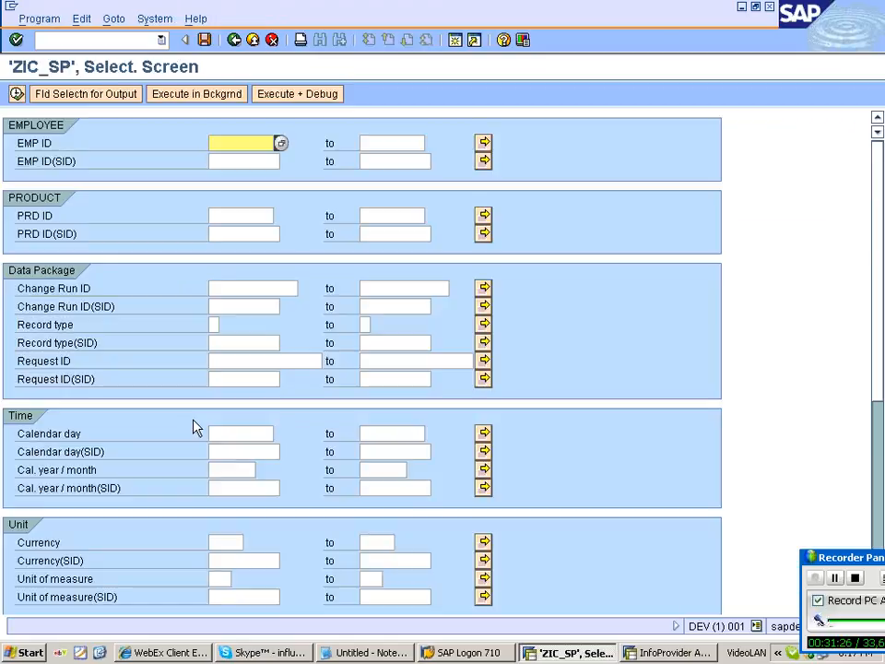
Keep all output fields and execute to list ZIC_SP's 3 records, including EMP ID 400.
click(84, 93)
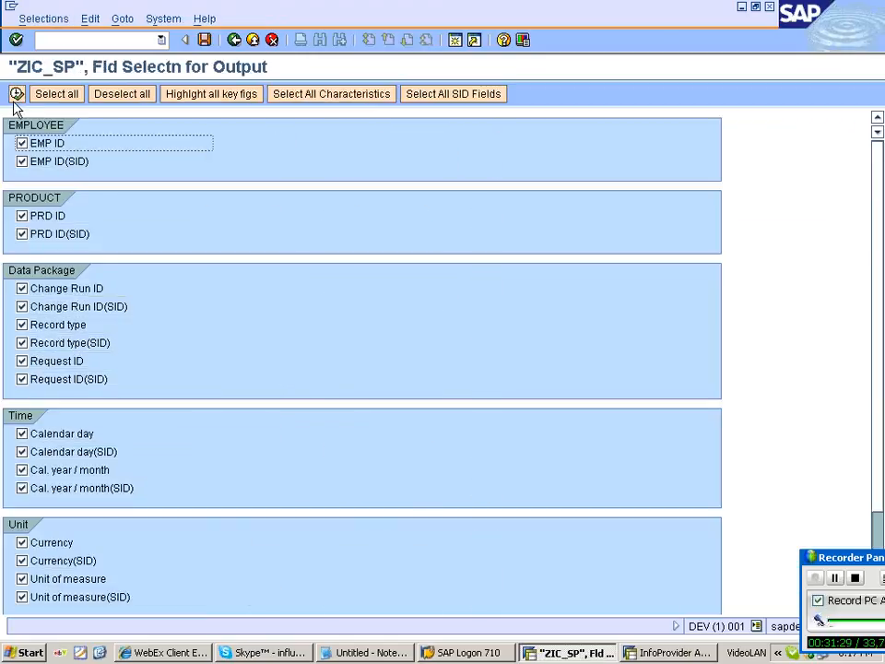
click(17, 94)
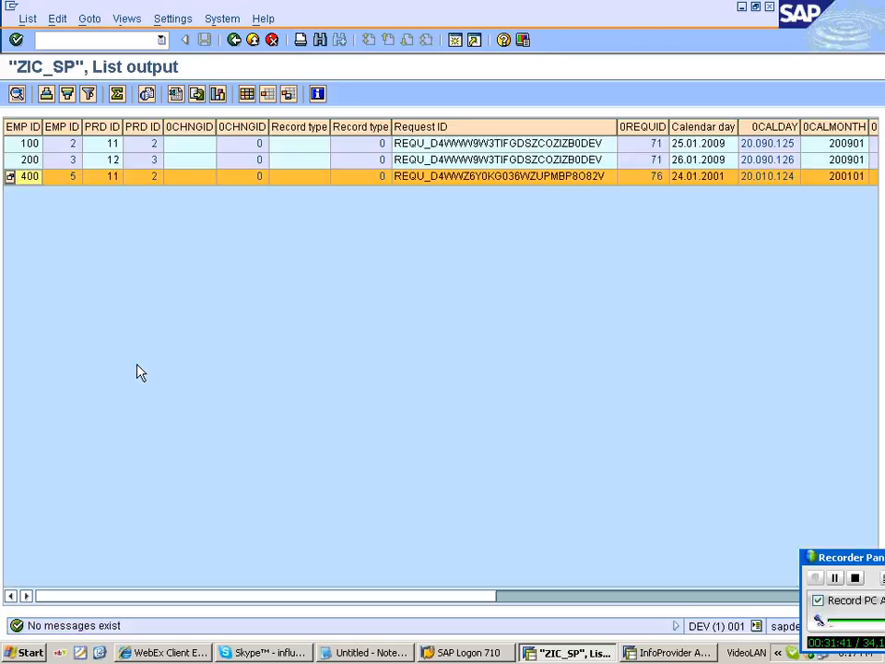
click(290, 428)
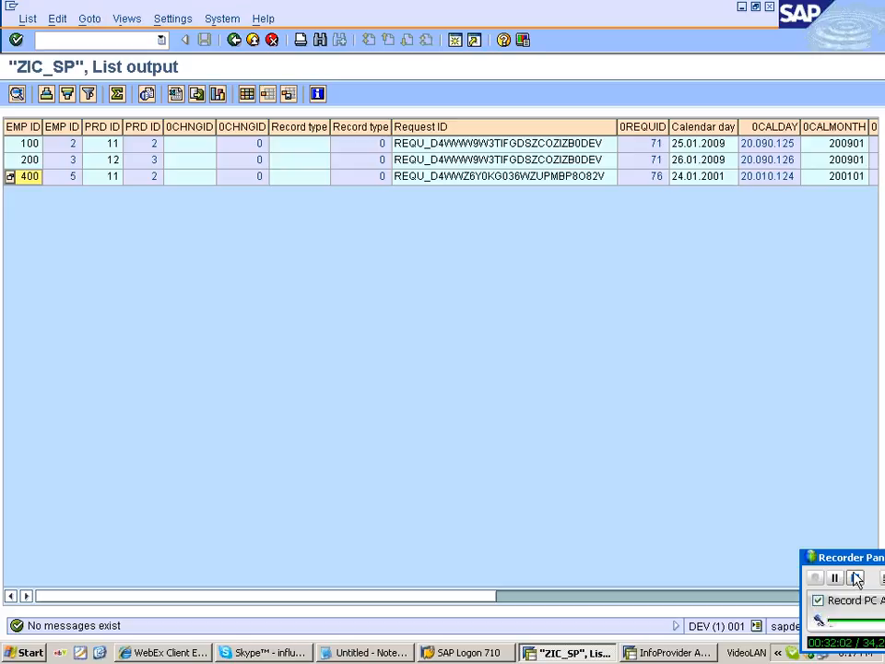
click(857, 578)
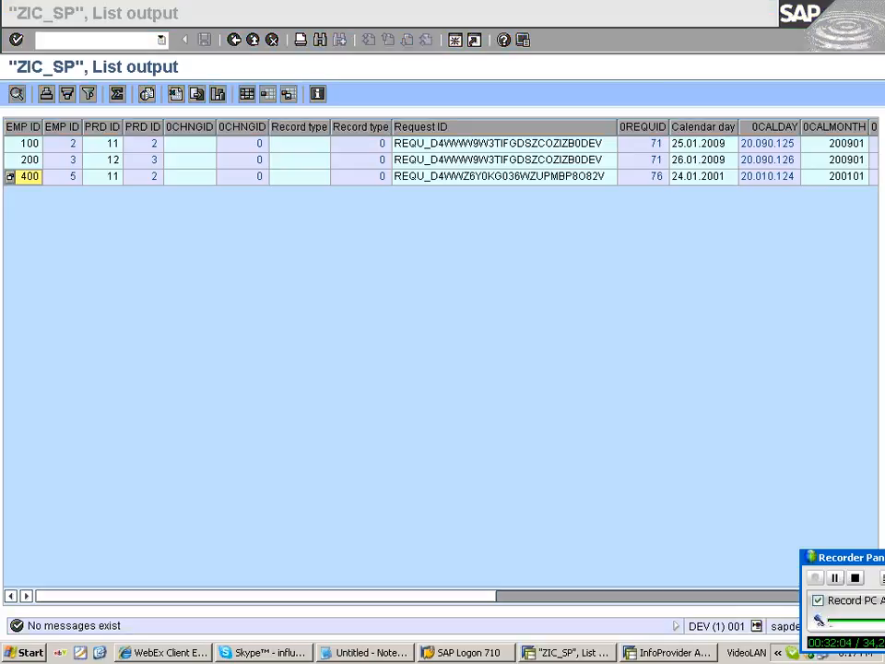